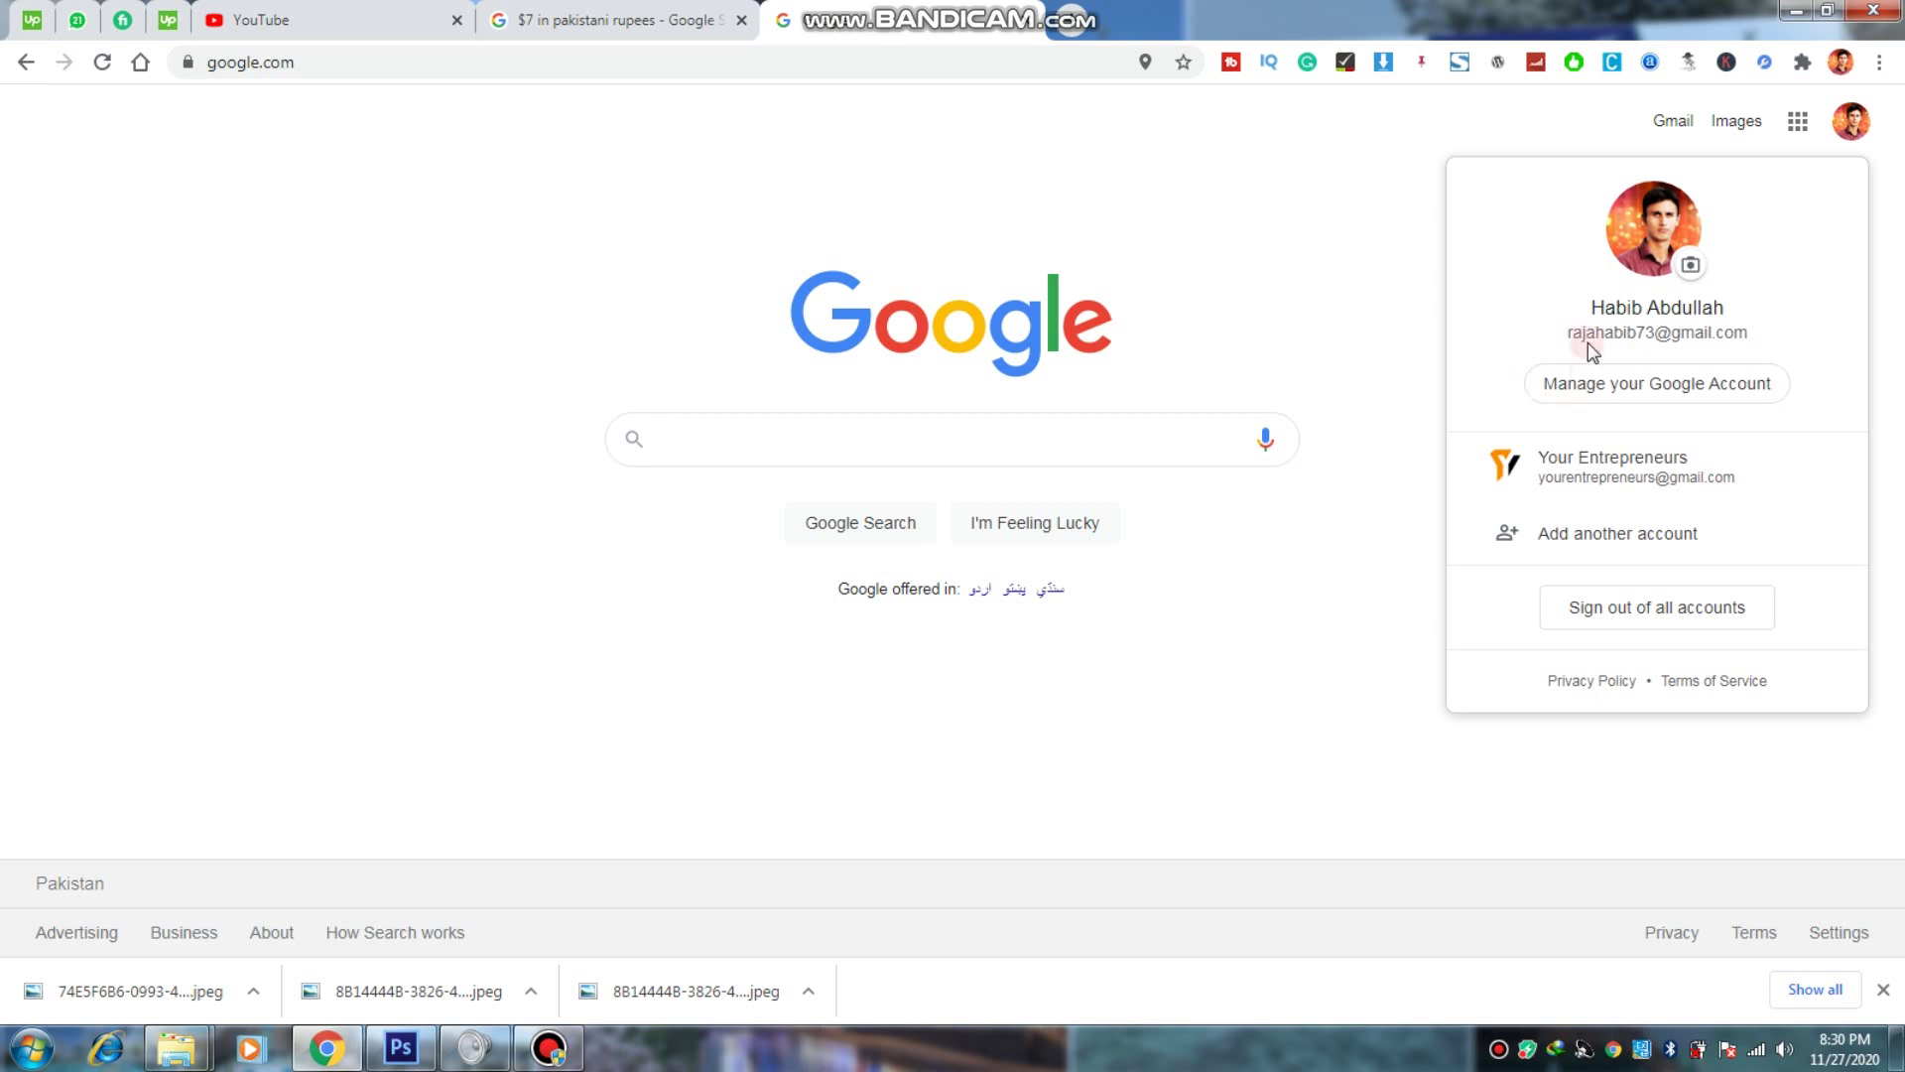
pyautogui.moveTo(1594, 326); pyautogui.dragTo(1669, 334)
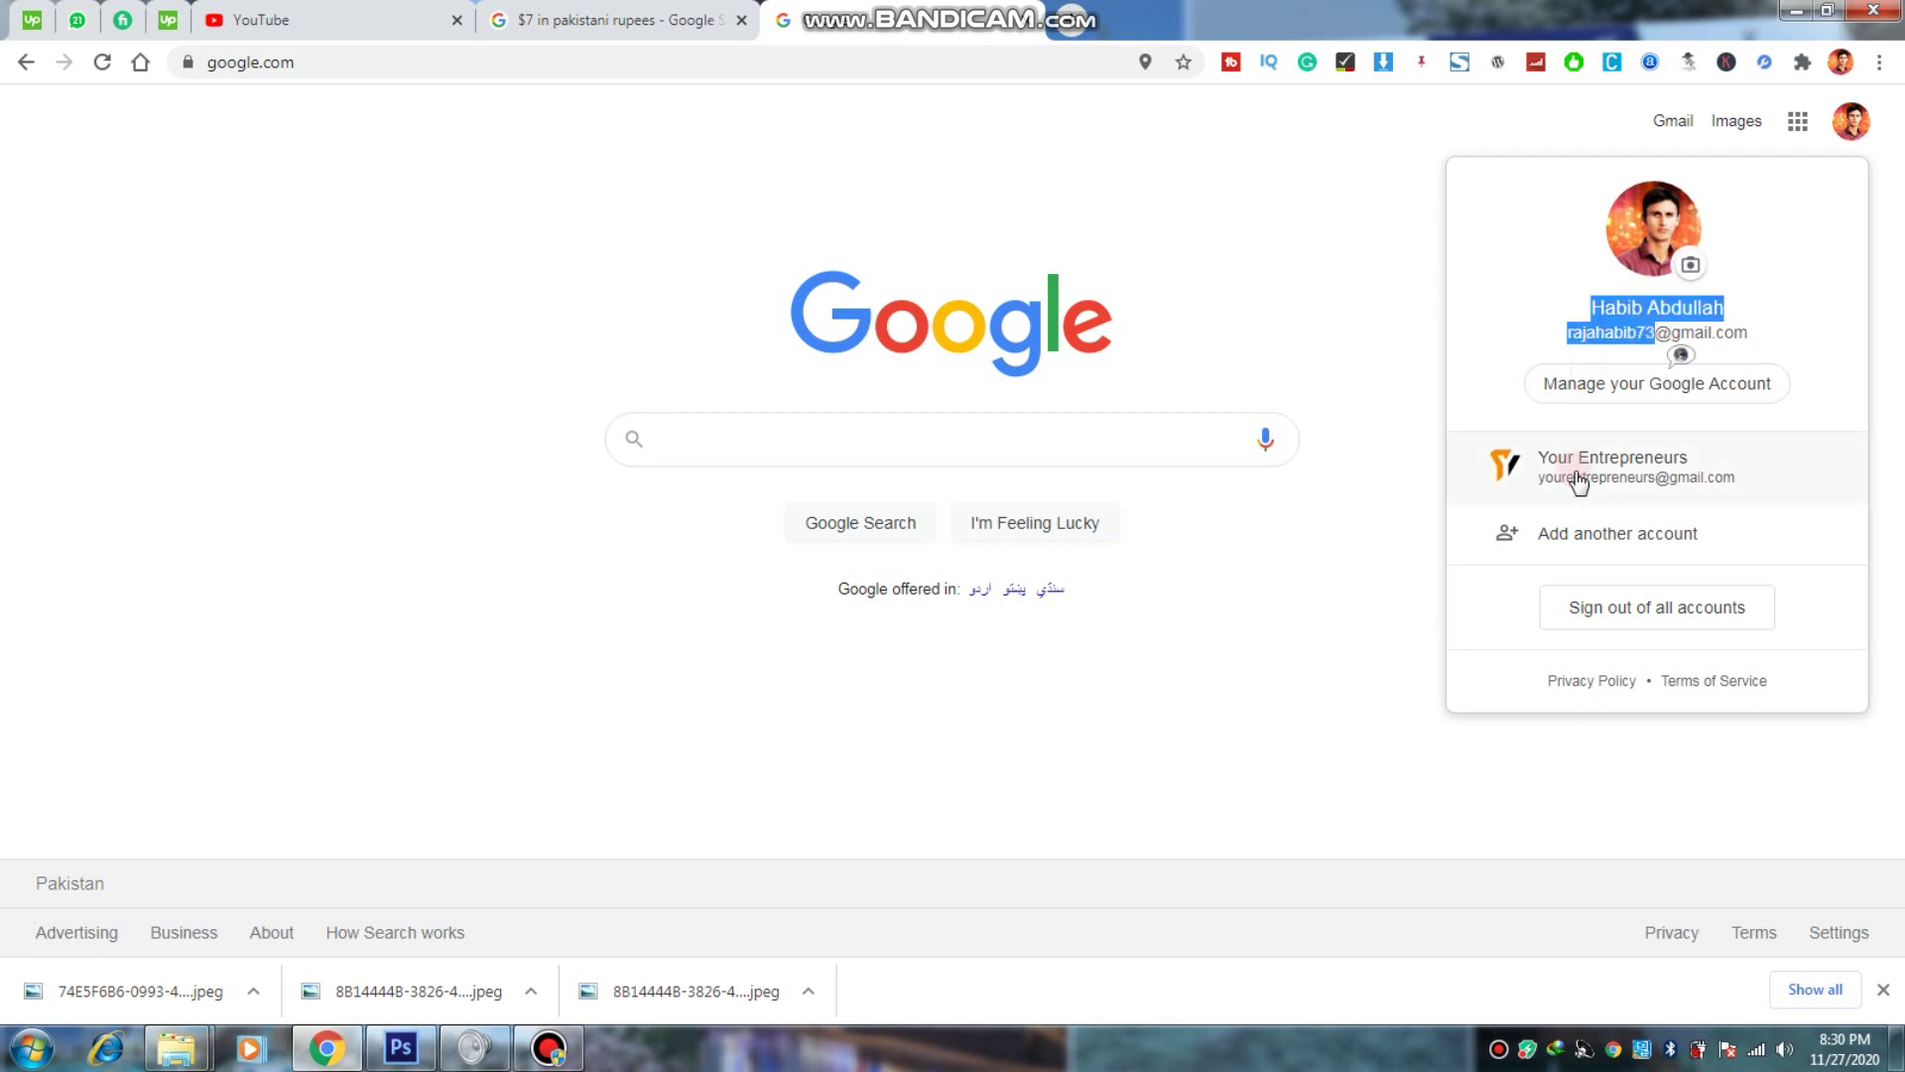
pyautogui.moveTo(1578, 481); pyautogui.dragTo(1499, 382)
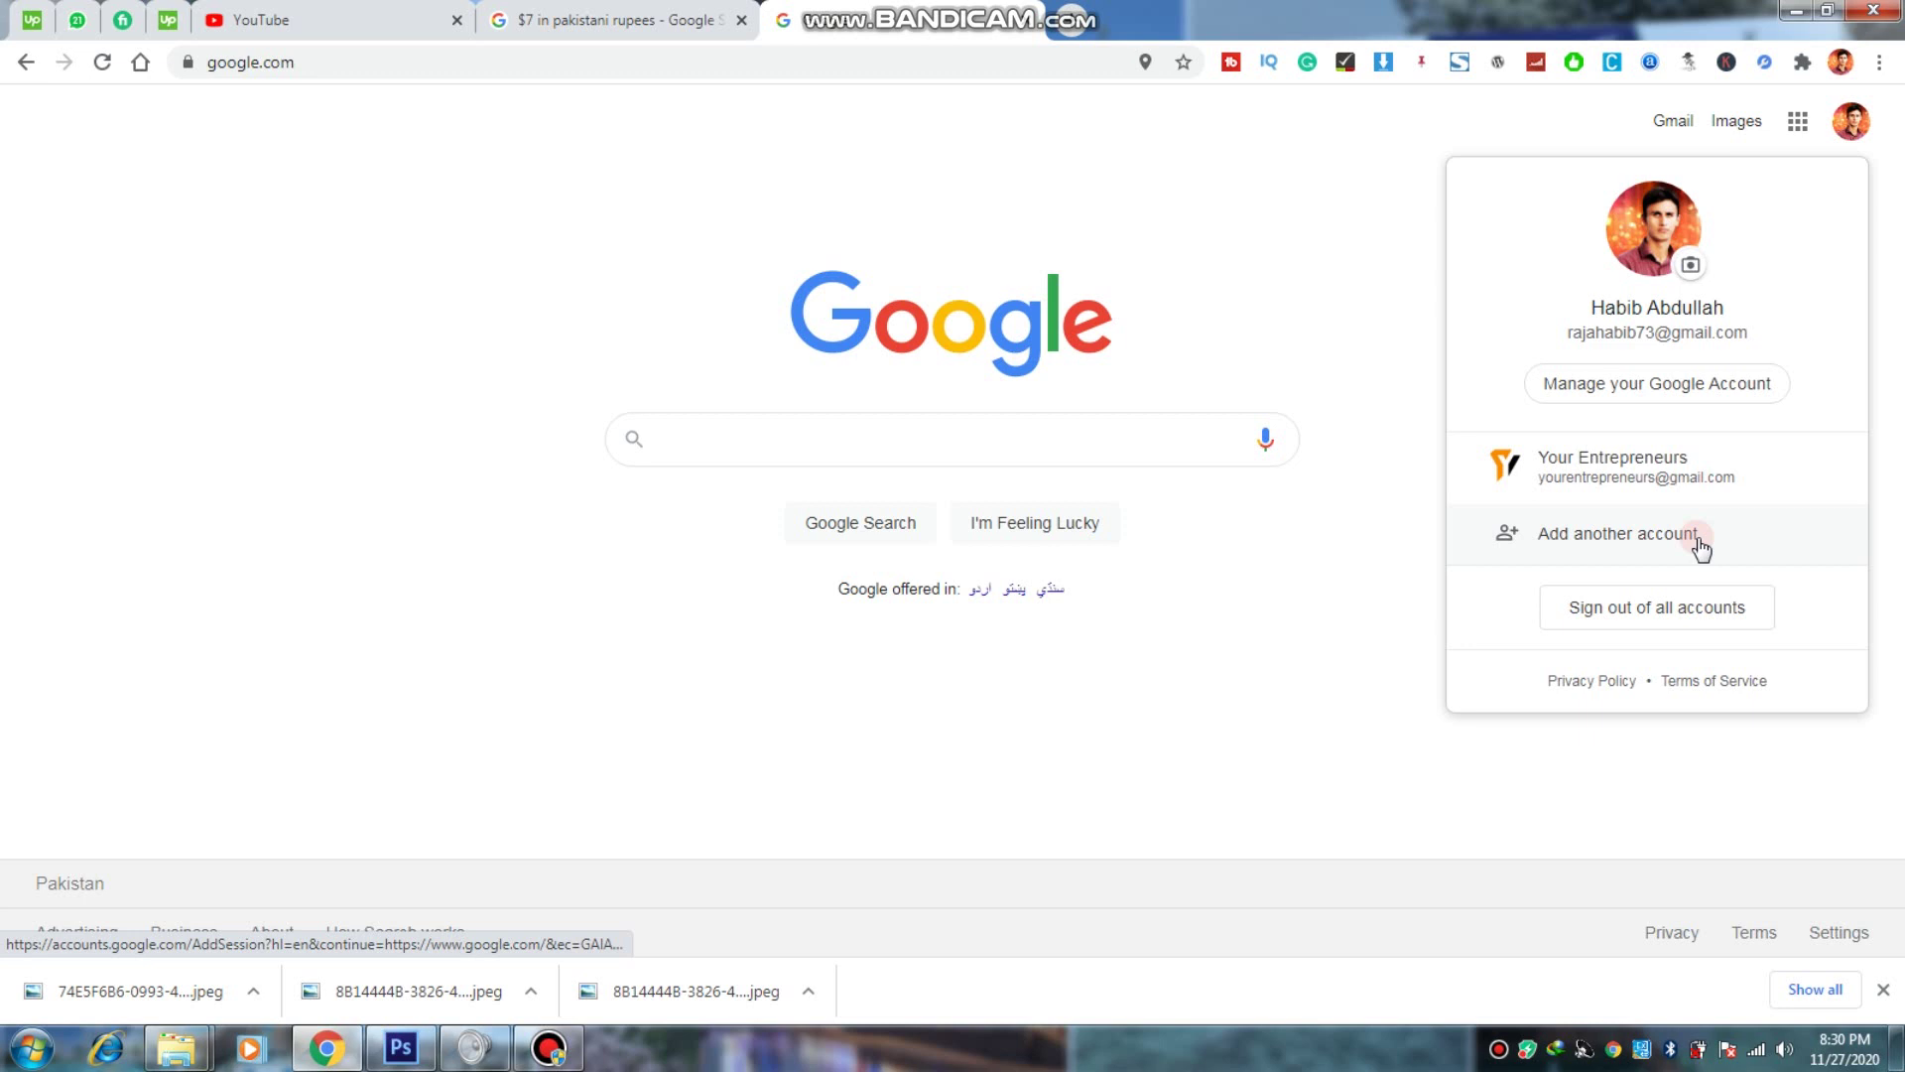
# Step: Add another account, dismiss the saved sign-in suggestions, and show the Create account options
pyautogui.click(1700, 544)
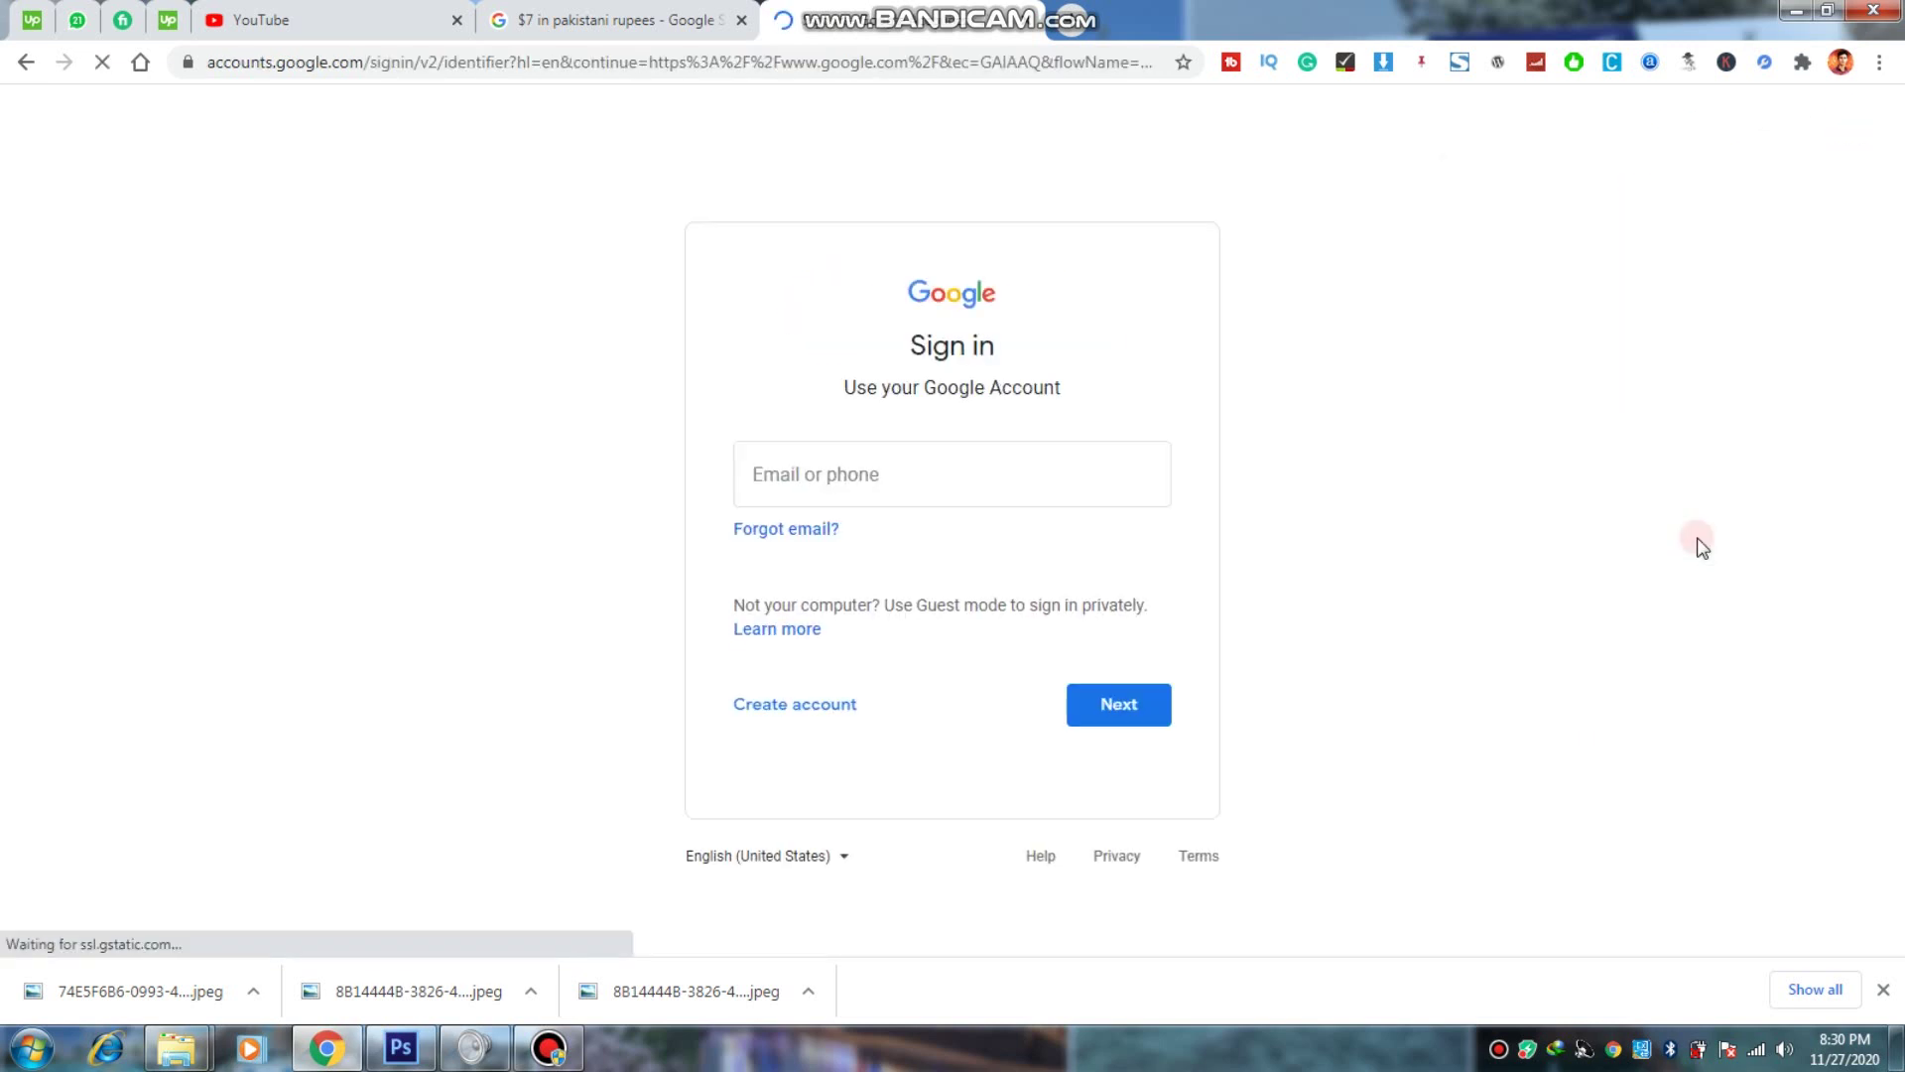
pyautogui.click(890, 491)
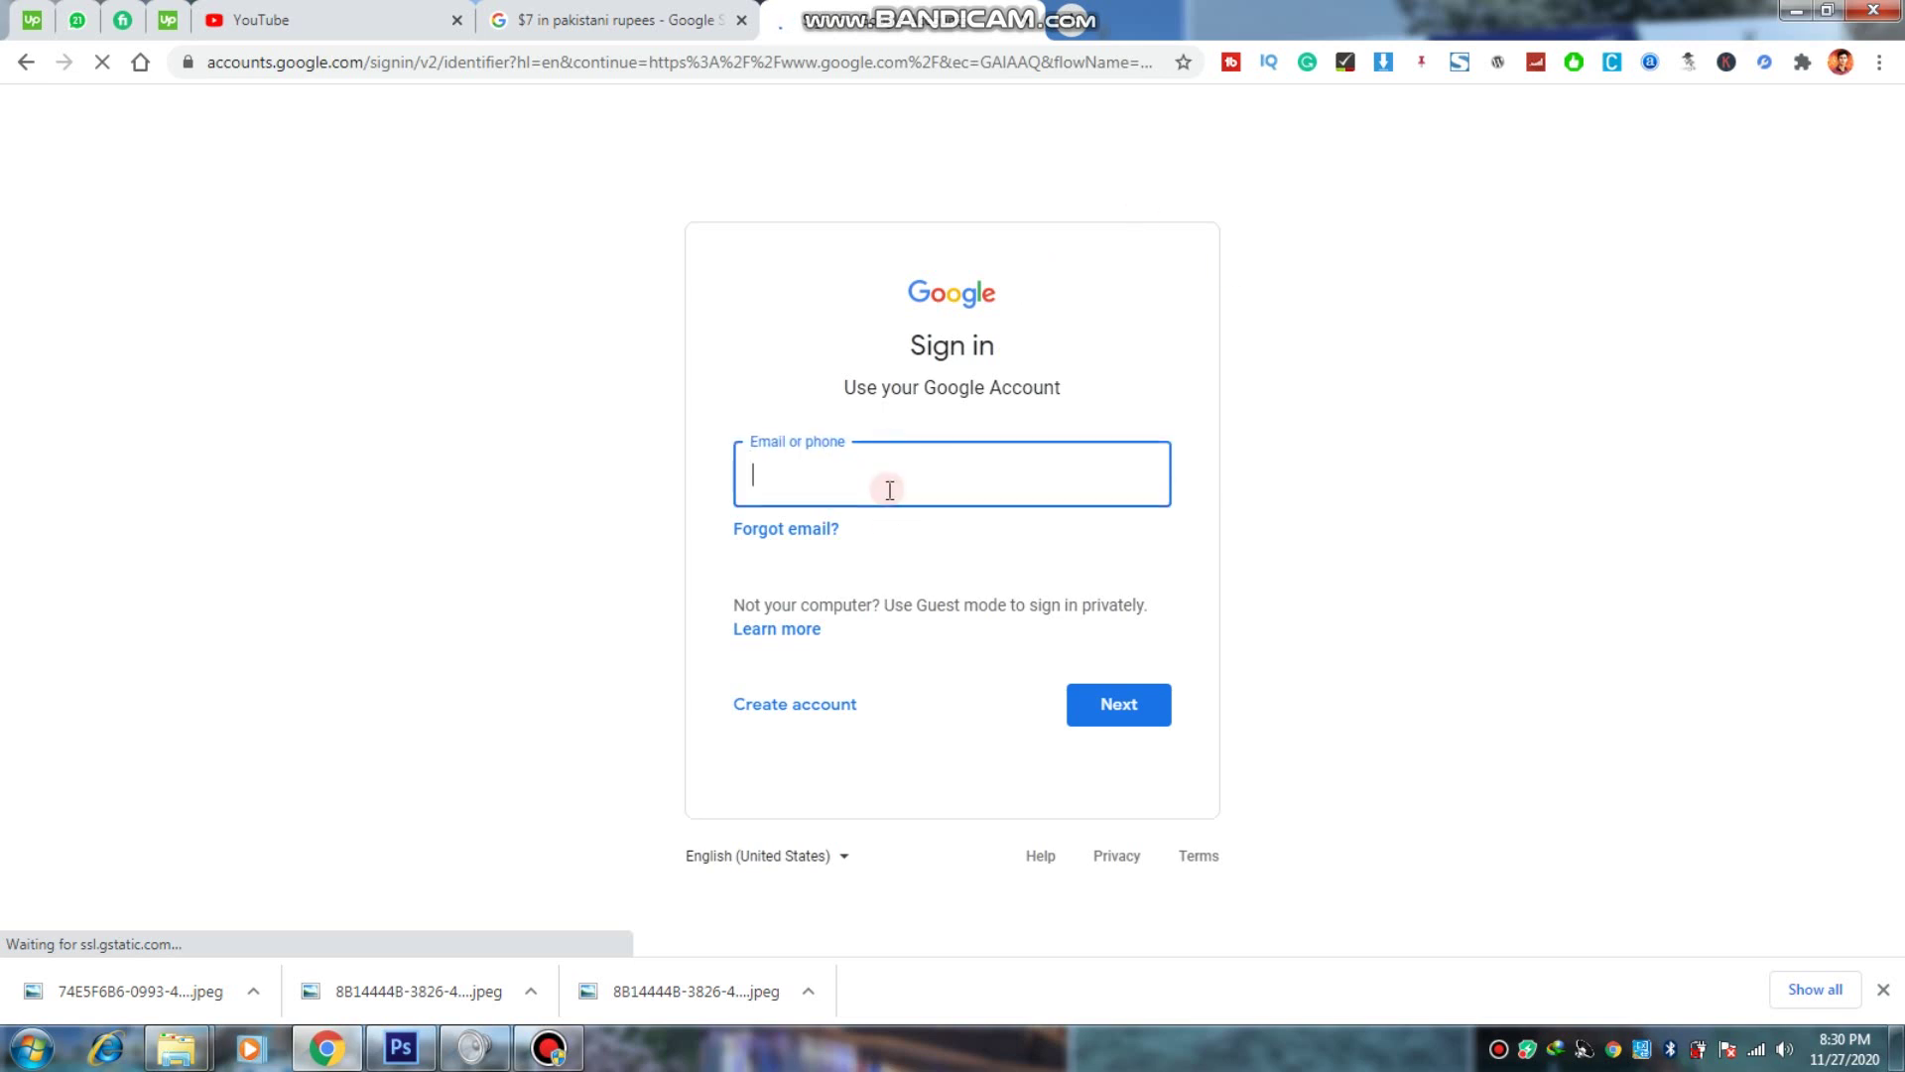
pyautogui.click(881, 491)
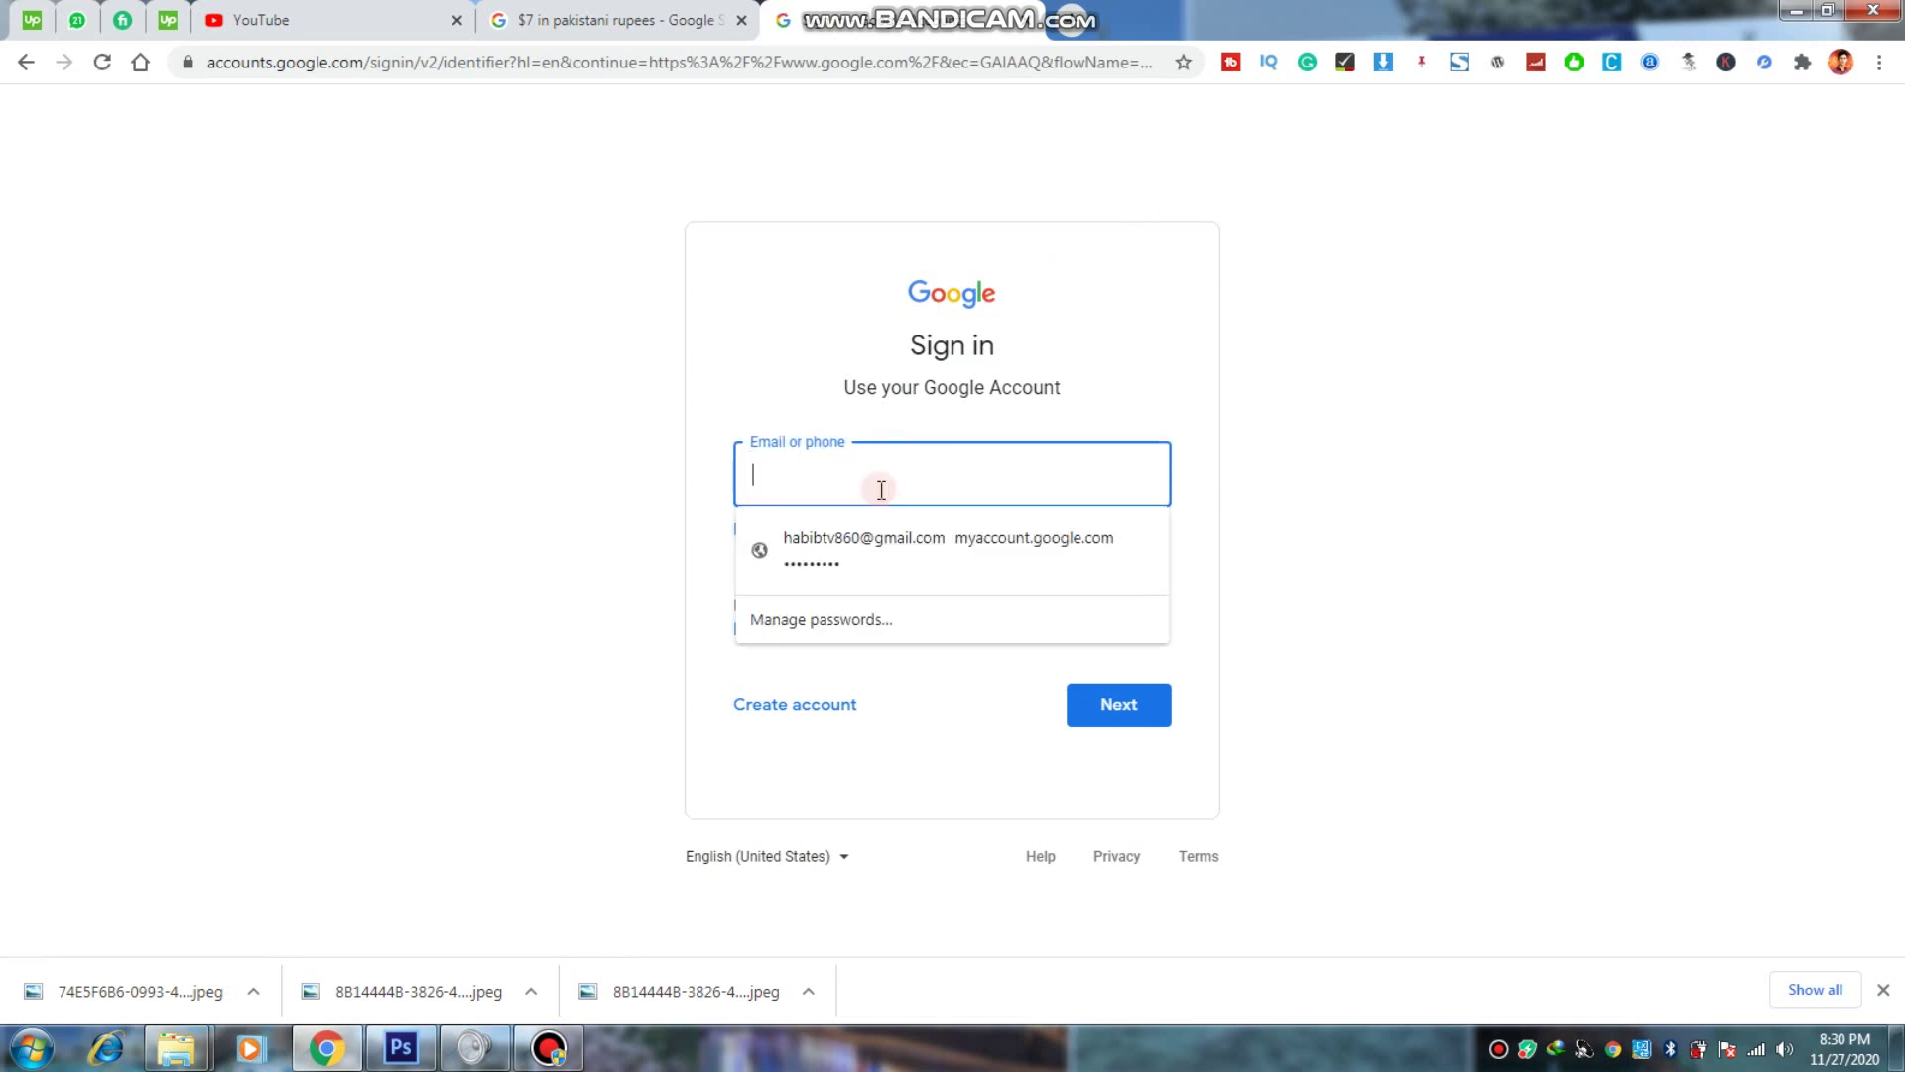
pyautogui.click(671, 445)
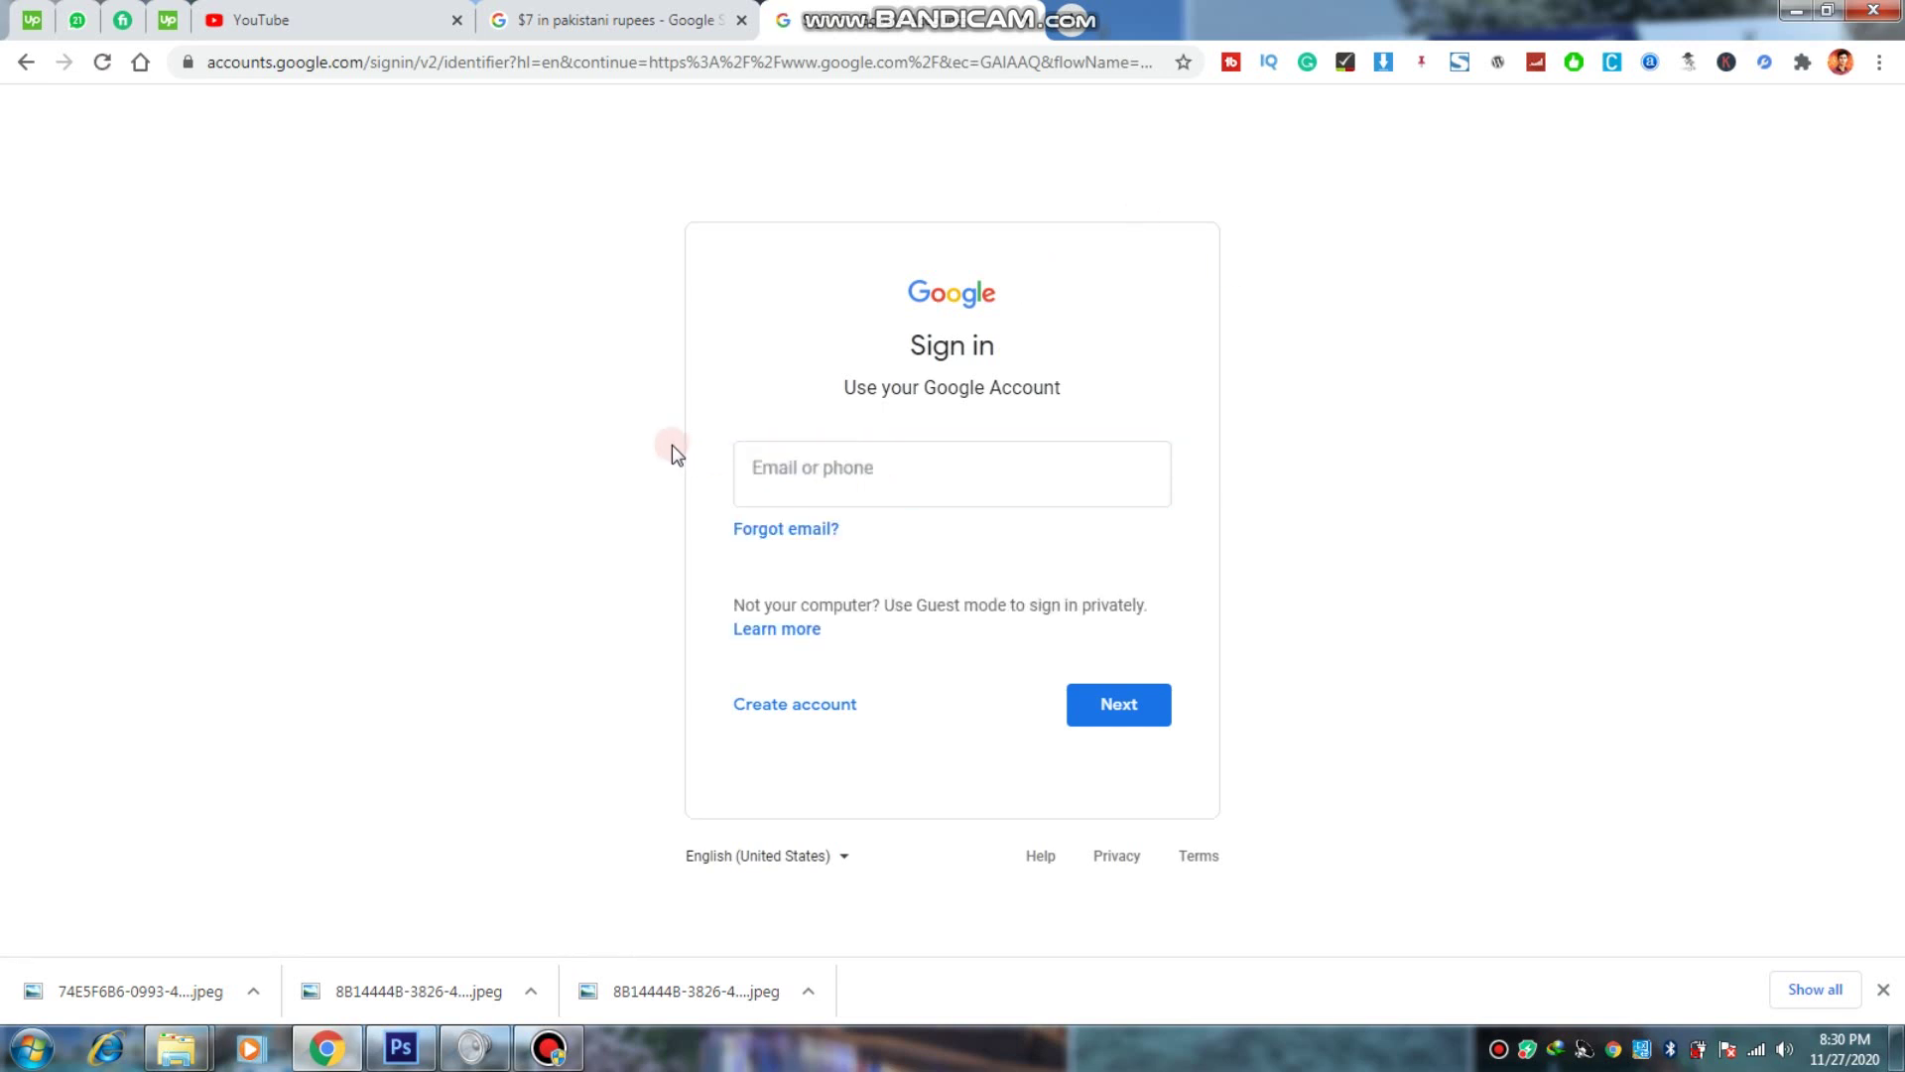
pyautogui.click(784, 475)
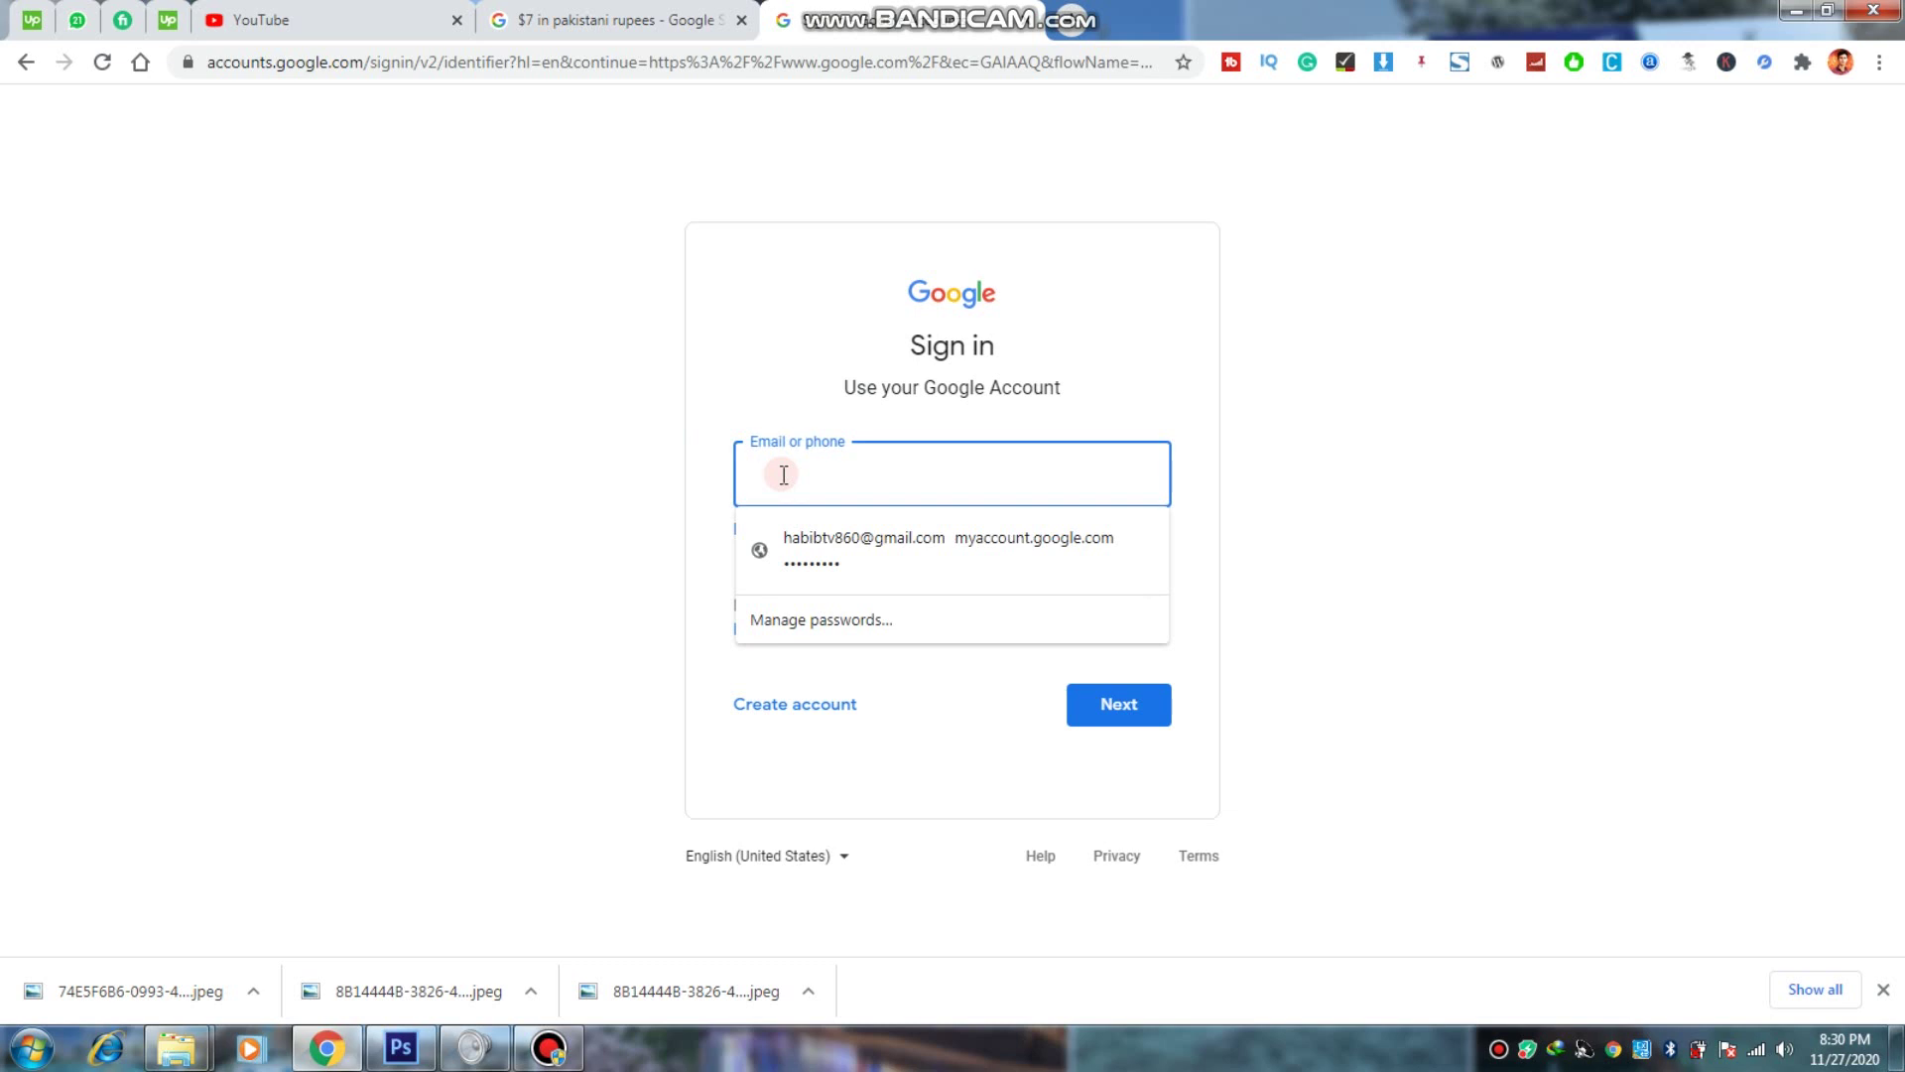
pyautogui.click(784, 475)
pyautogui.click(784, 476)
pyautogui.click(683, 474)
pyautogui.moveTo(920, 339); pyautogui.dragTo(974, 341)
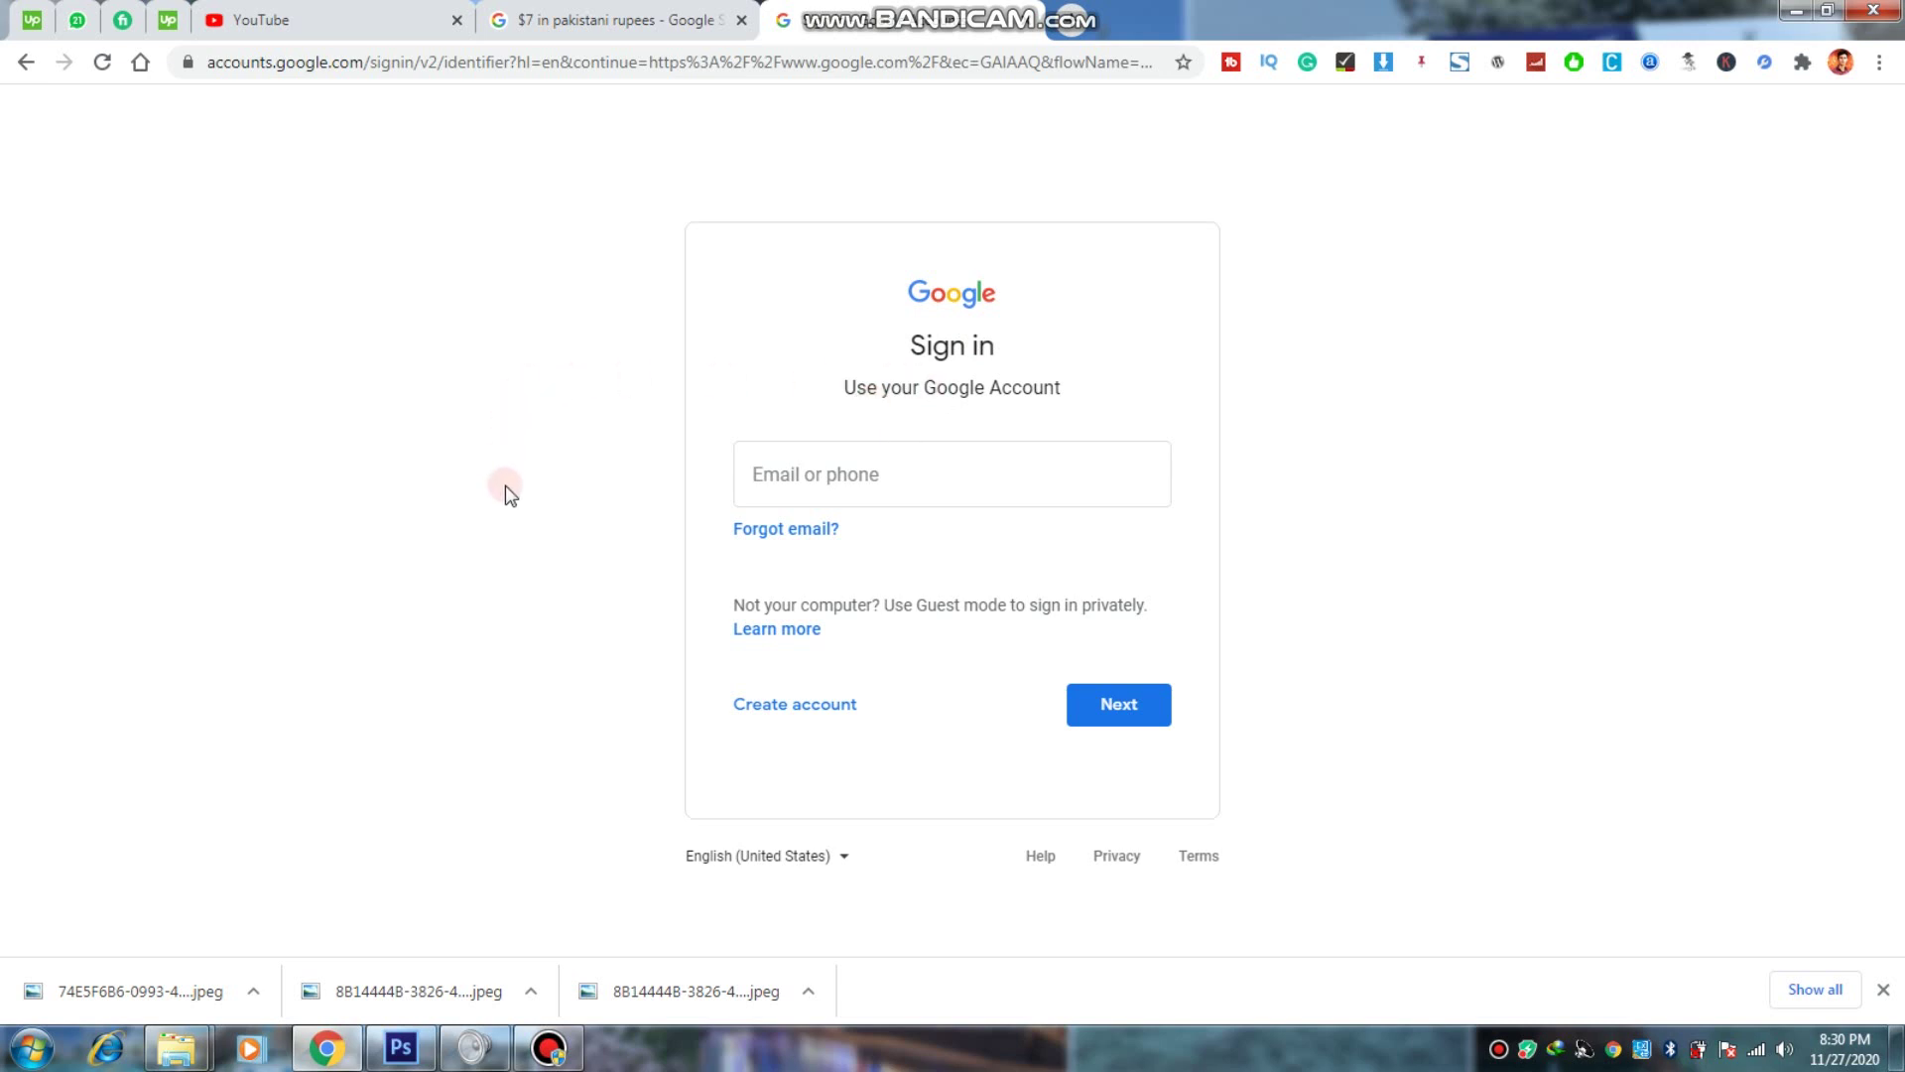
pyautogui.click(782, 709)
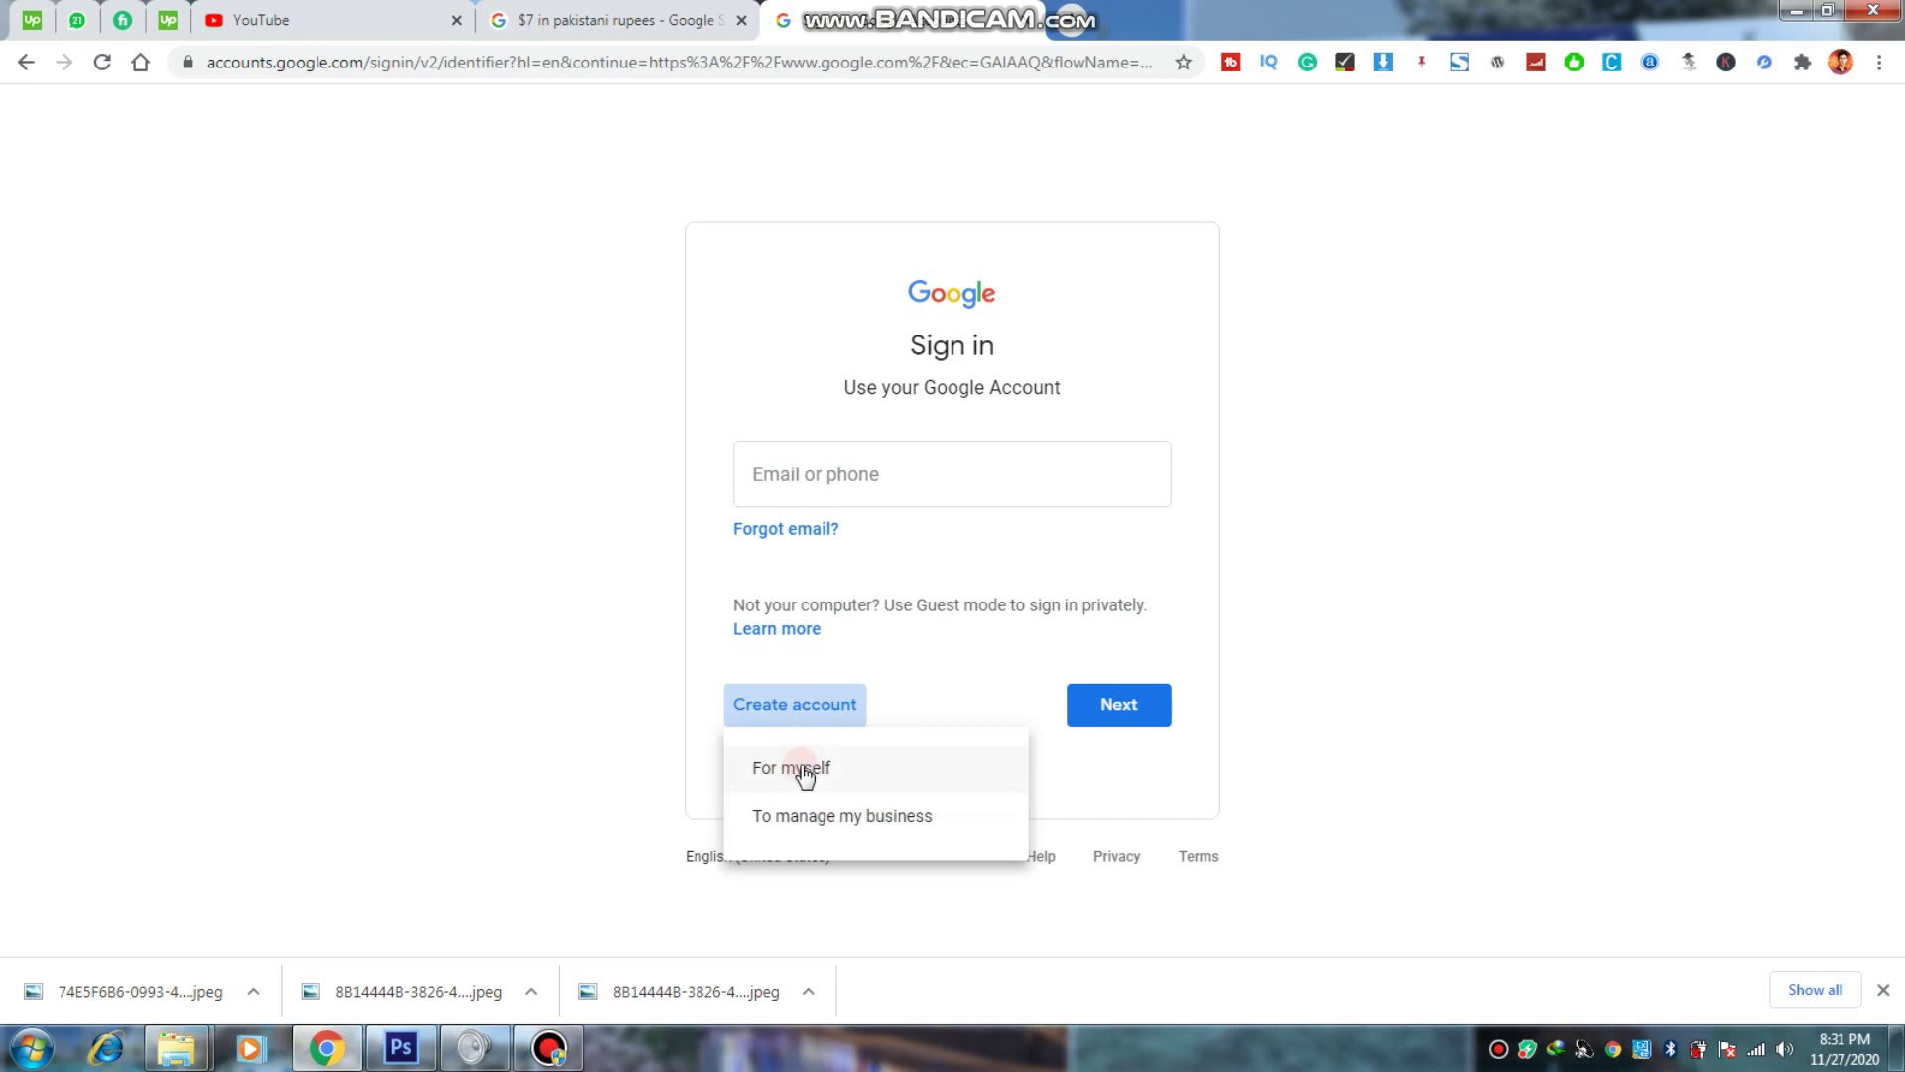
# Step: Choose a personal account, then enter the first name, last name and a proposed Gmail username
pyautogui.click(818, 767)
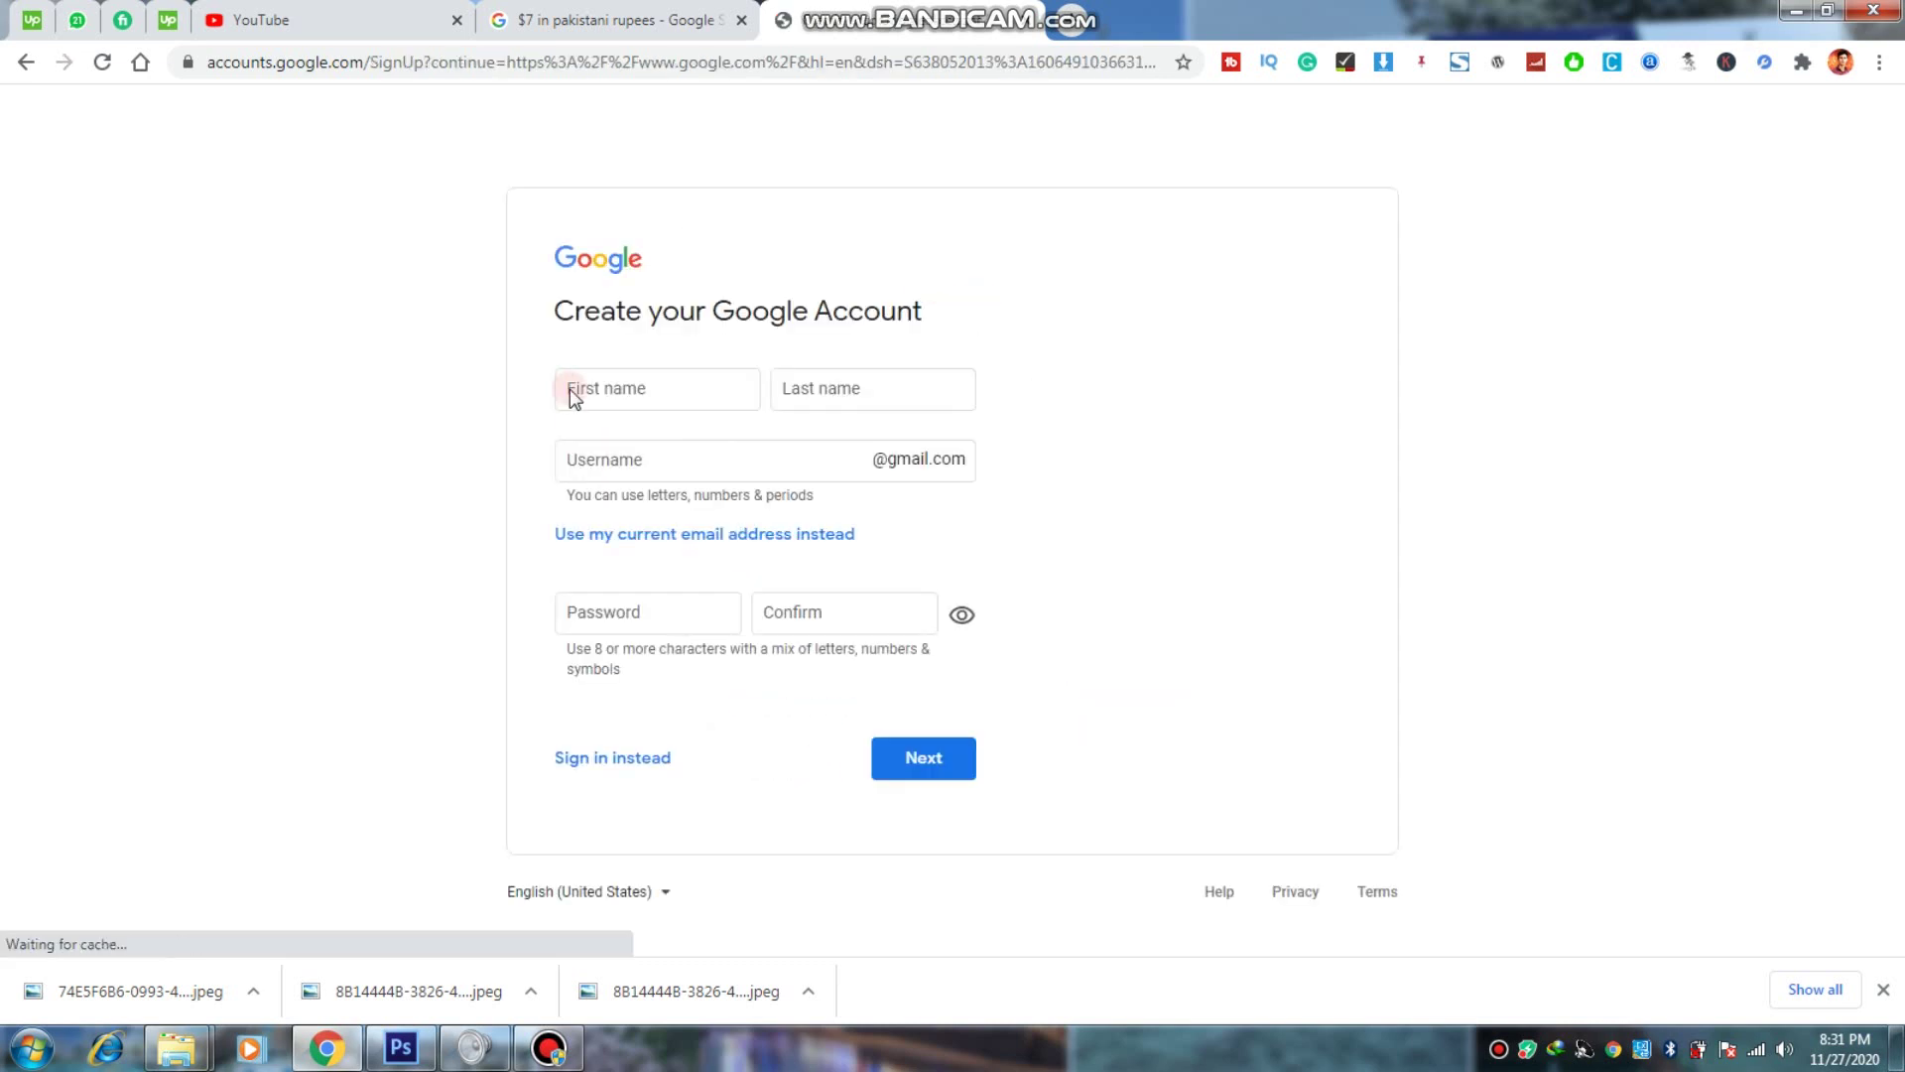
pyautogui.click(692, 390)
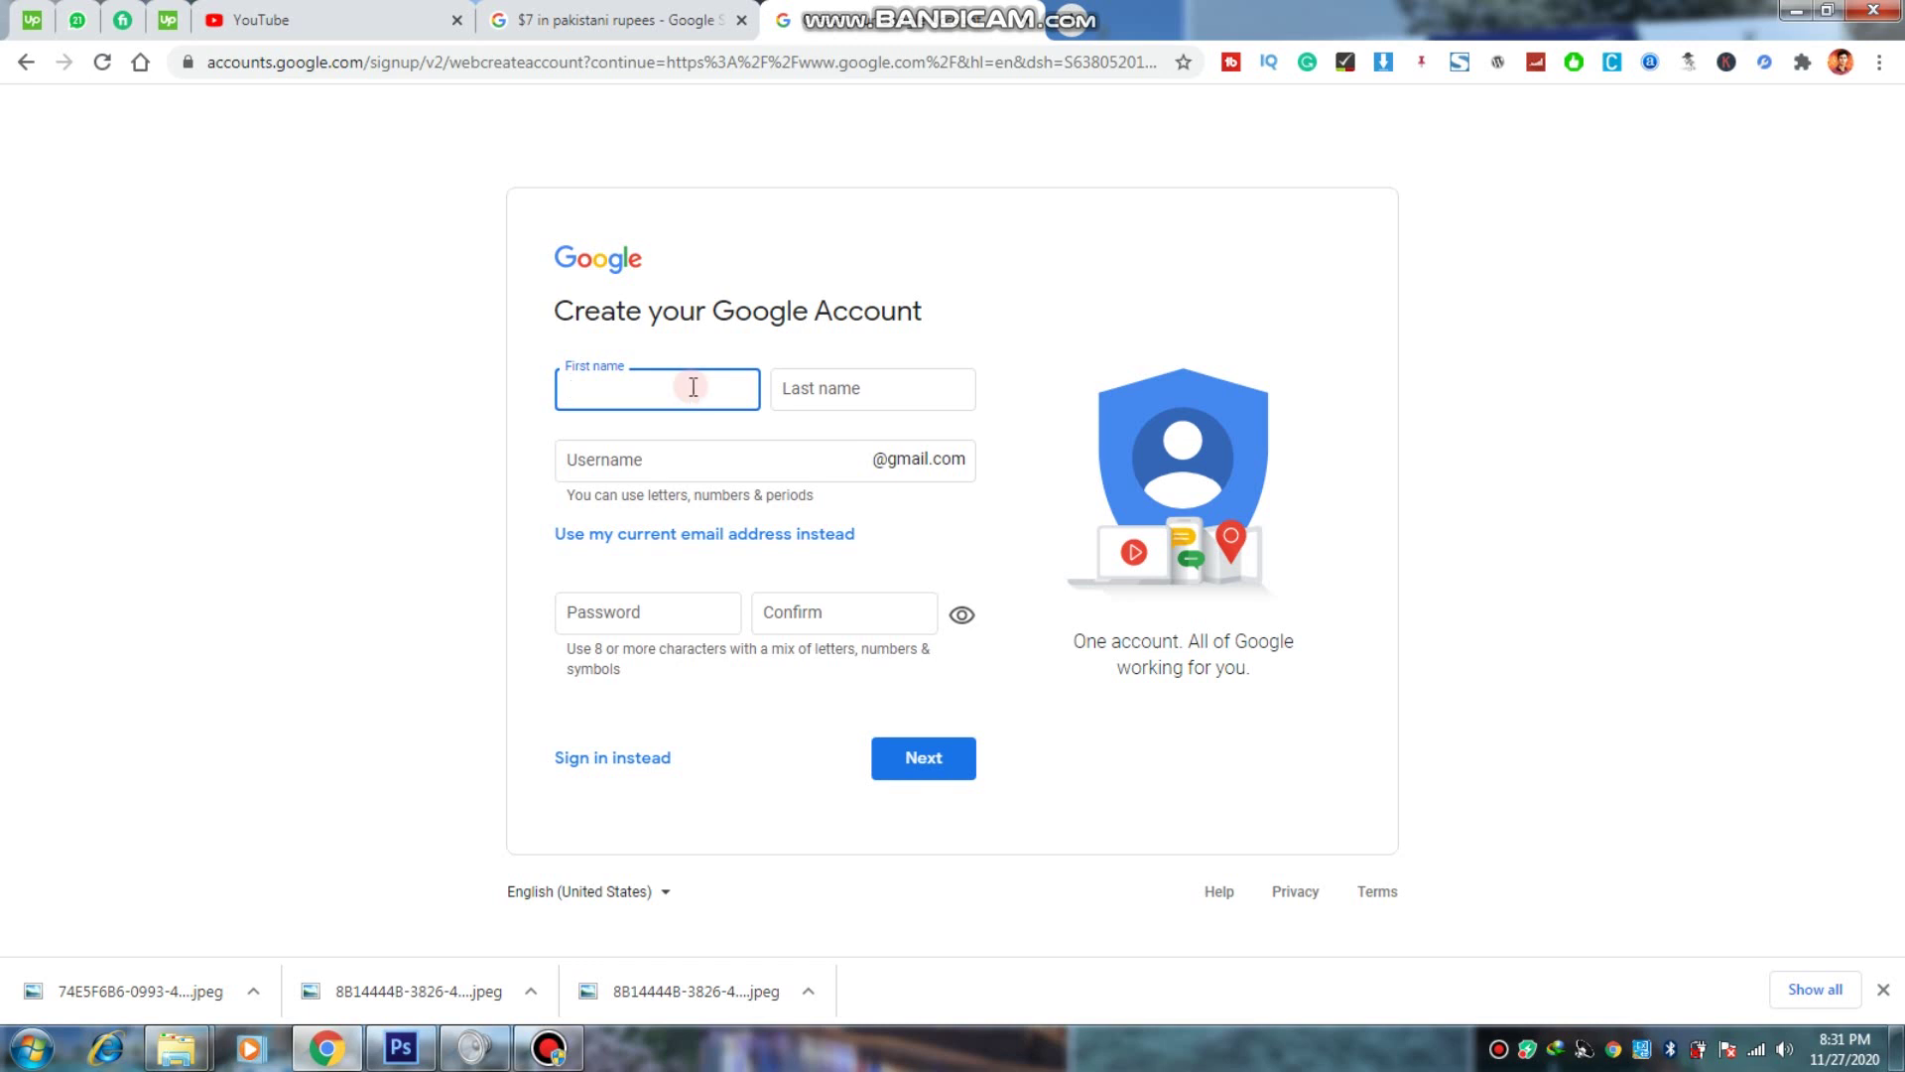
pyautogui.press('Tab')
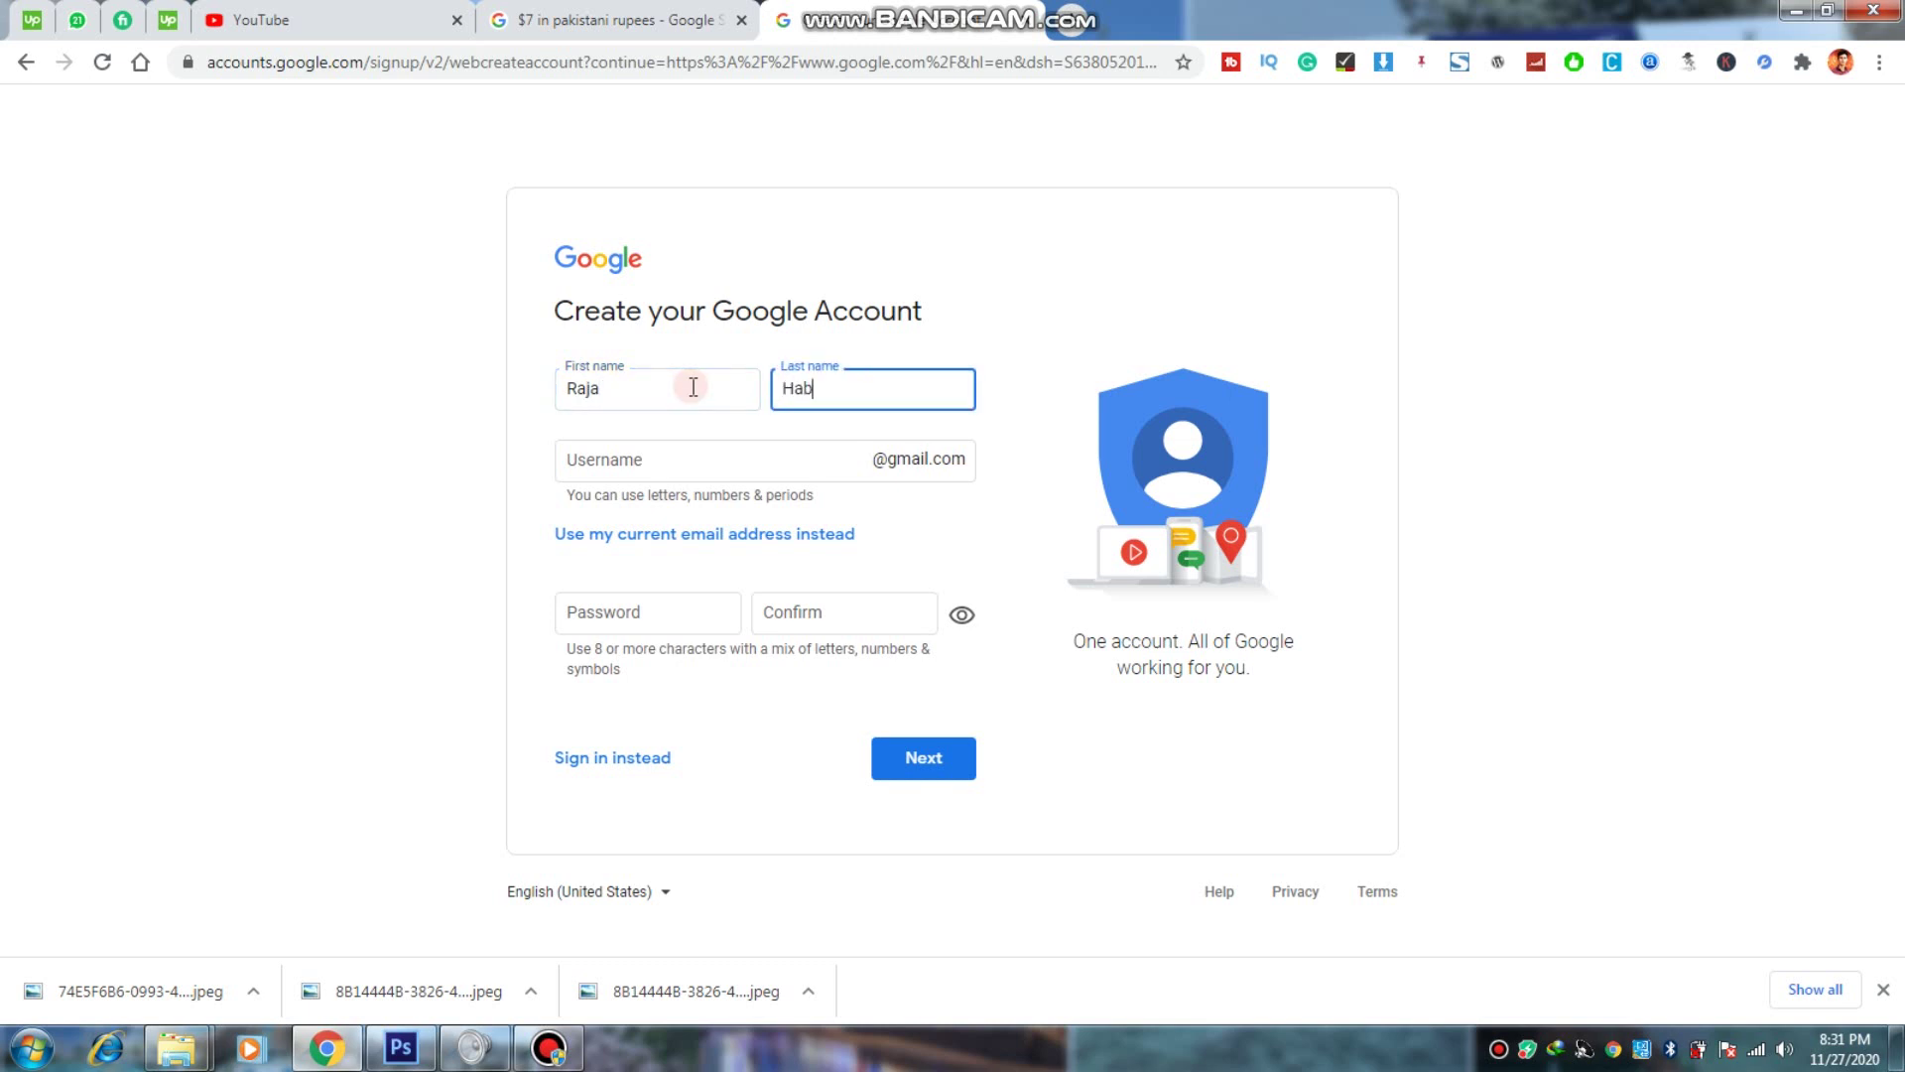
pyautogui.click(636, 453)
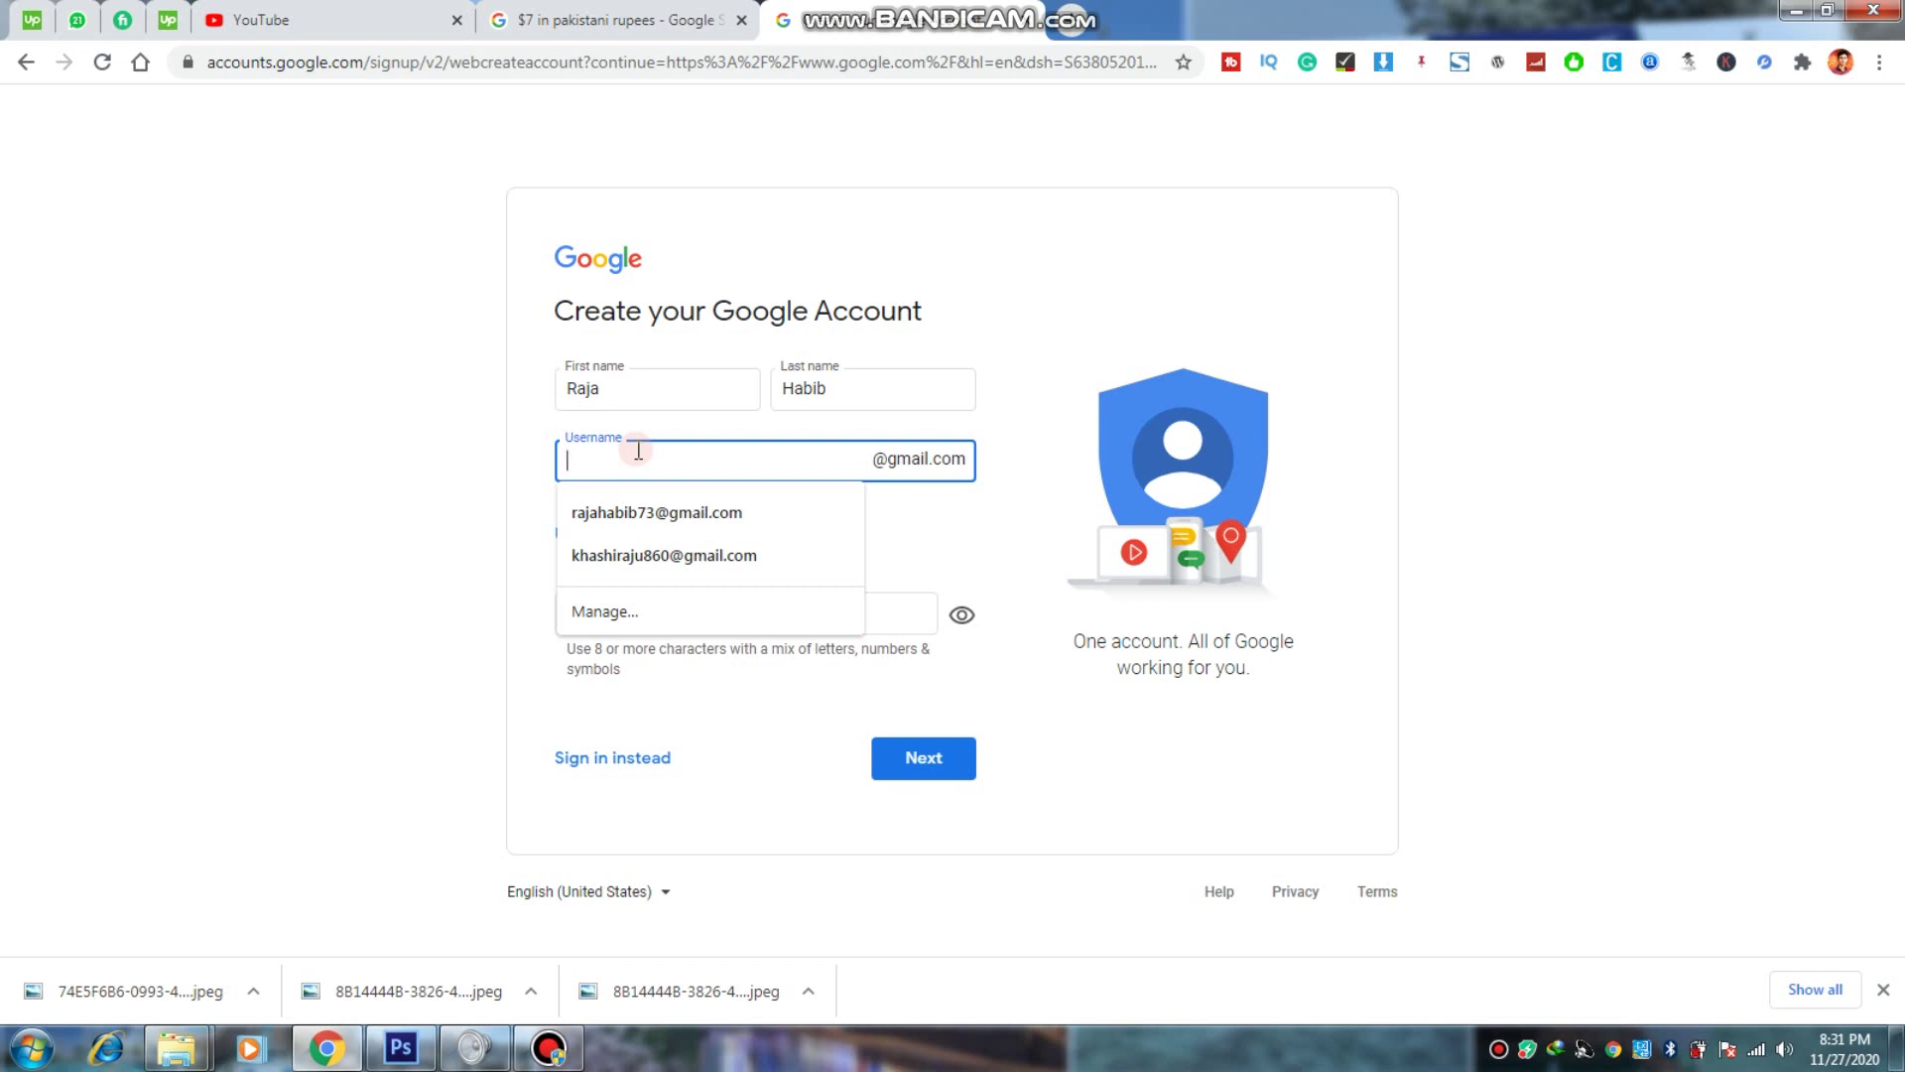
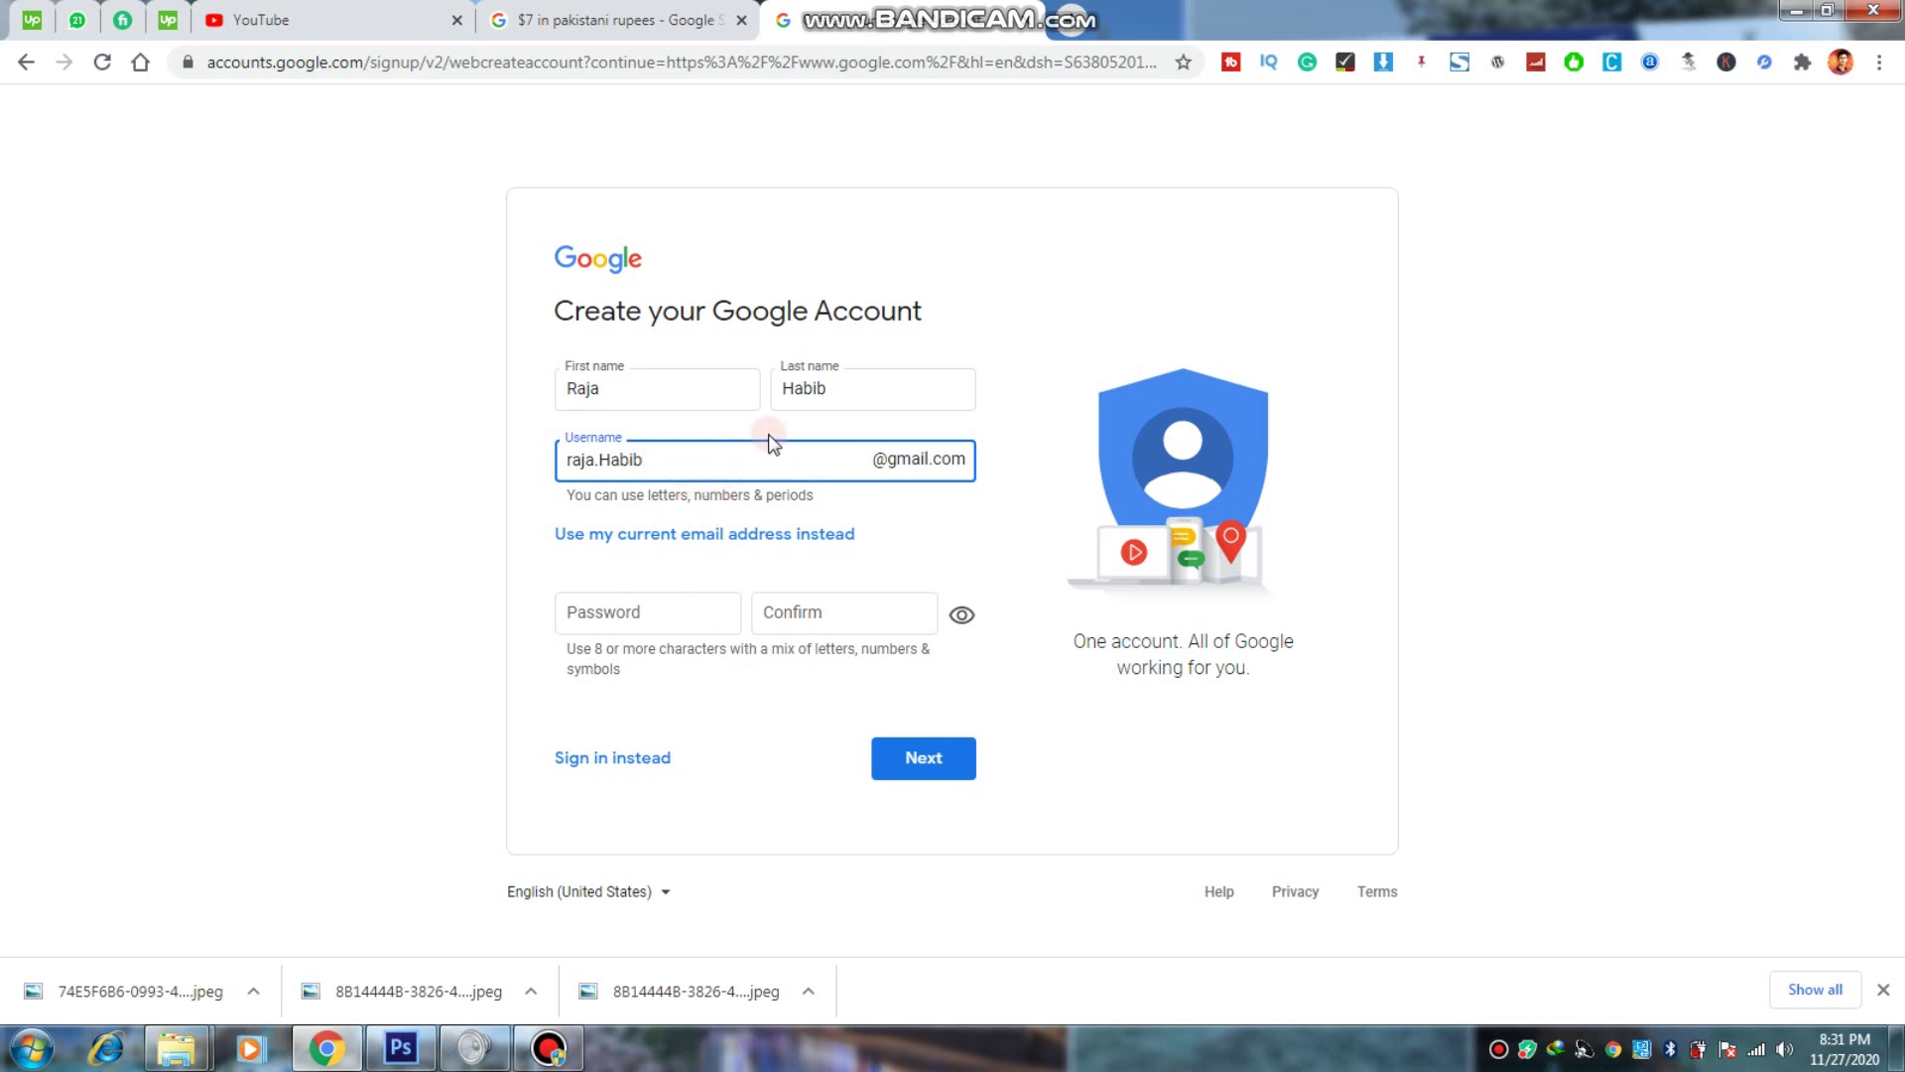
# Step: Submit the username, and after it is rejected as taken, append the digit 4 and recheck
pyautogui.click(729, 533)
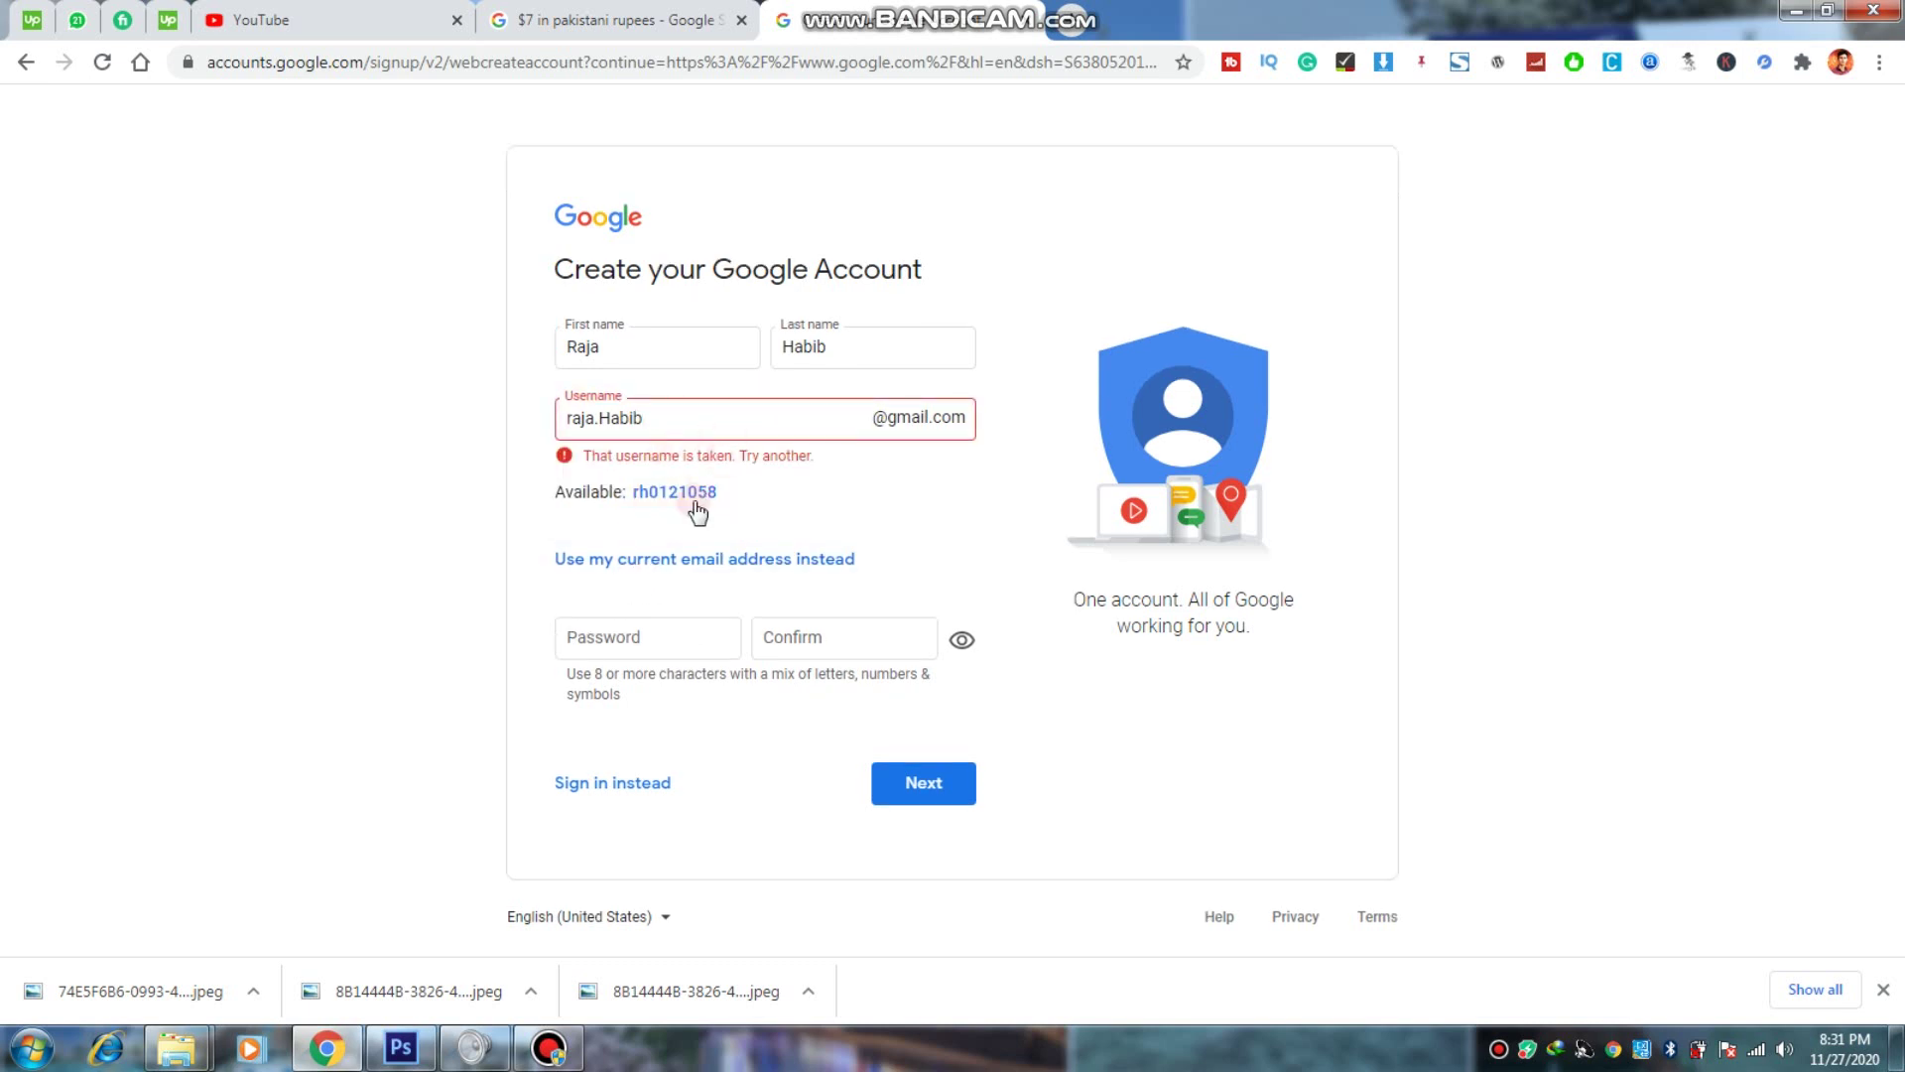
pyautogui.click(683, 418)
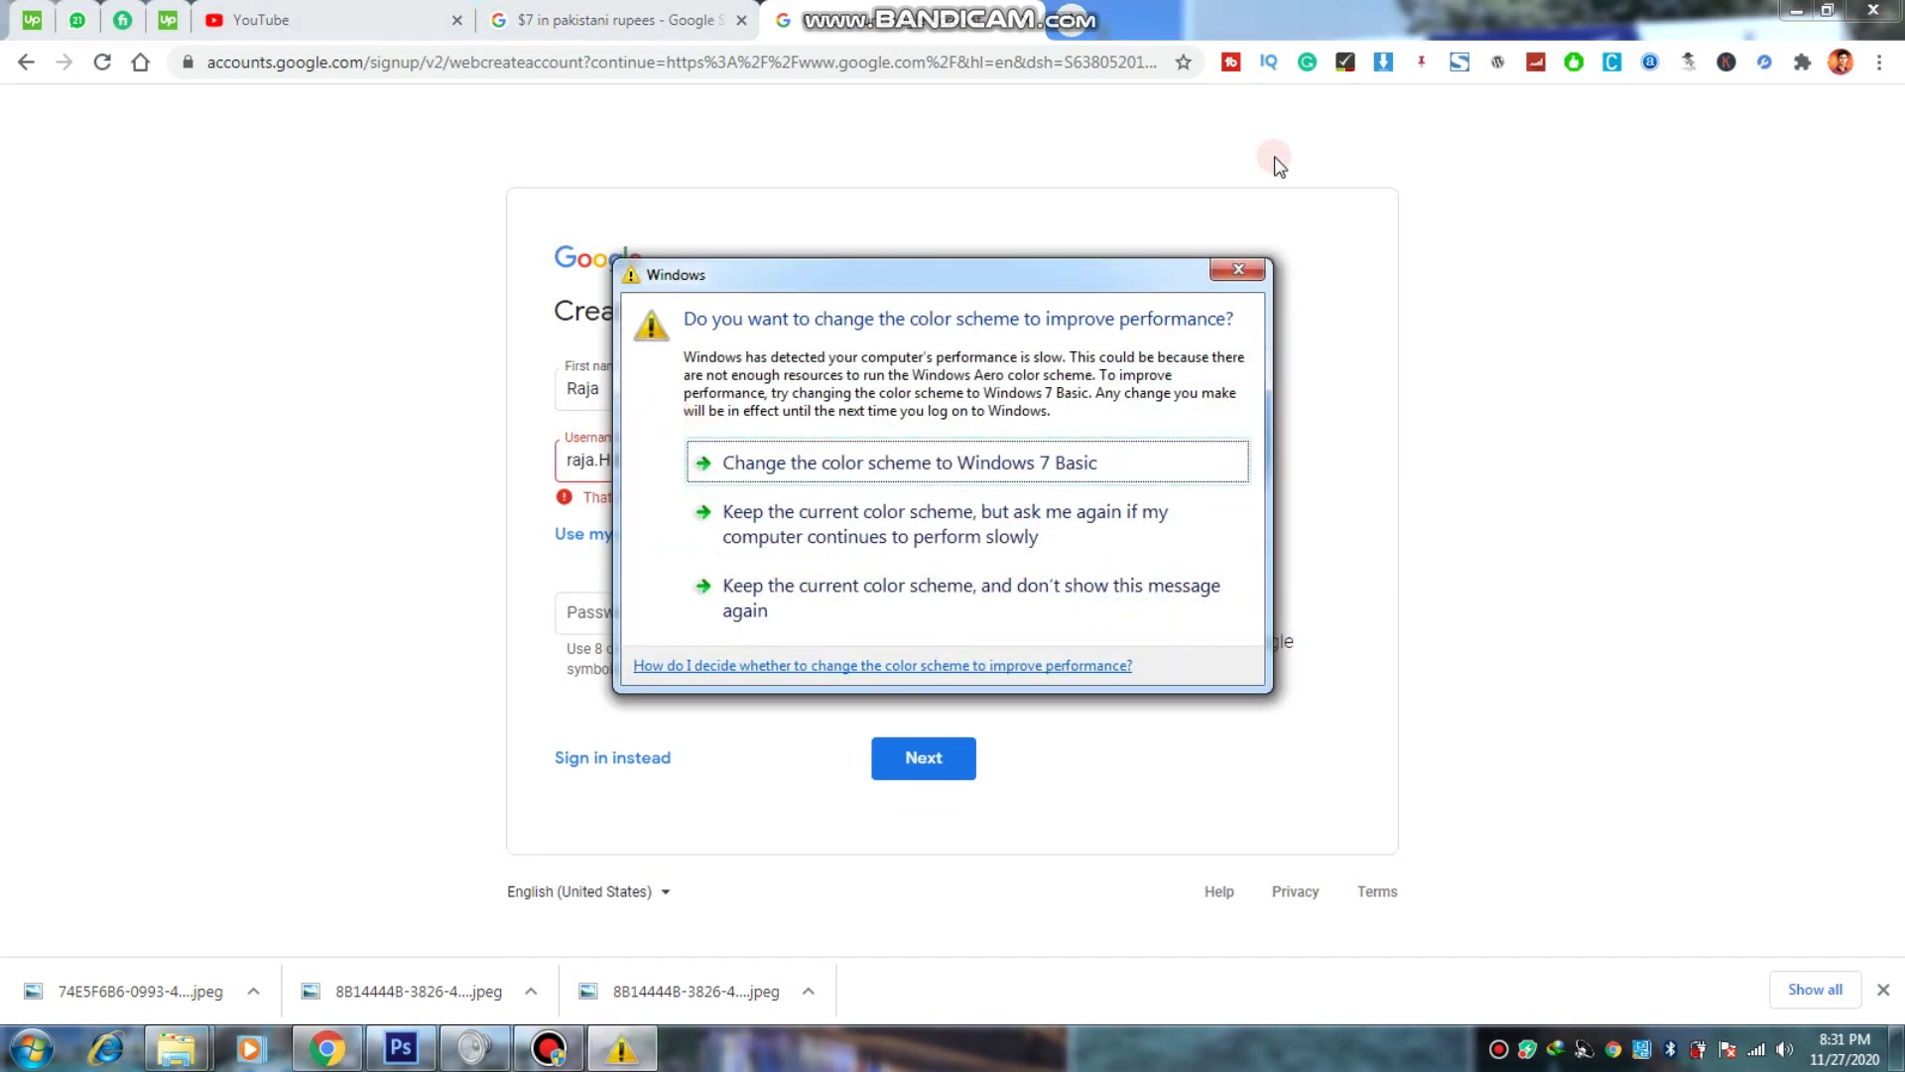
pyautogui.click(1221, 280)
pyautogui.click(798, 439)
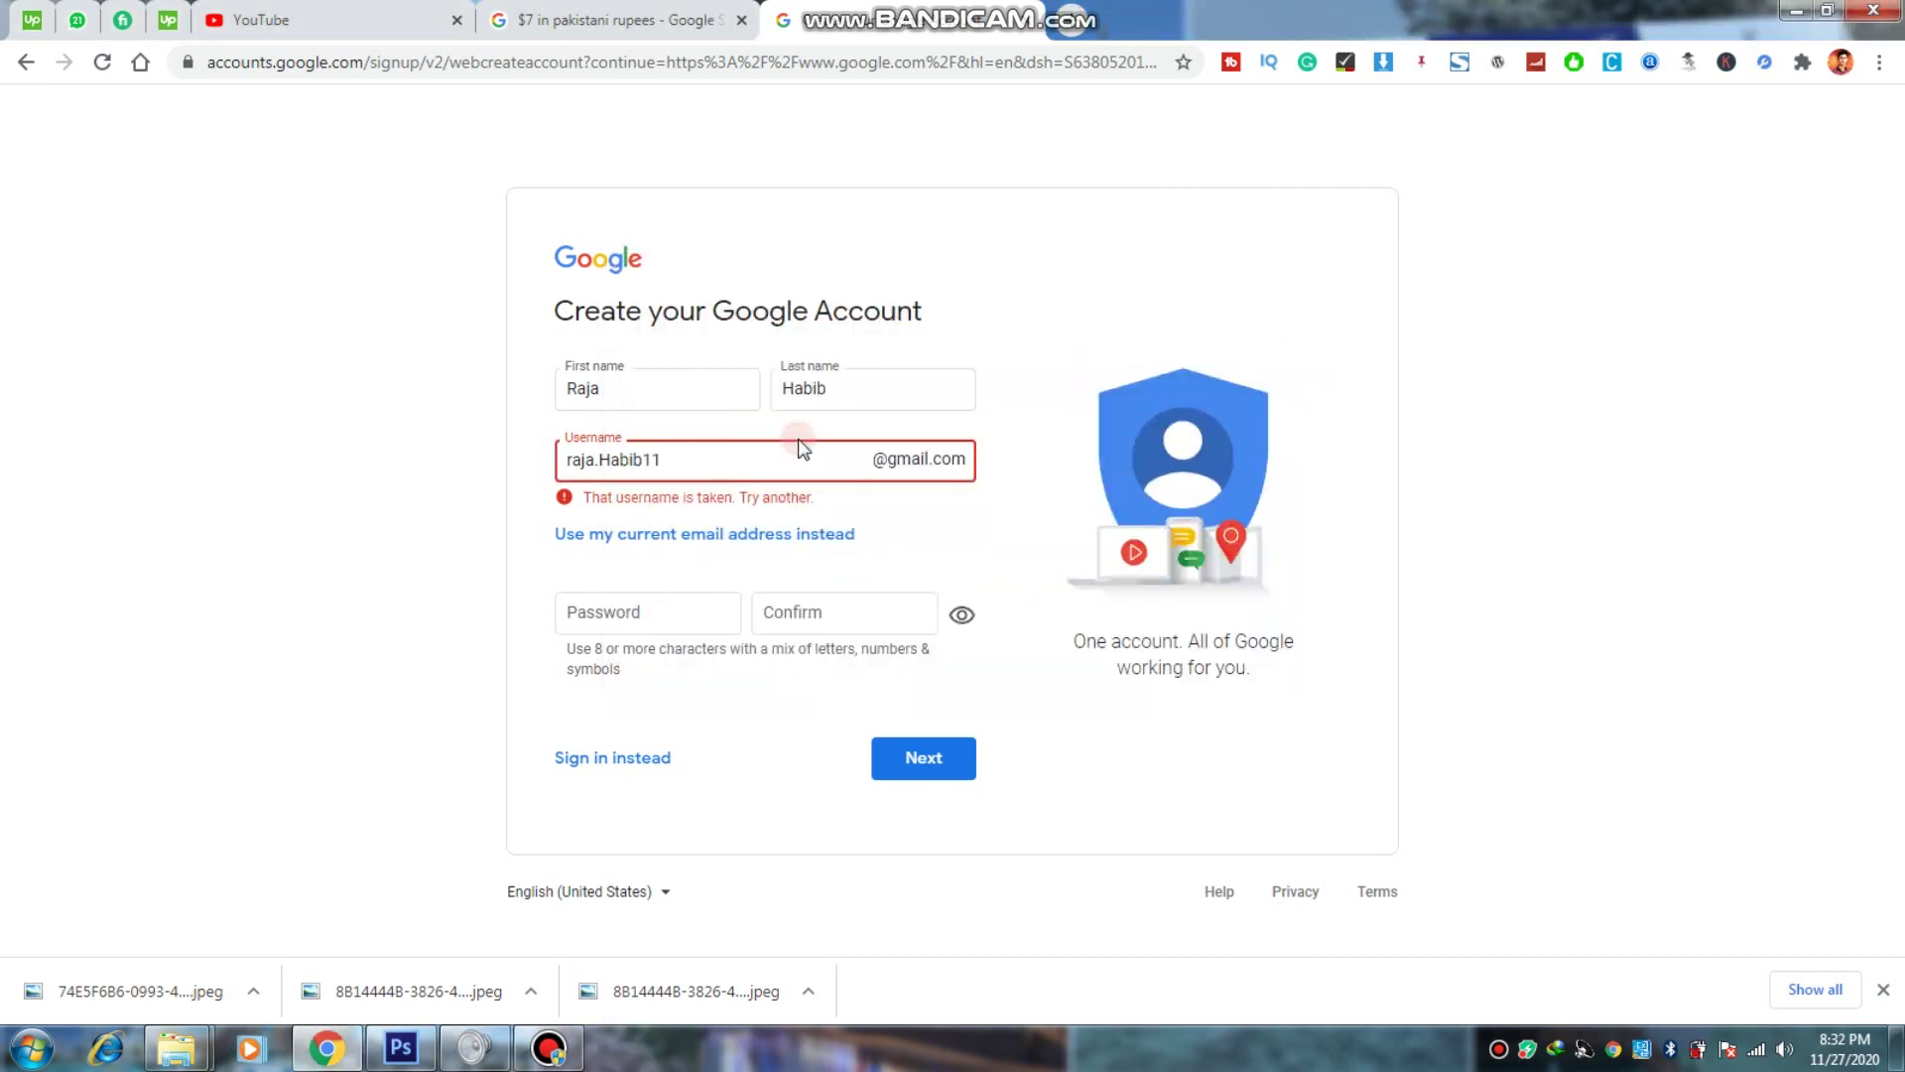
pyautogui.write('4')
pyautogui.press('Tab')
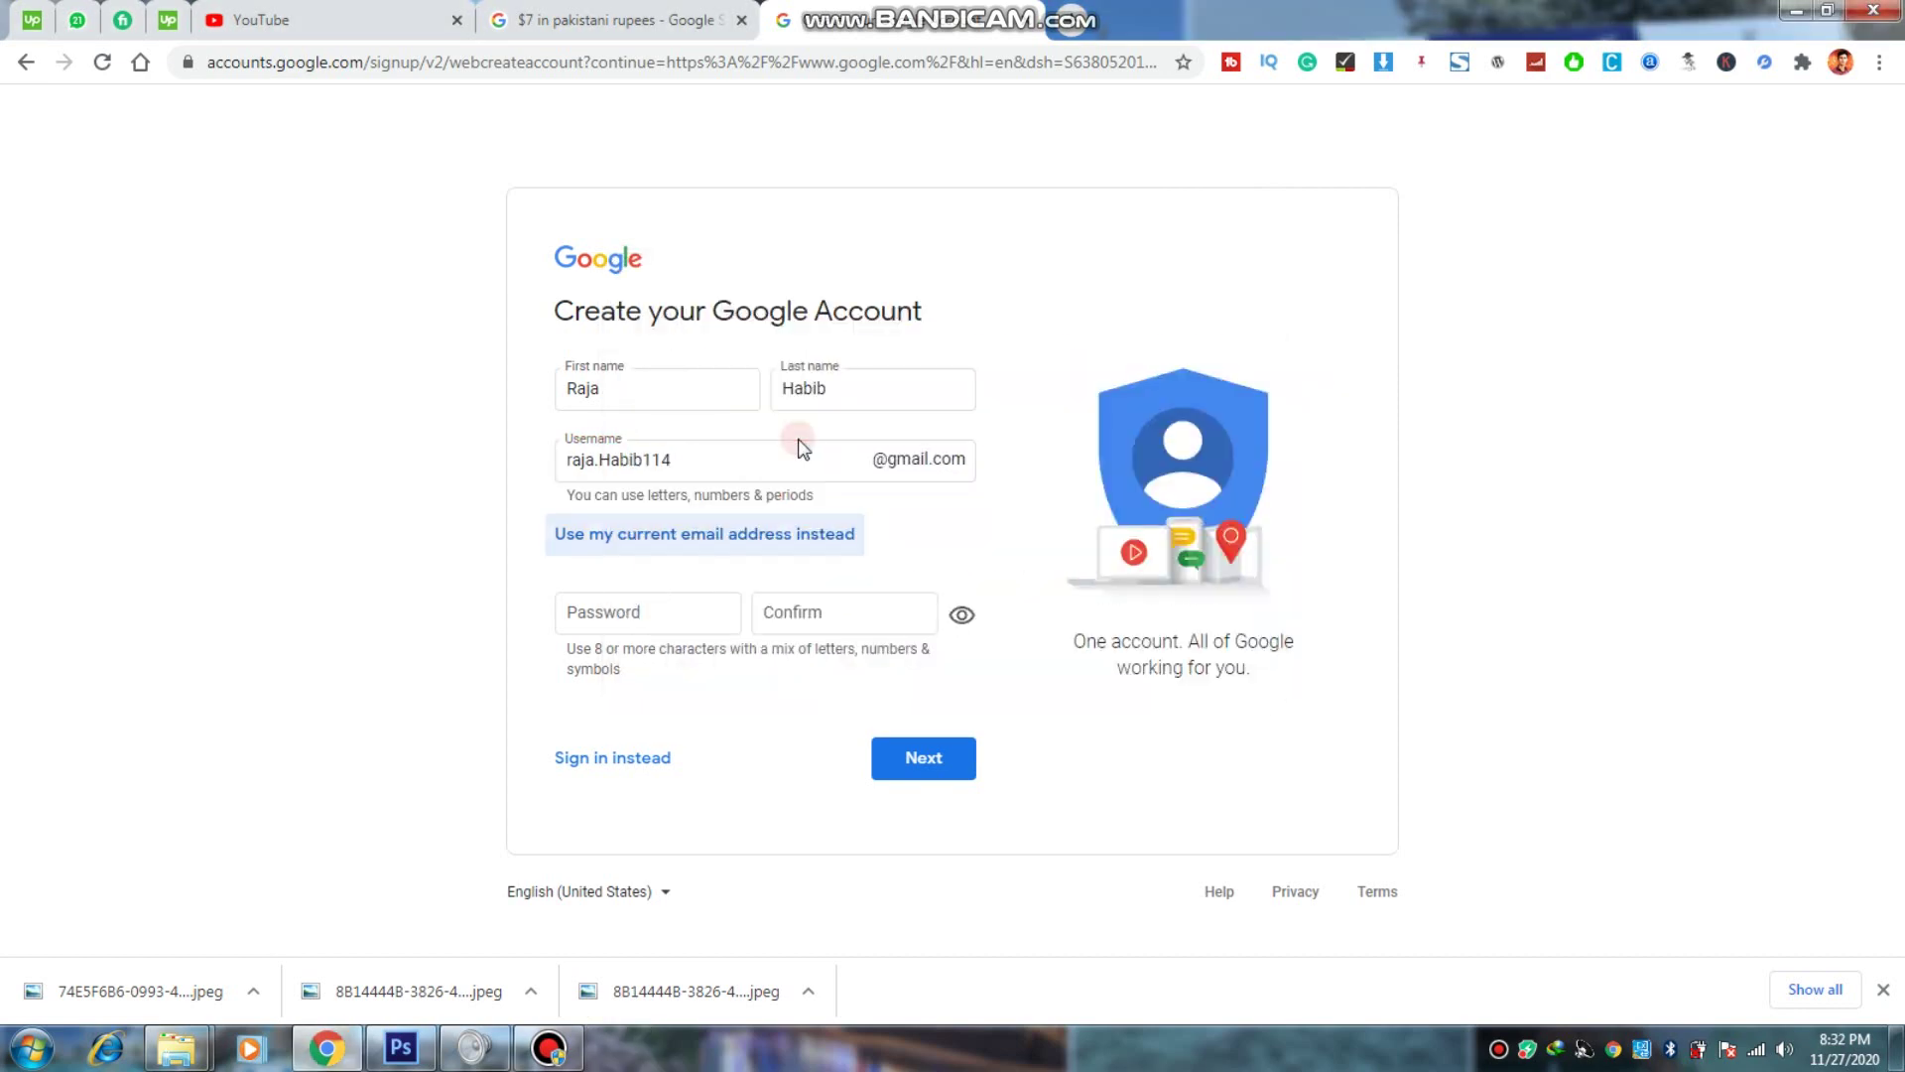
# Step: Retype the username with the digits 9114 appended so it passes the availability check
pyautogui.click(688, 432)
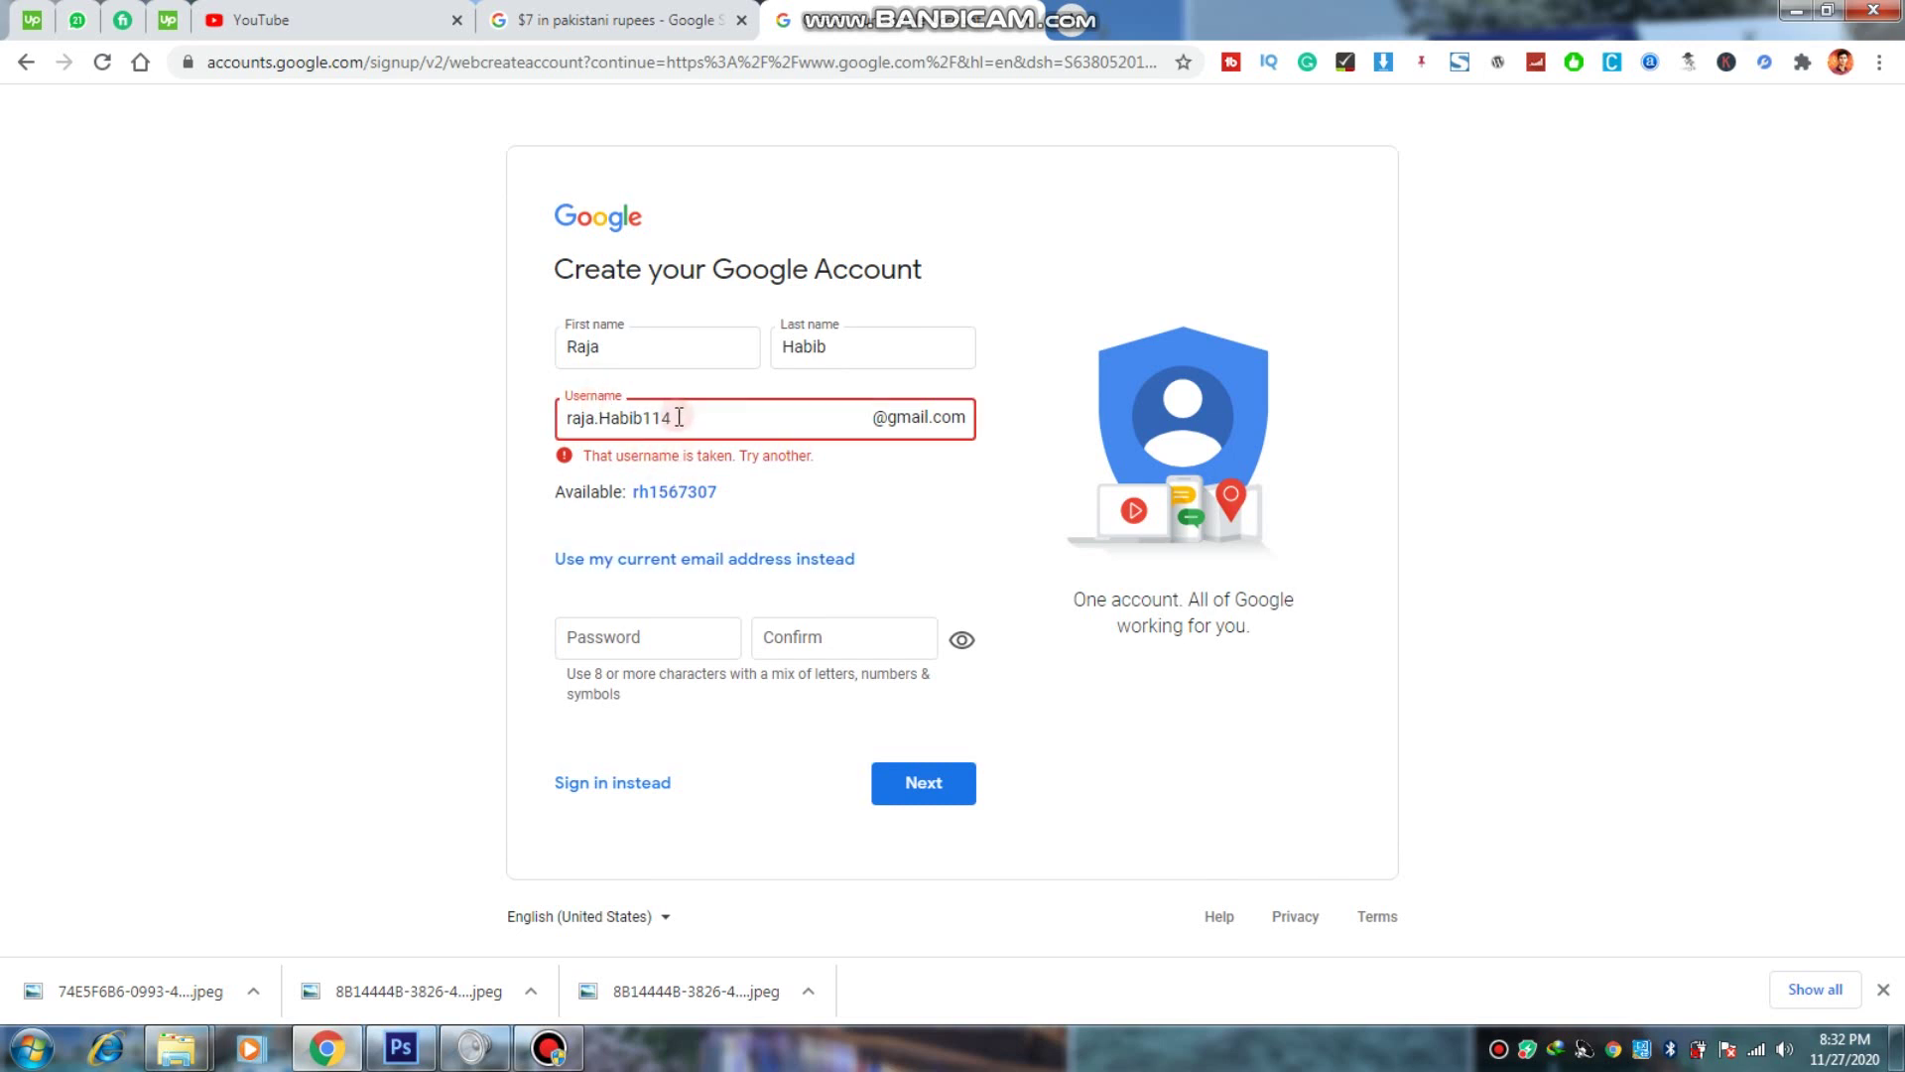
pyautogui.hotkey('shift', 'Left')
pyautogui.hotkey('shift', 'Left')
pyautogui.hotkey('shift', 'Left')
pyautogui.click(648, 418)
pyautogui.click(735, 420)
pyautogui.moveTo(736, 420); pyautogui.dragTo(628, 418)
pyautogui.press('BackSpace')
pyautogui.press('BackSpace')
pyautogui.press('BackSpace')
pyautogui.press('BackSpace')
pyautogui.press('BackSpace')
pyautogui.press('BackSpace')
pyautogui.write('j')
pyautogui.press('BackSpace')
pyautogui.press('BackSpace')
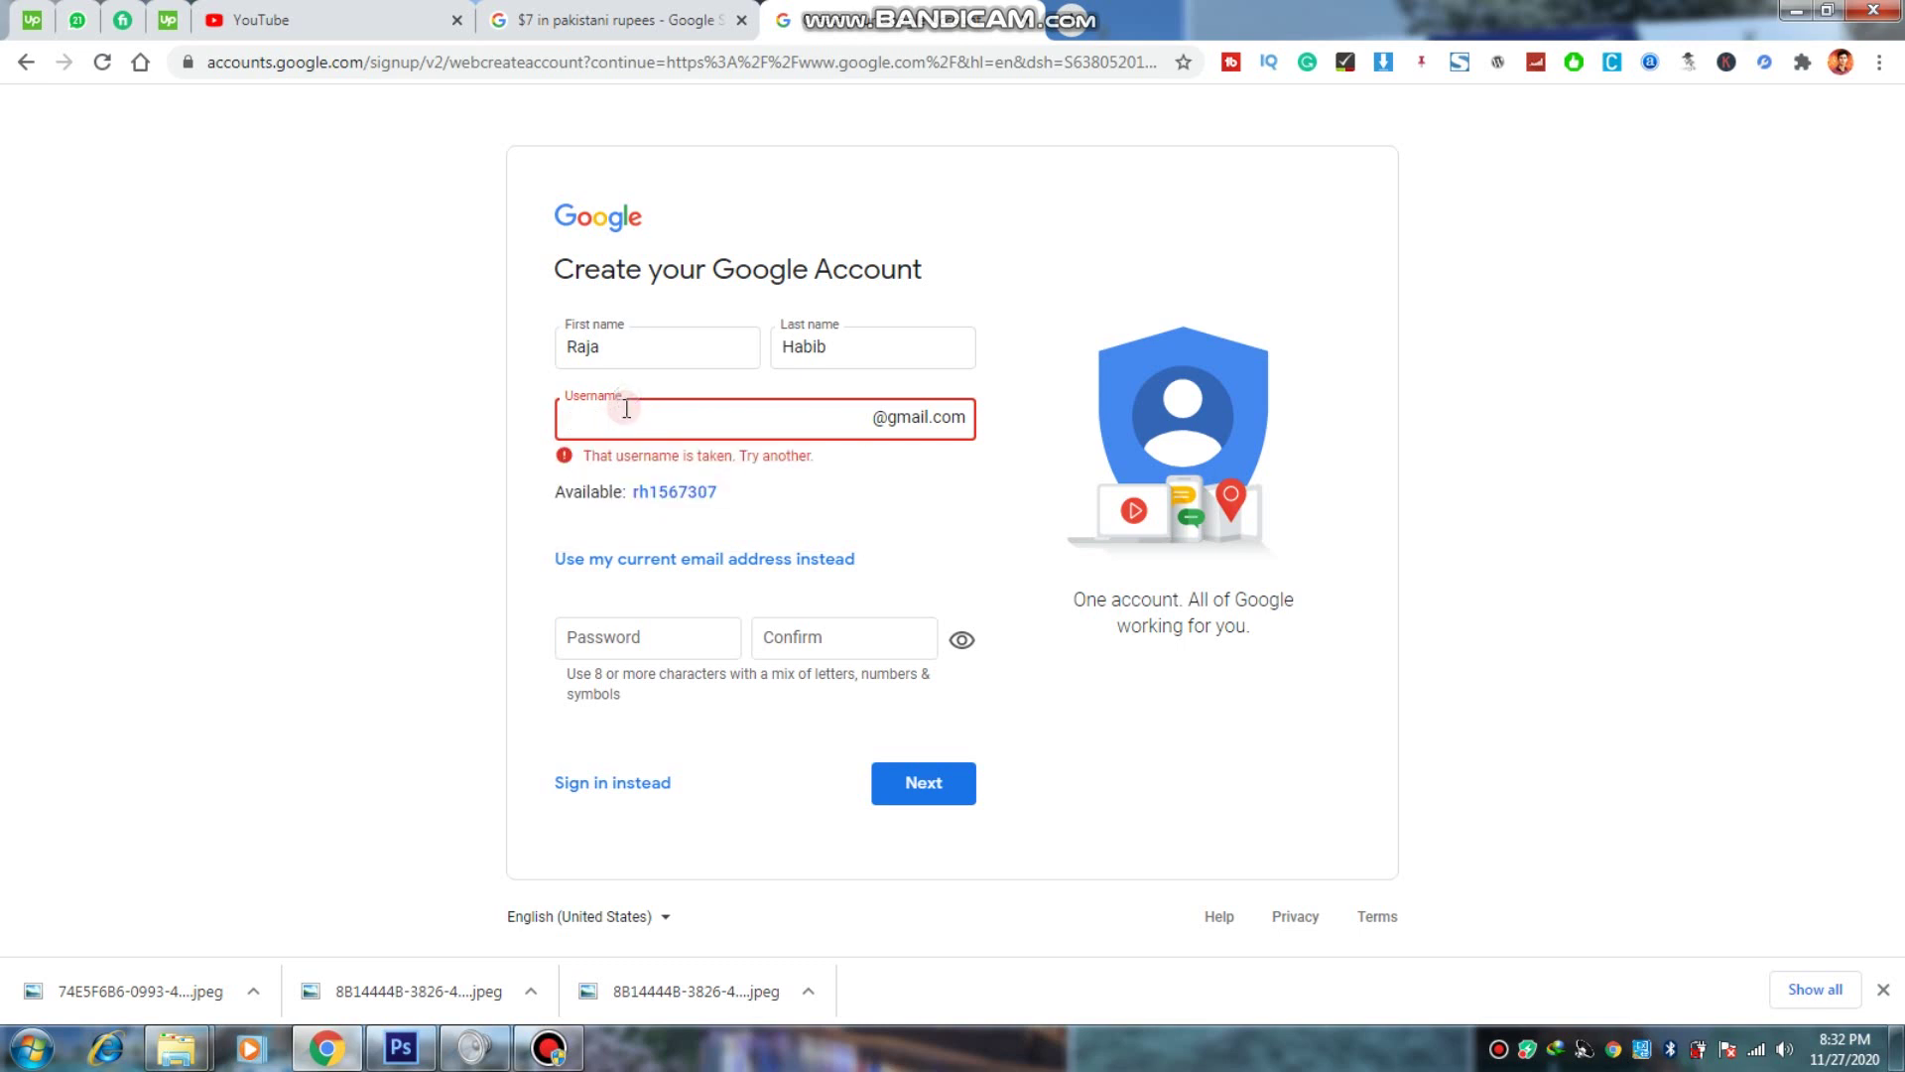
pyautogui.write('rj')
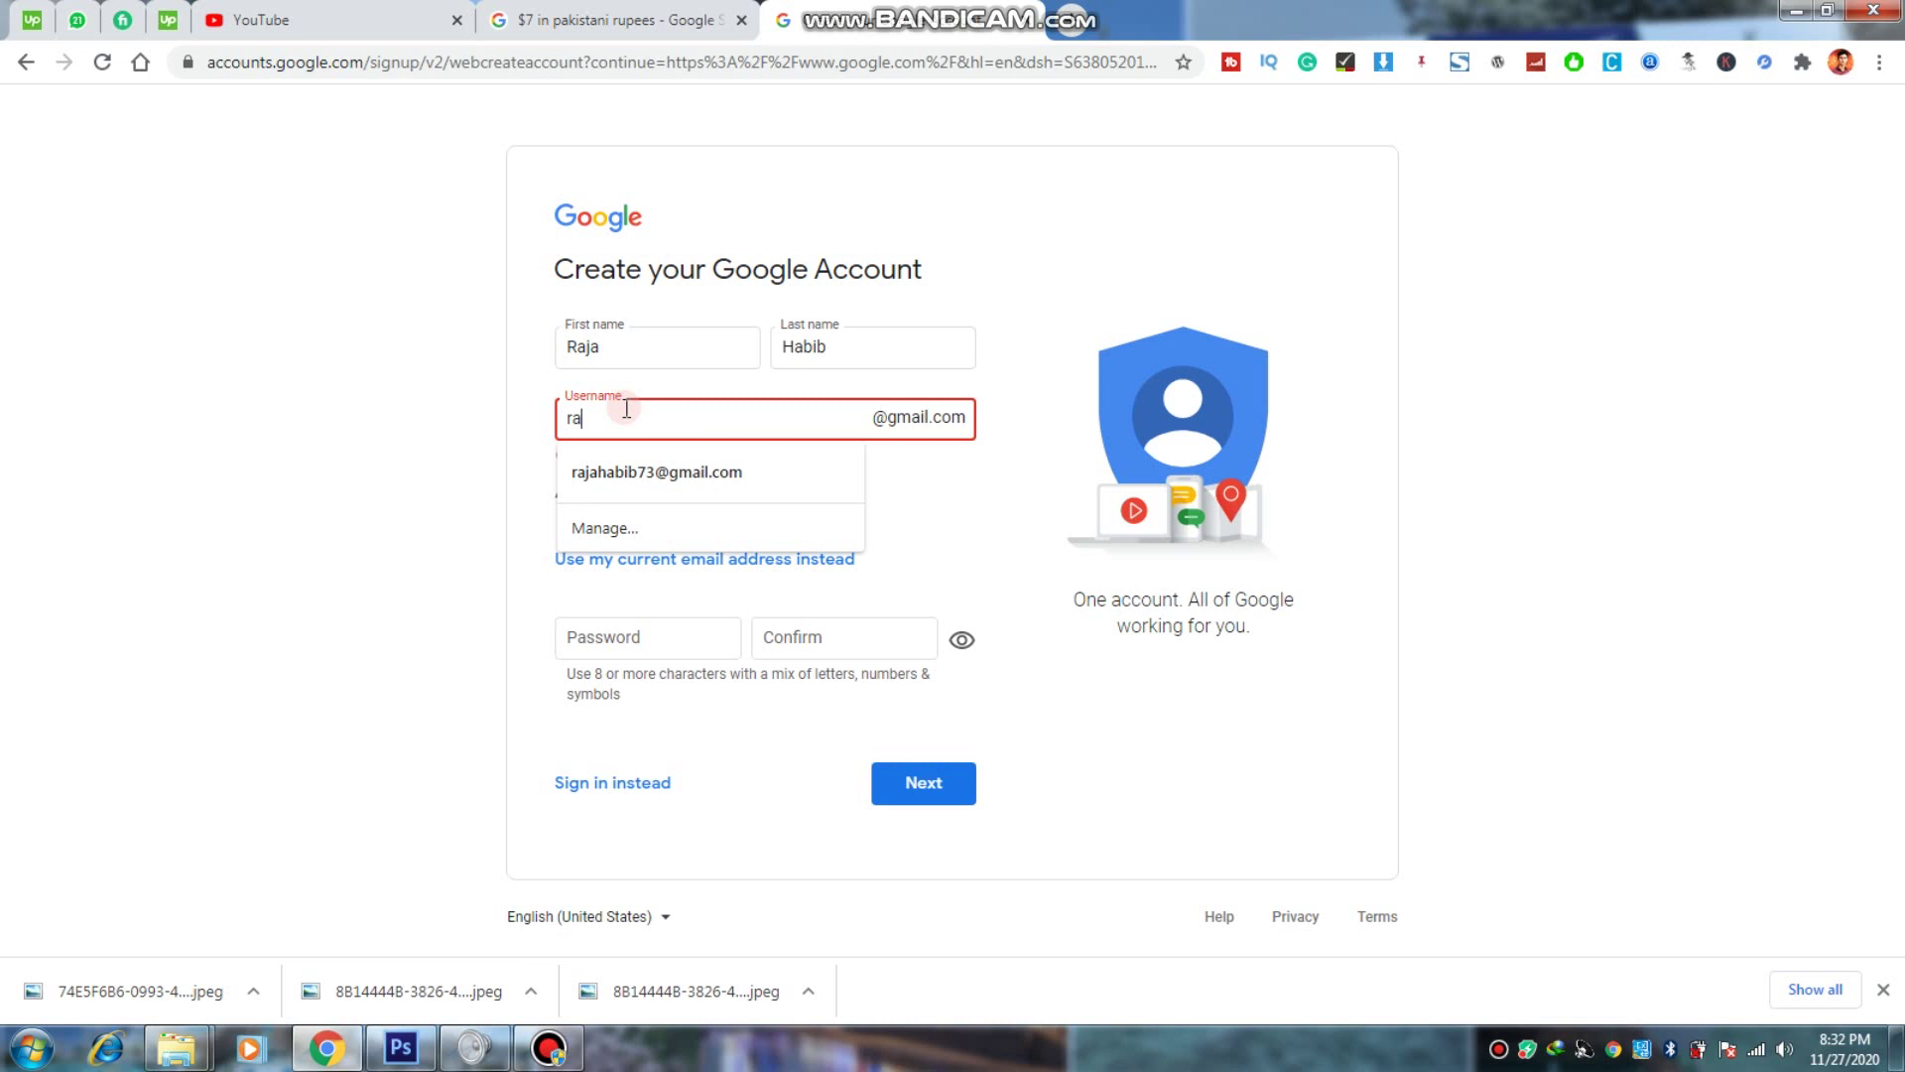
pyautogui.press('BackSpace')
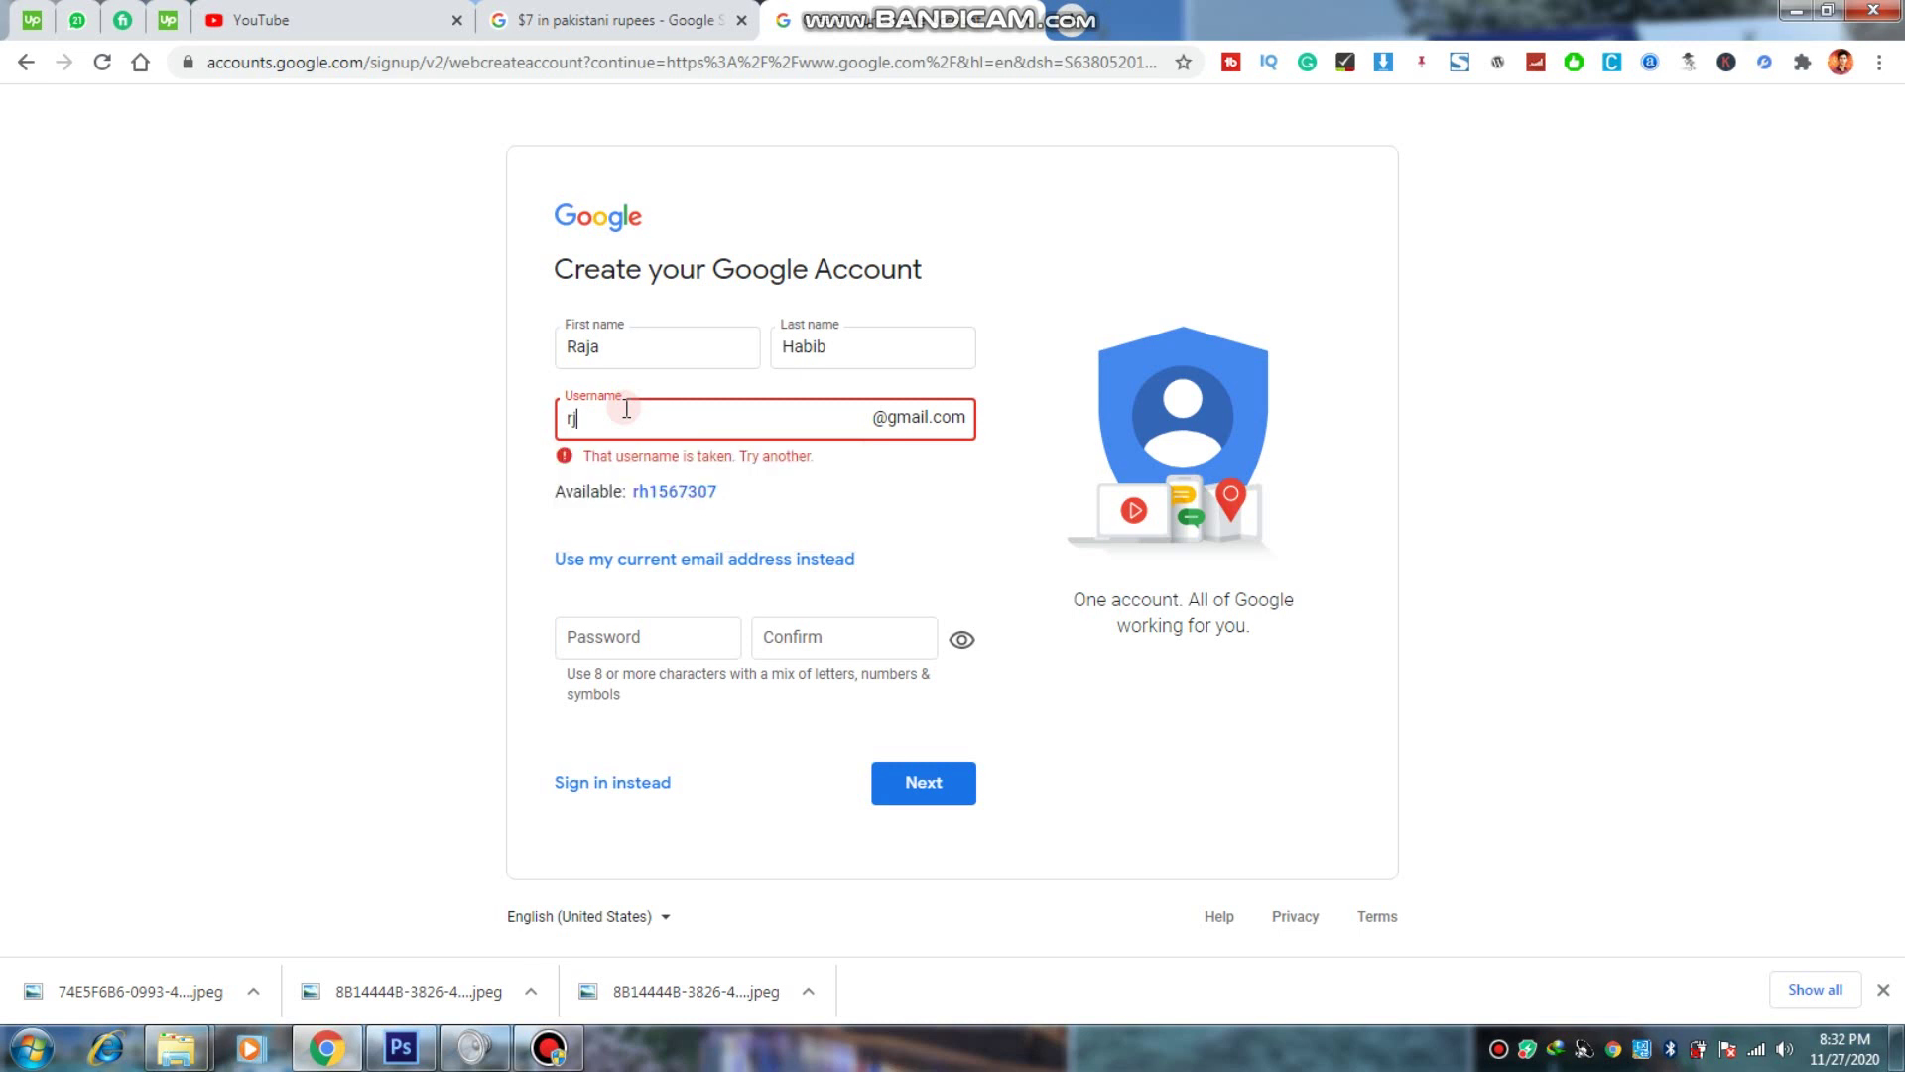
pyautogui.press('Tab')
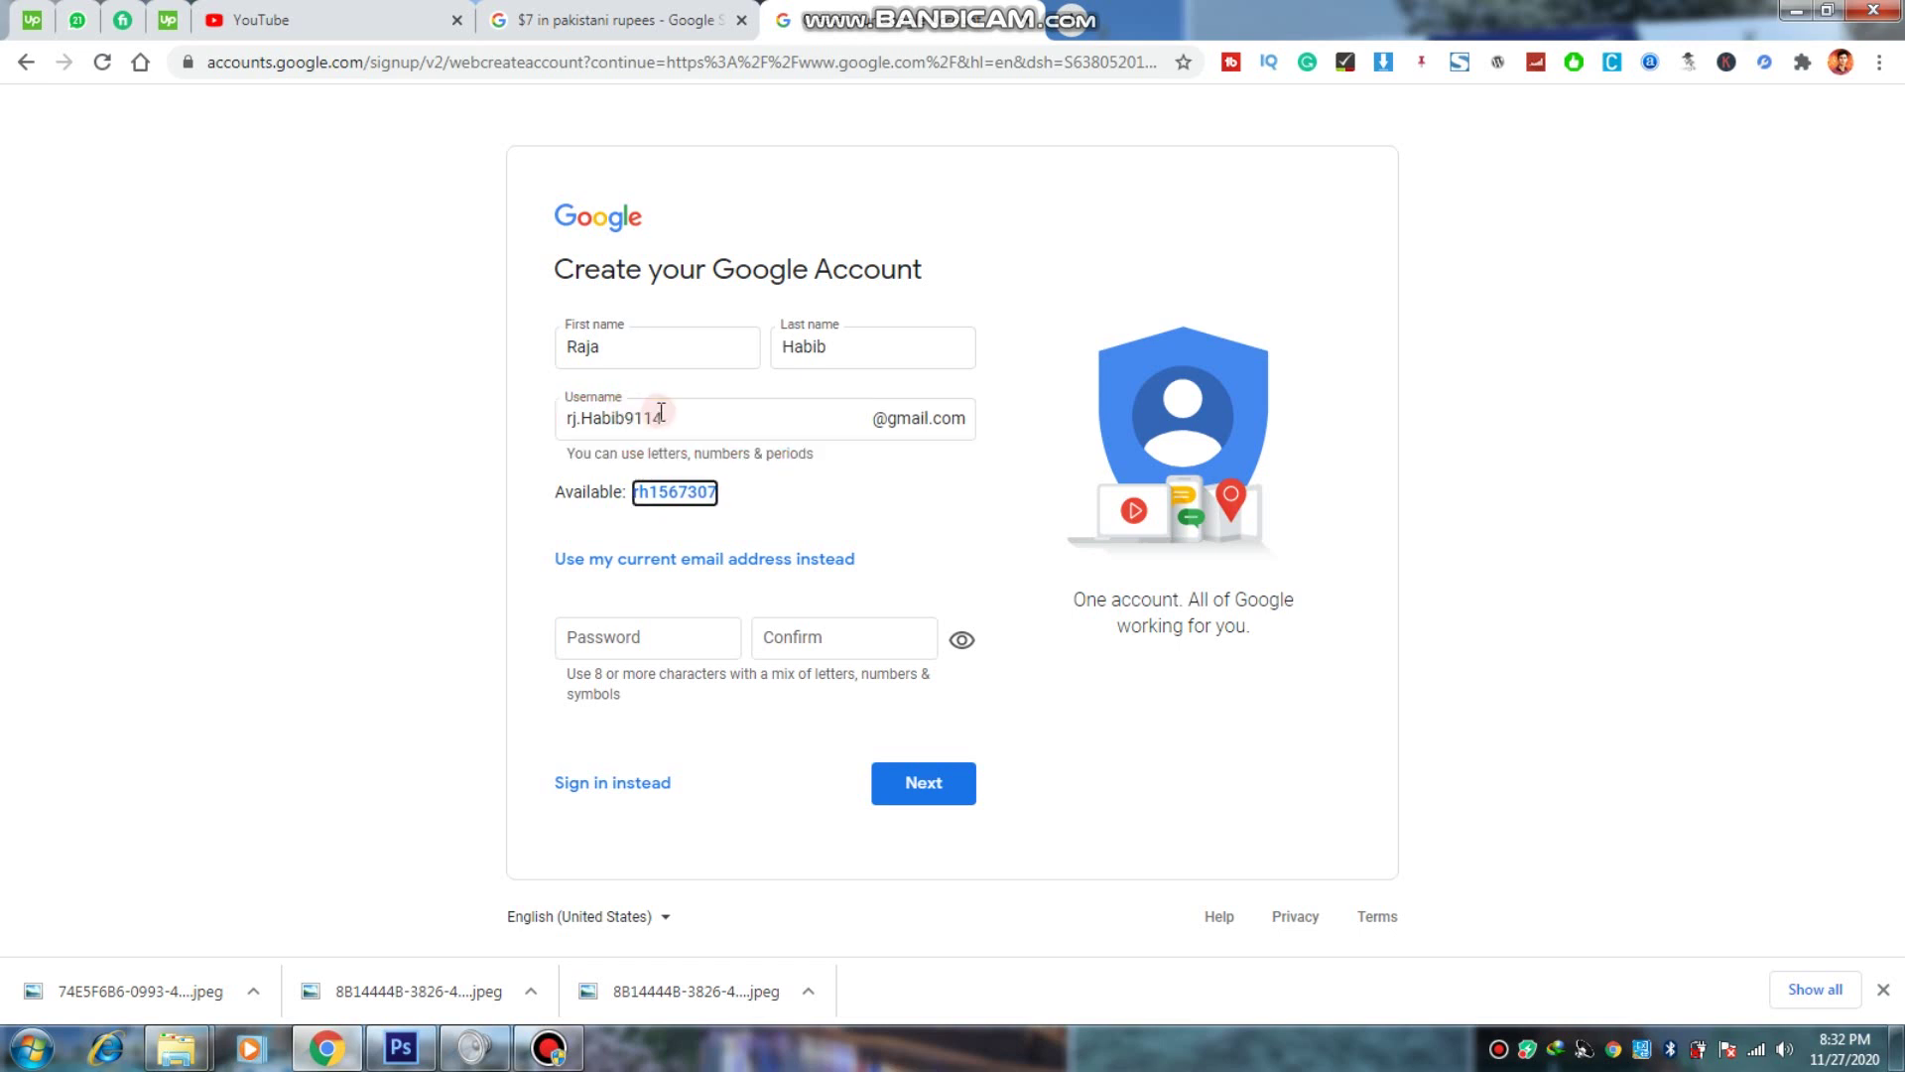
# Step: Dismiss the saved password suggestions and select the chosen username for copying
pyautogui.click(670, 642)
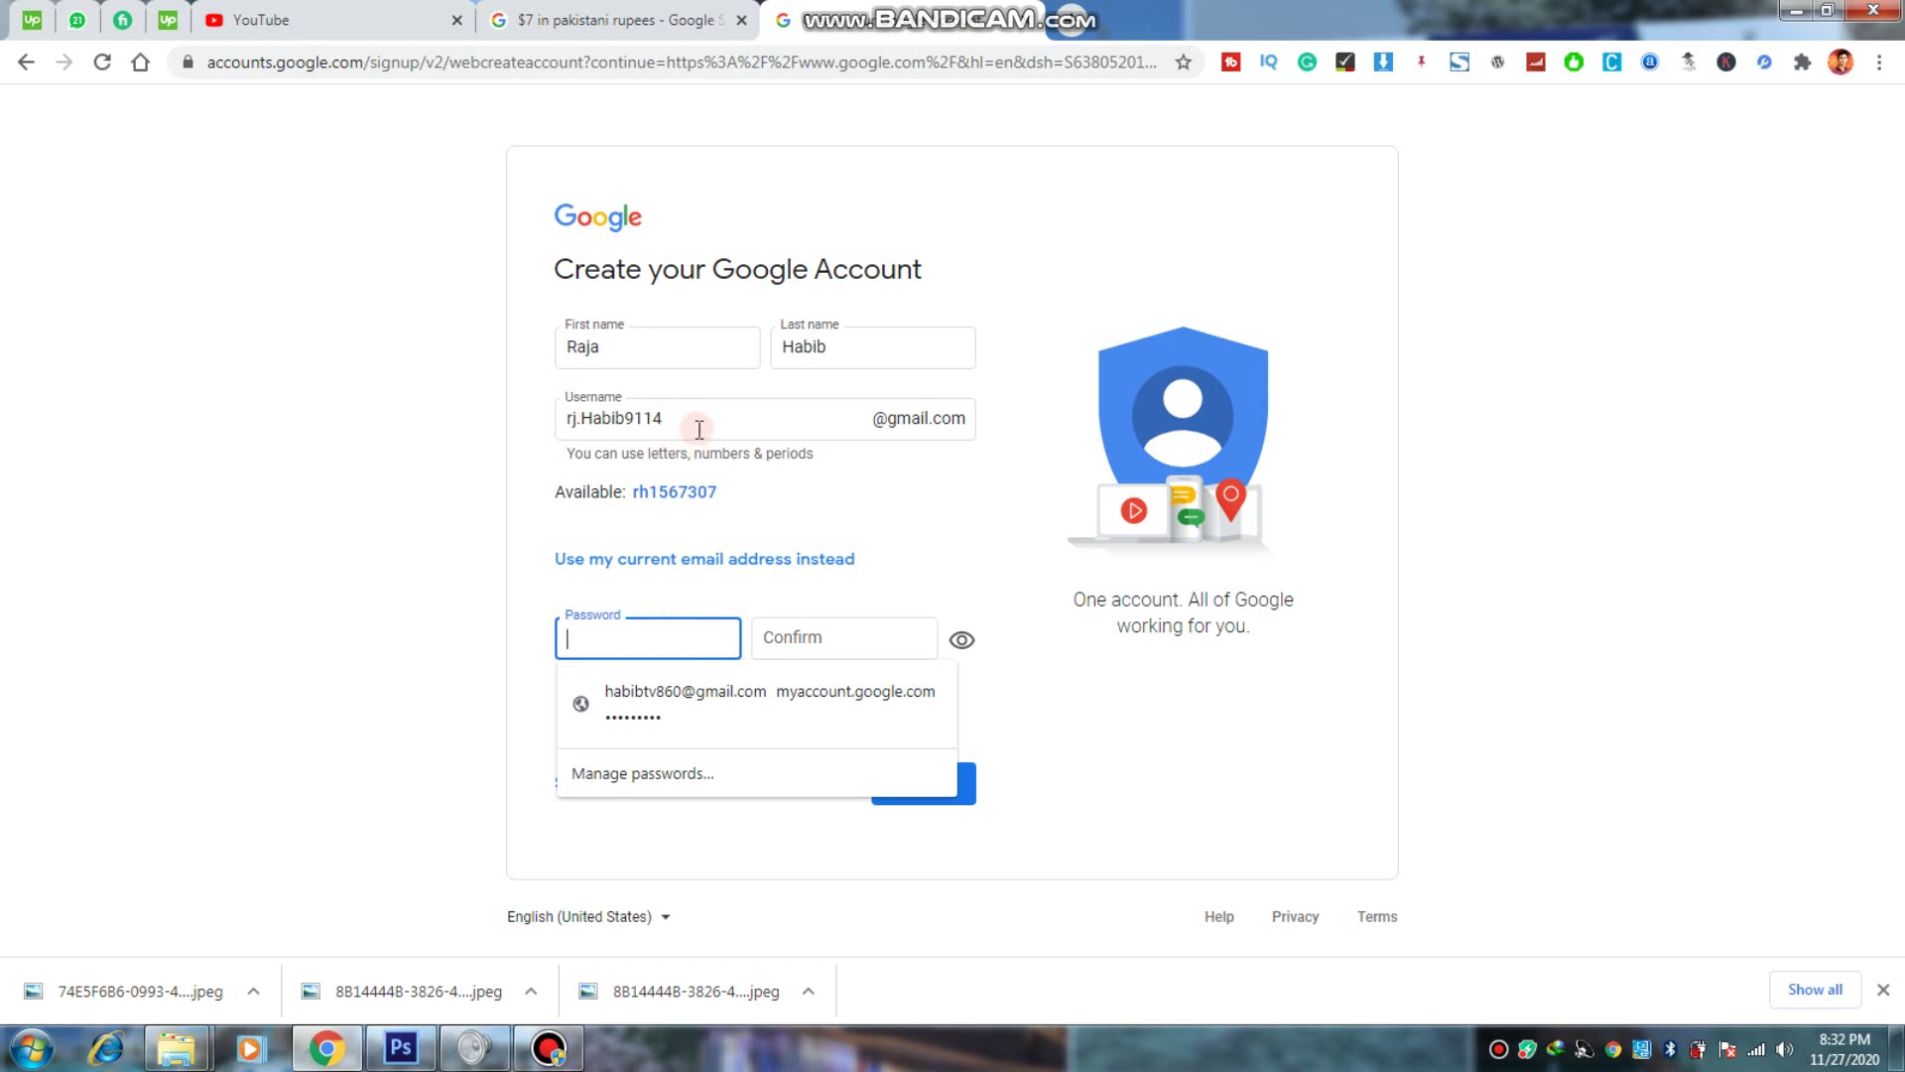
pyautogui.click(490, 511)
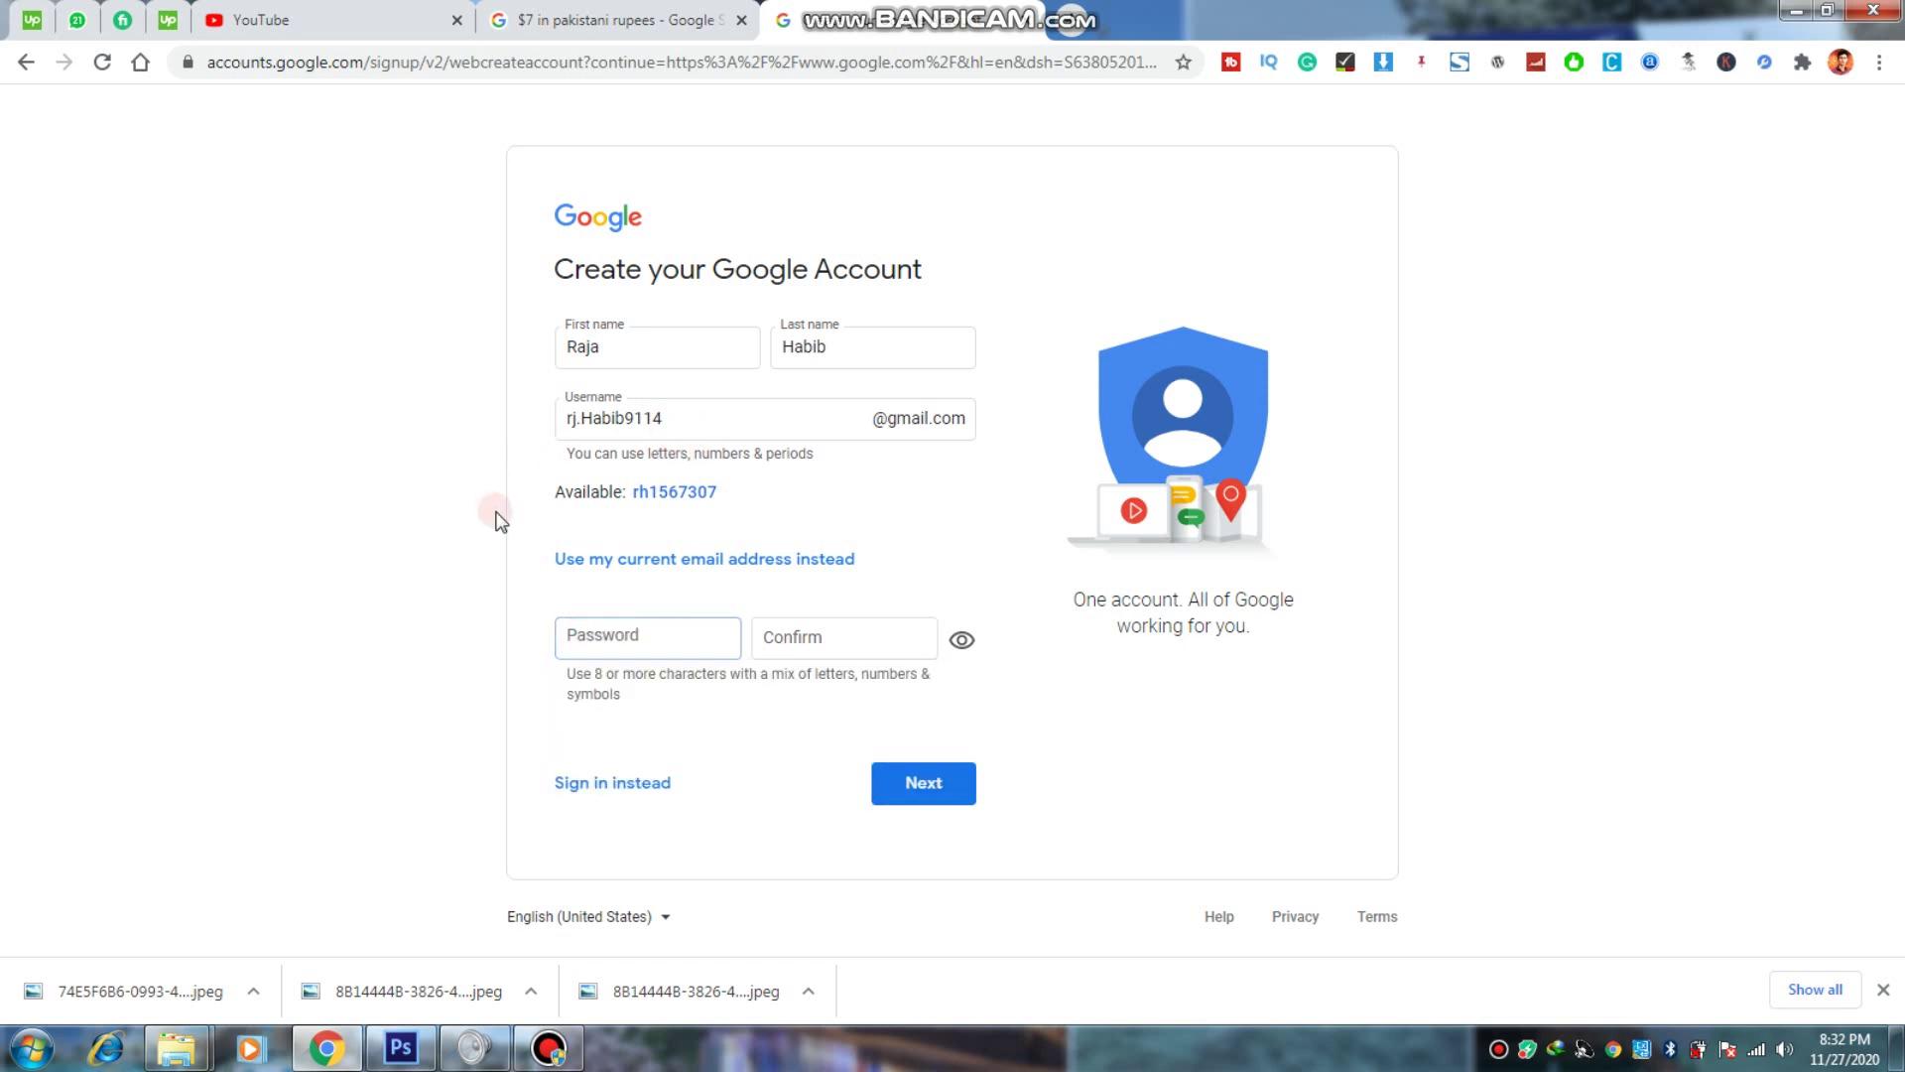
pyautogui.click(604, 625)
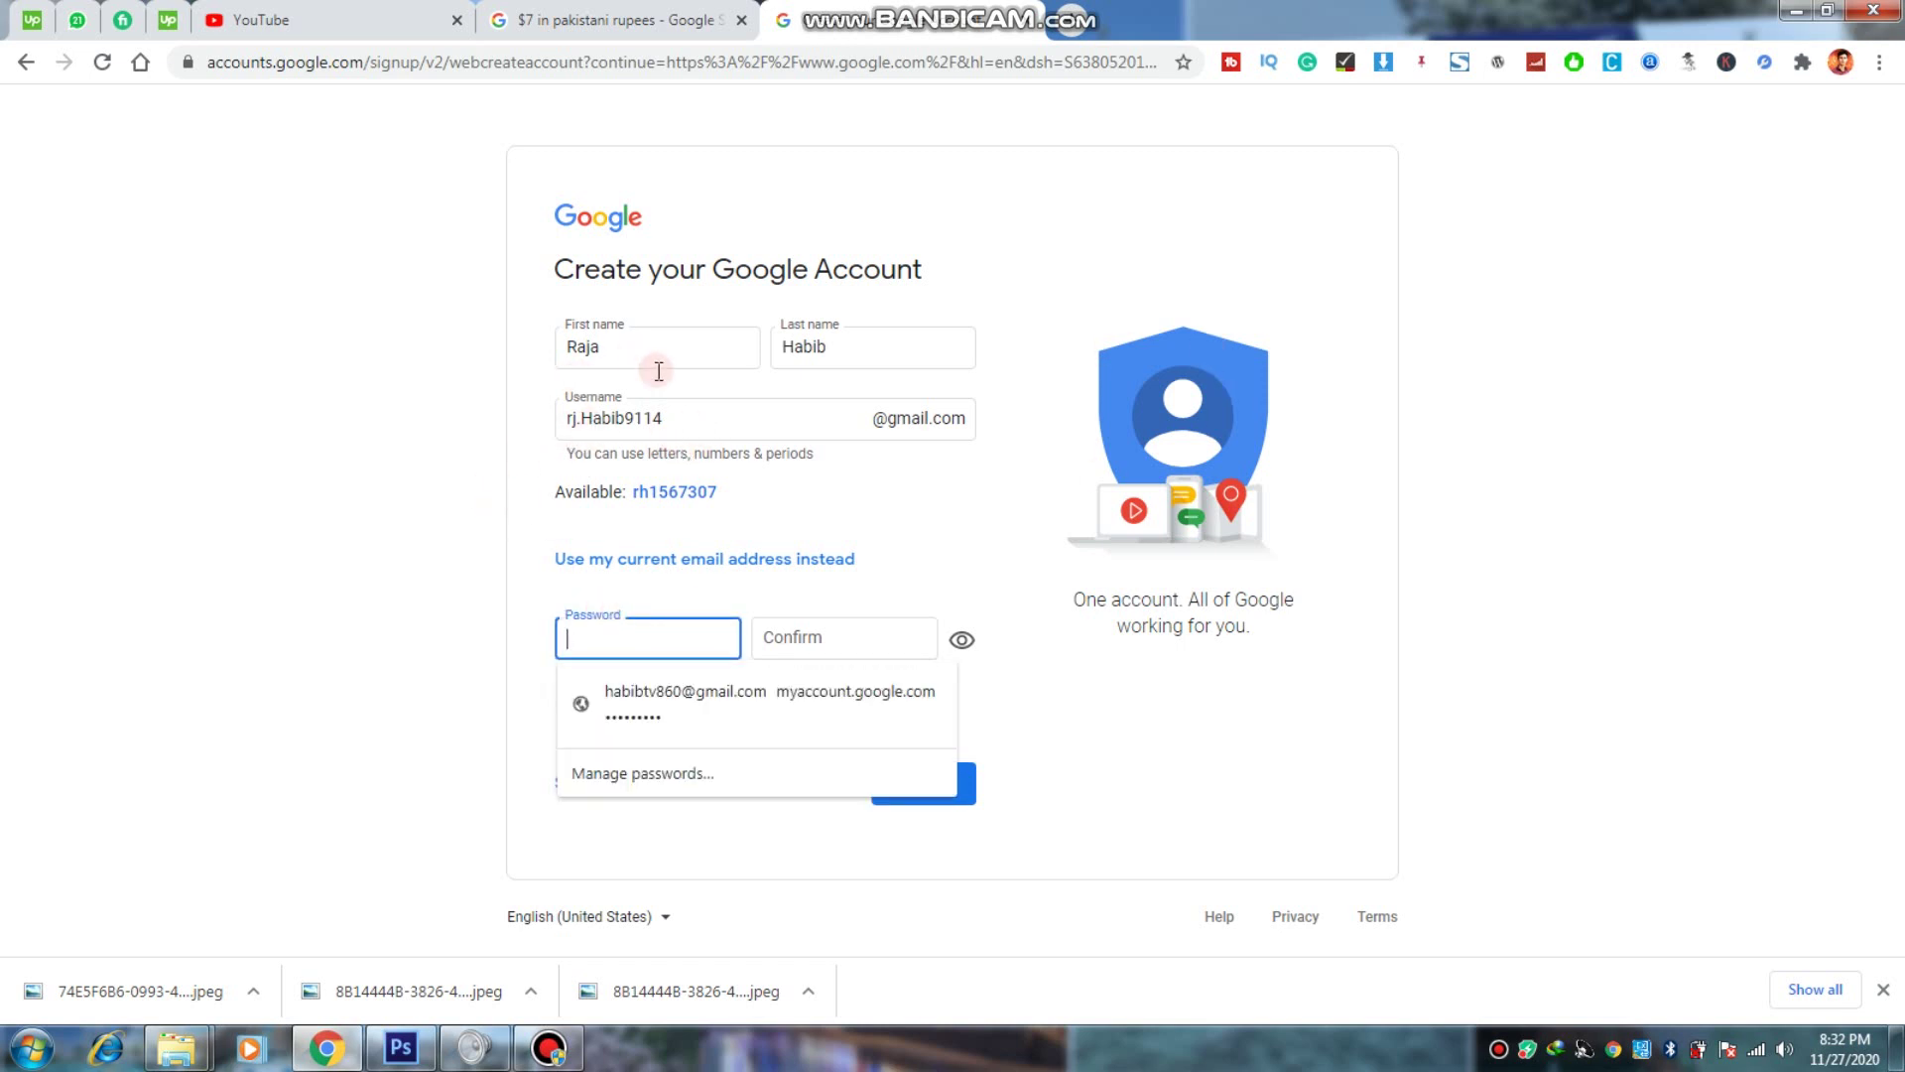
pyautogui.moveTo(661, 418); pyautogui.dragTo(568, 414)
pyautogui.hotkey('ctrl', 'c')
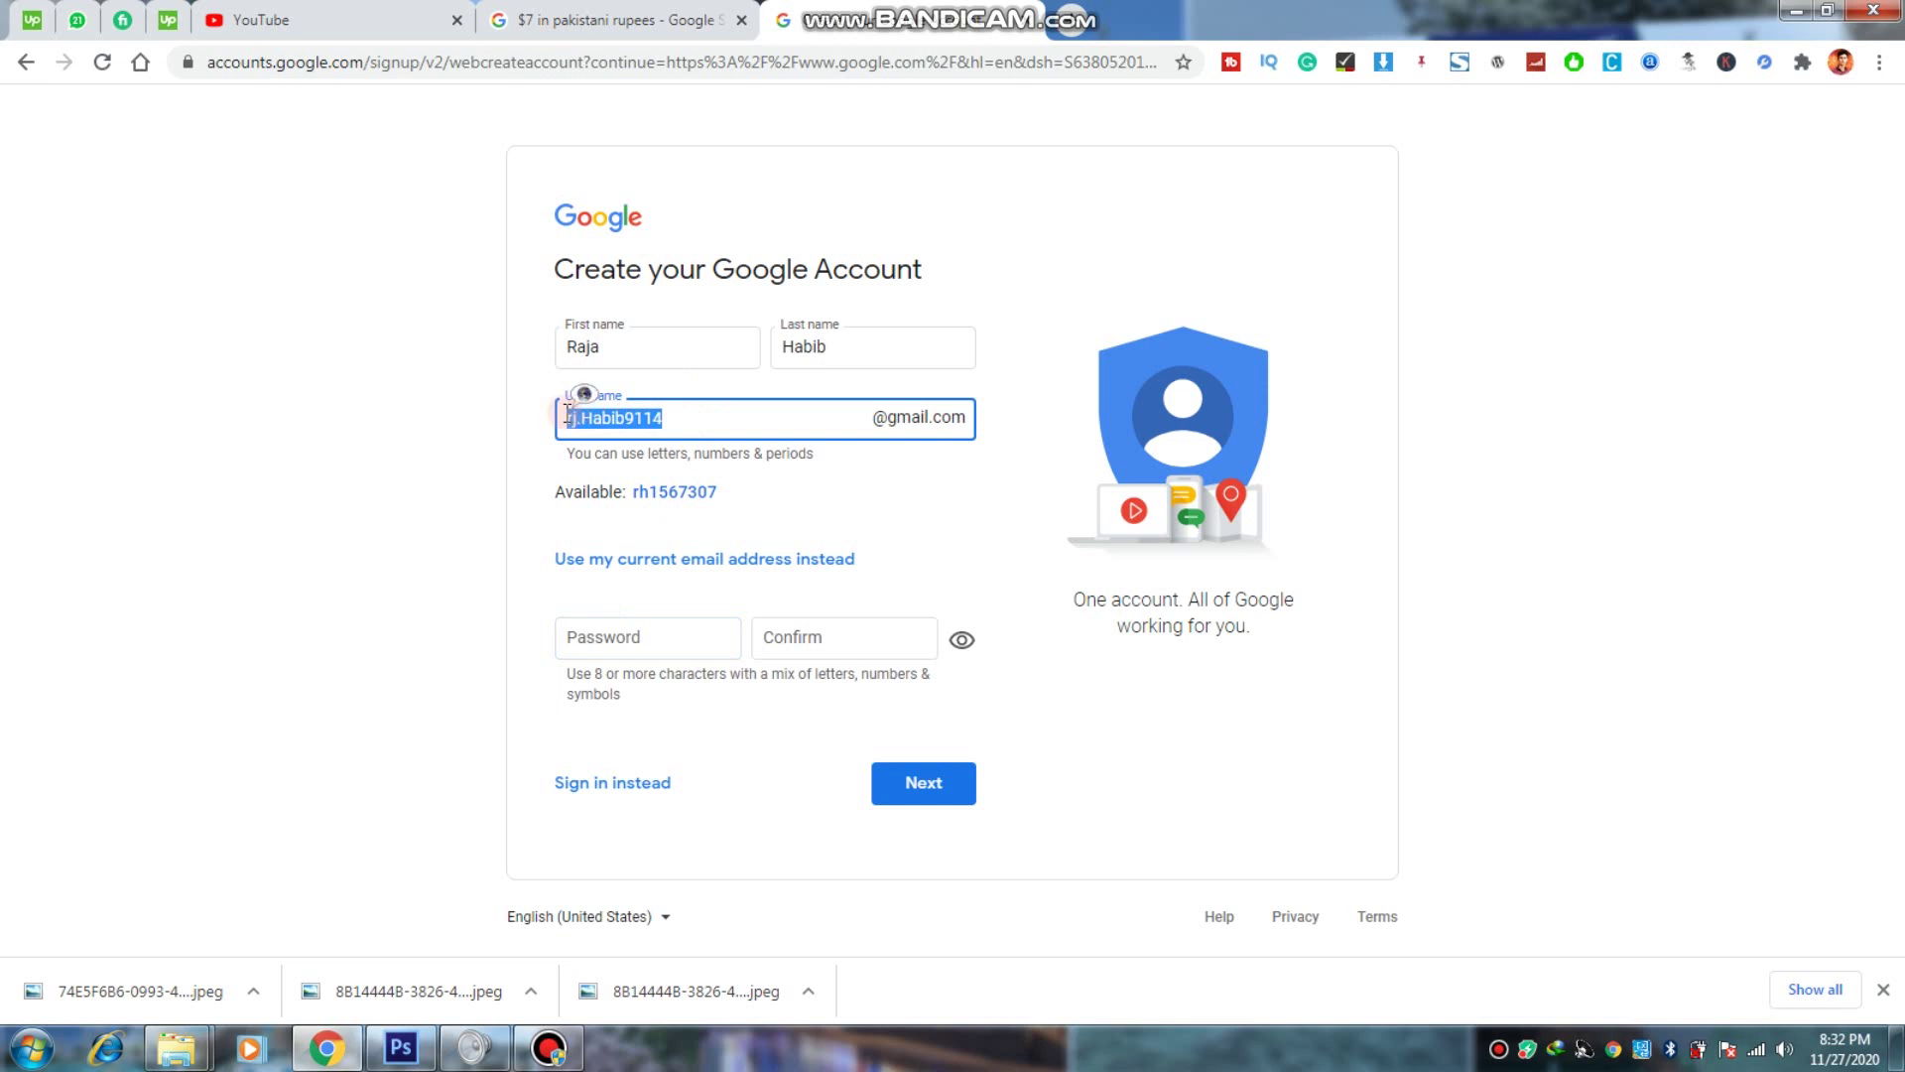
# Step: Paste the copied username into a new Notepad note
pyautogui.click(31, 1048)
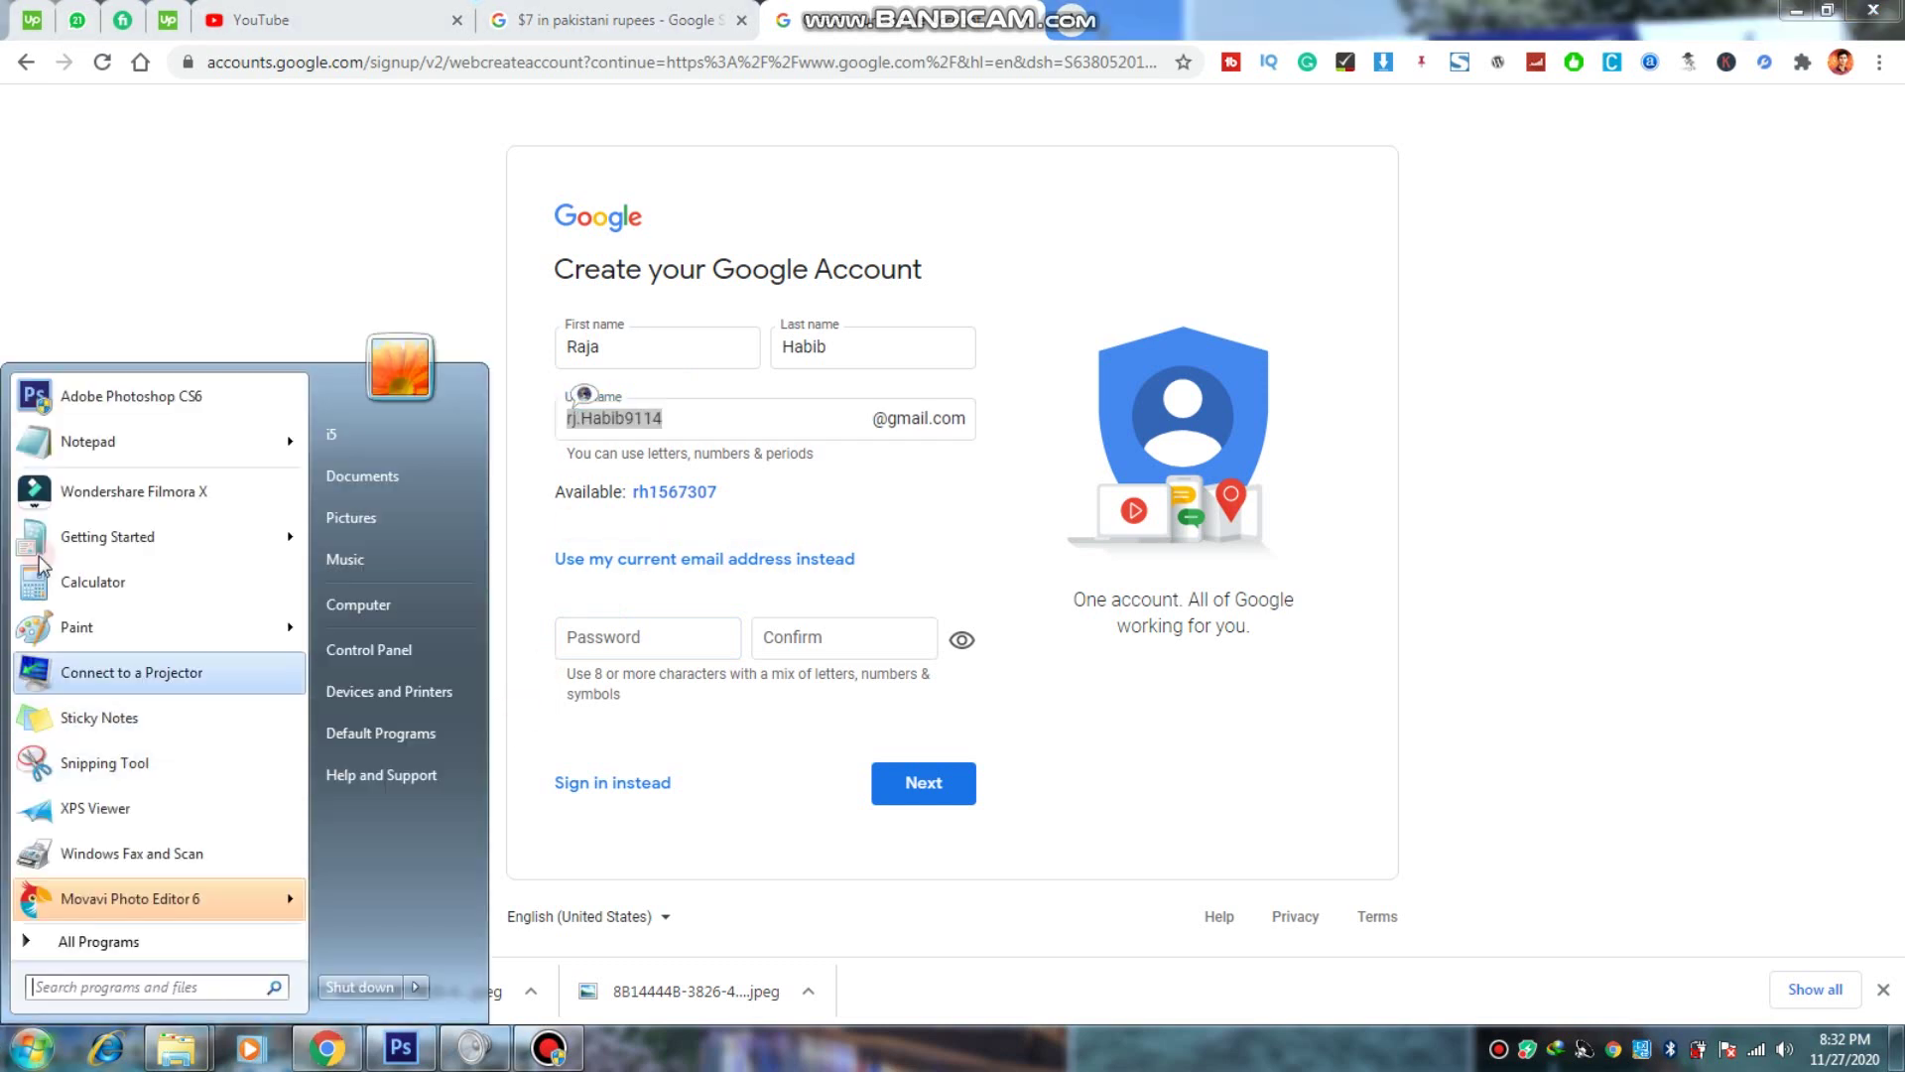
pyautogui.click(75, 441)
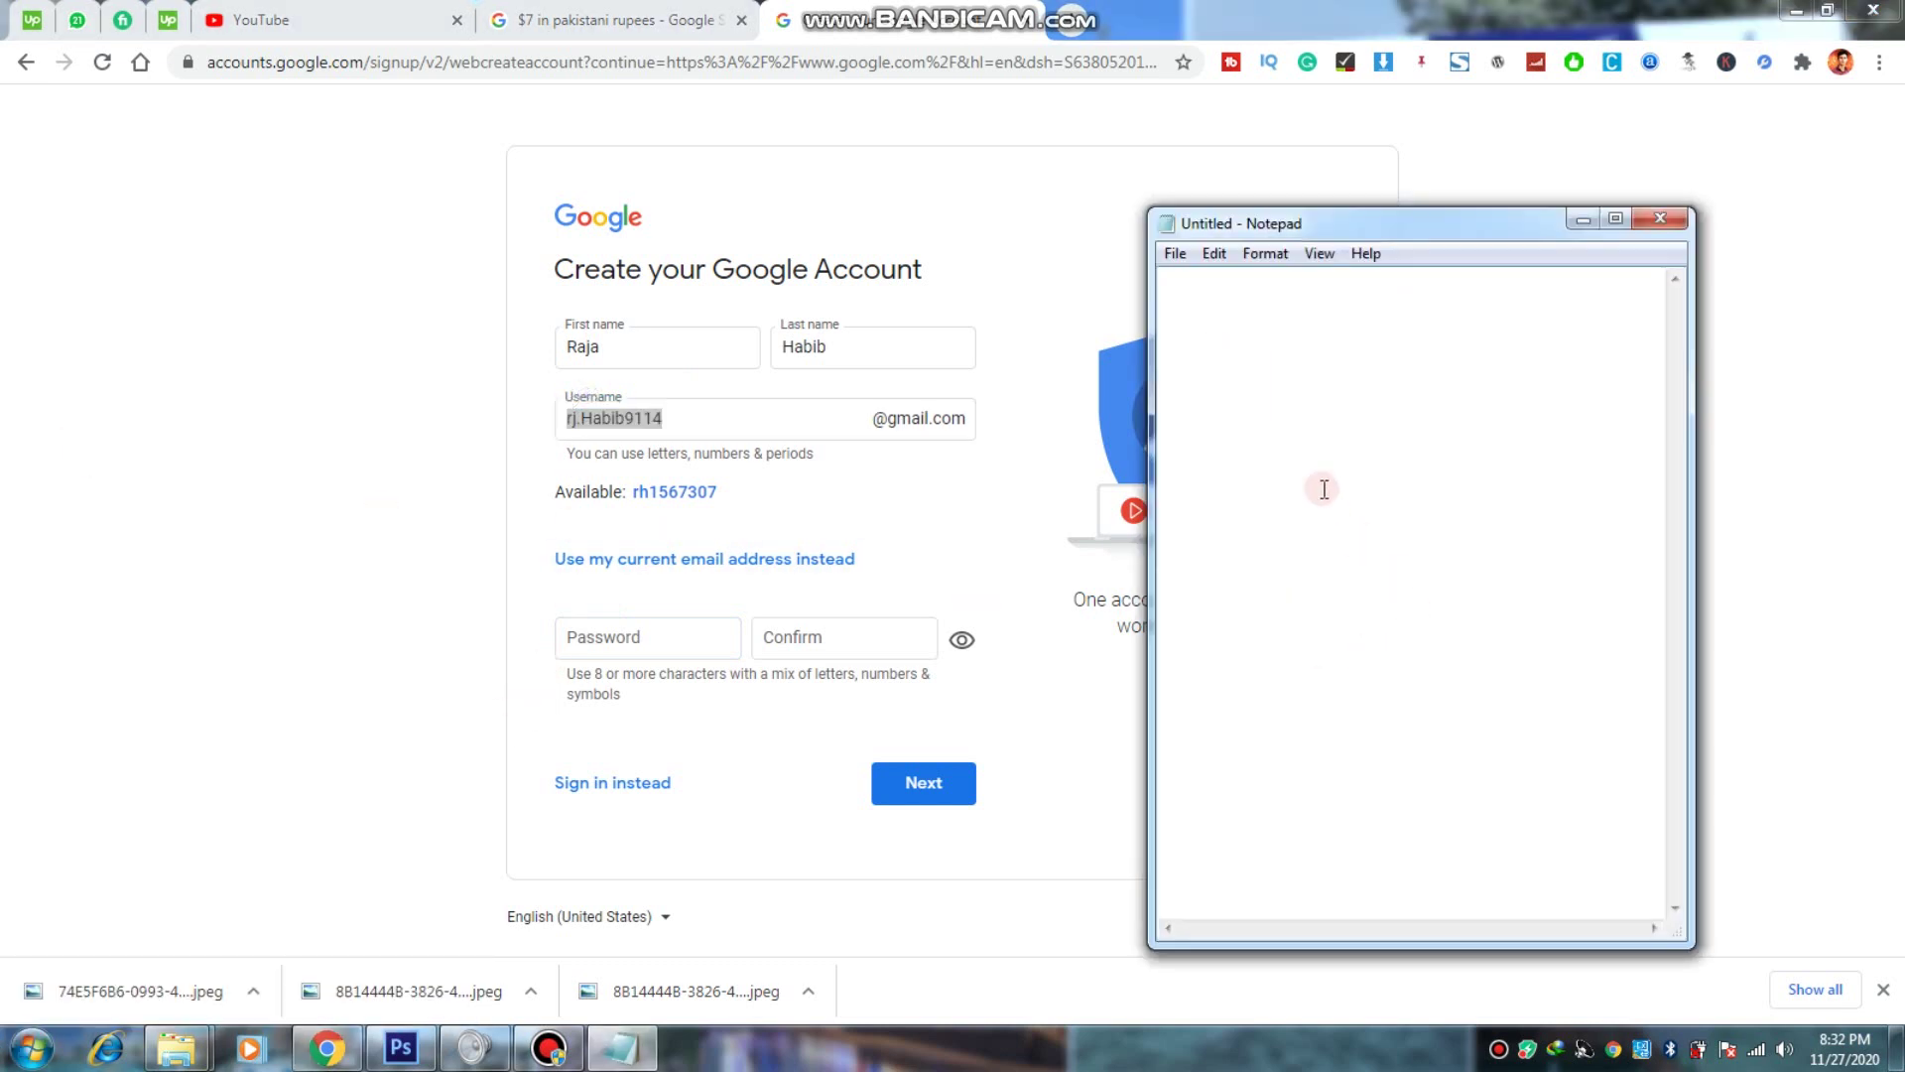
pyautogui.hotkey('ctrl', 'v')
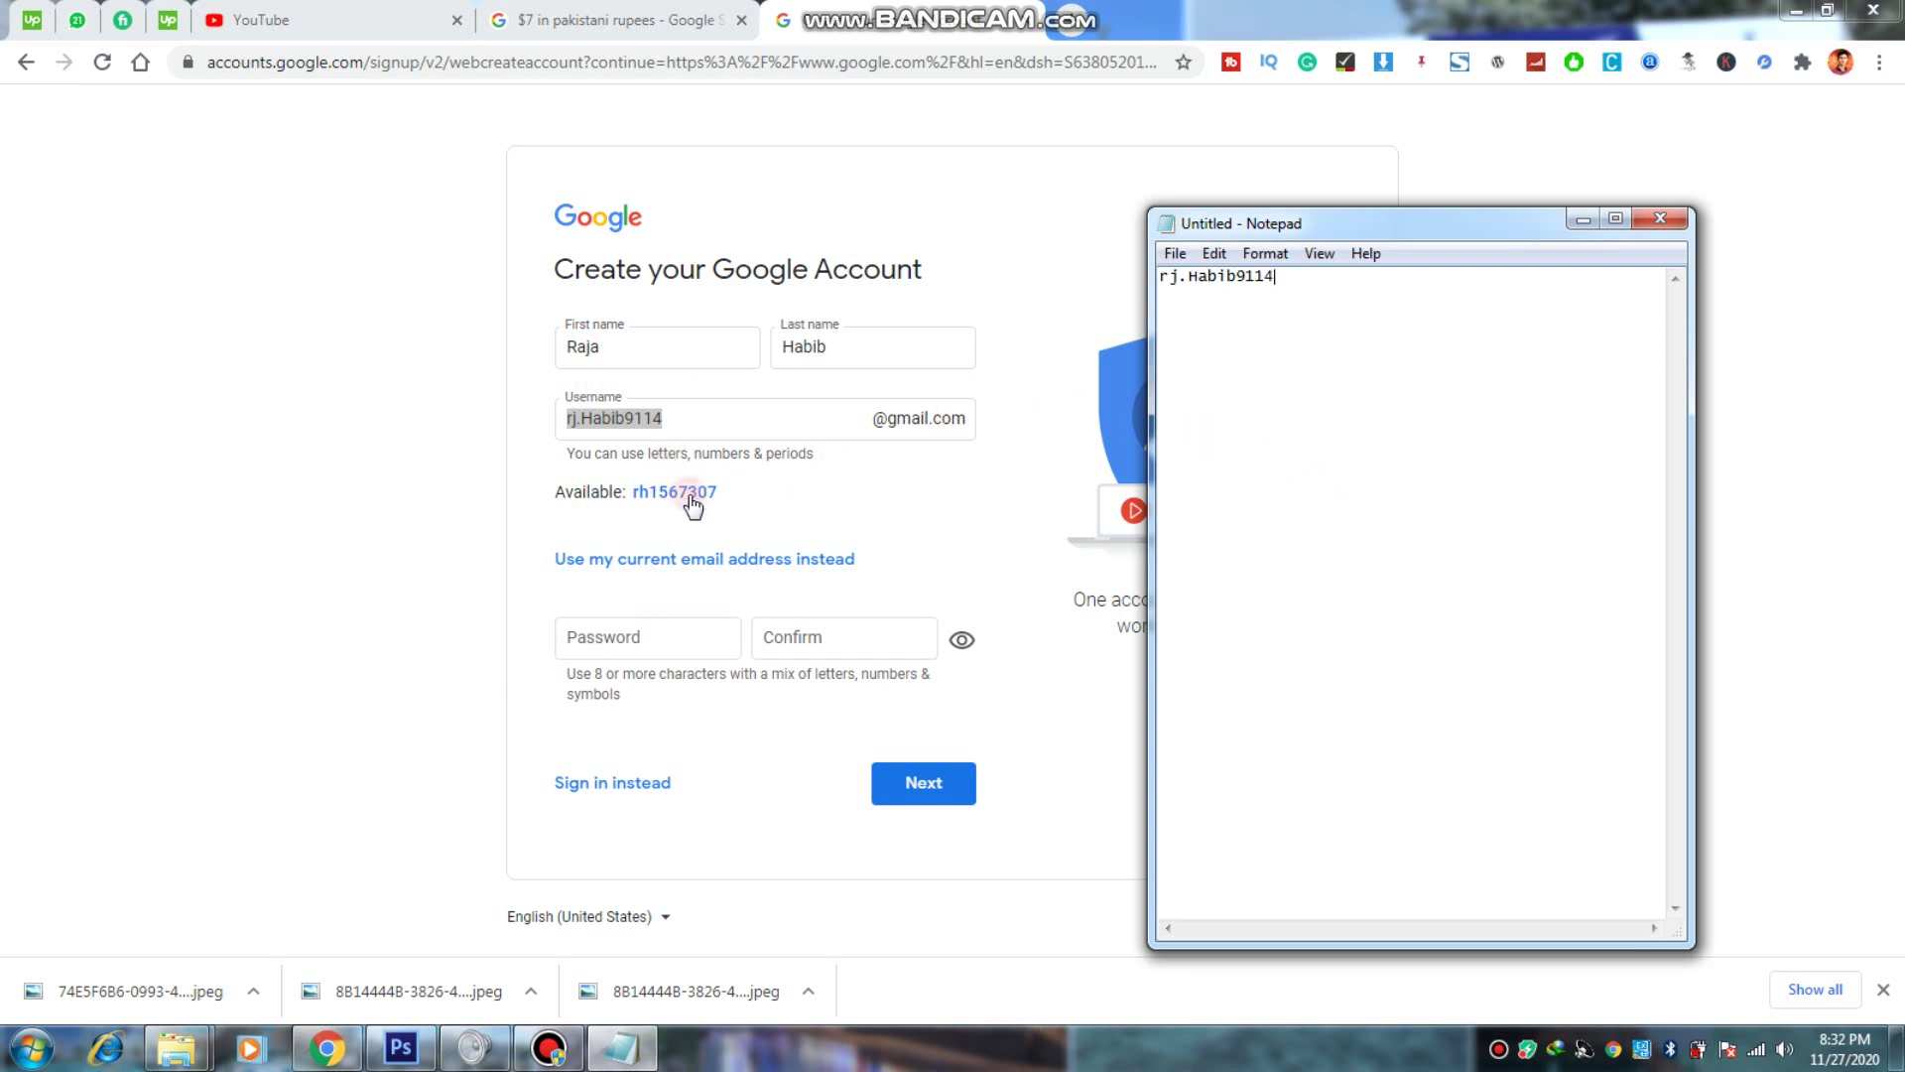
# Step: Return to the sign-up form's password field, then open a new browser tab
pyautogui.click(691, 521)
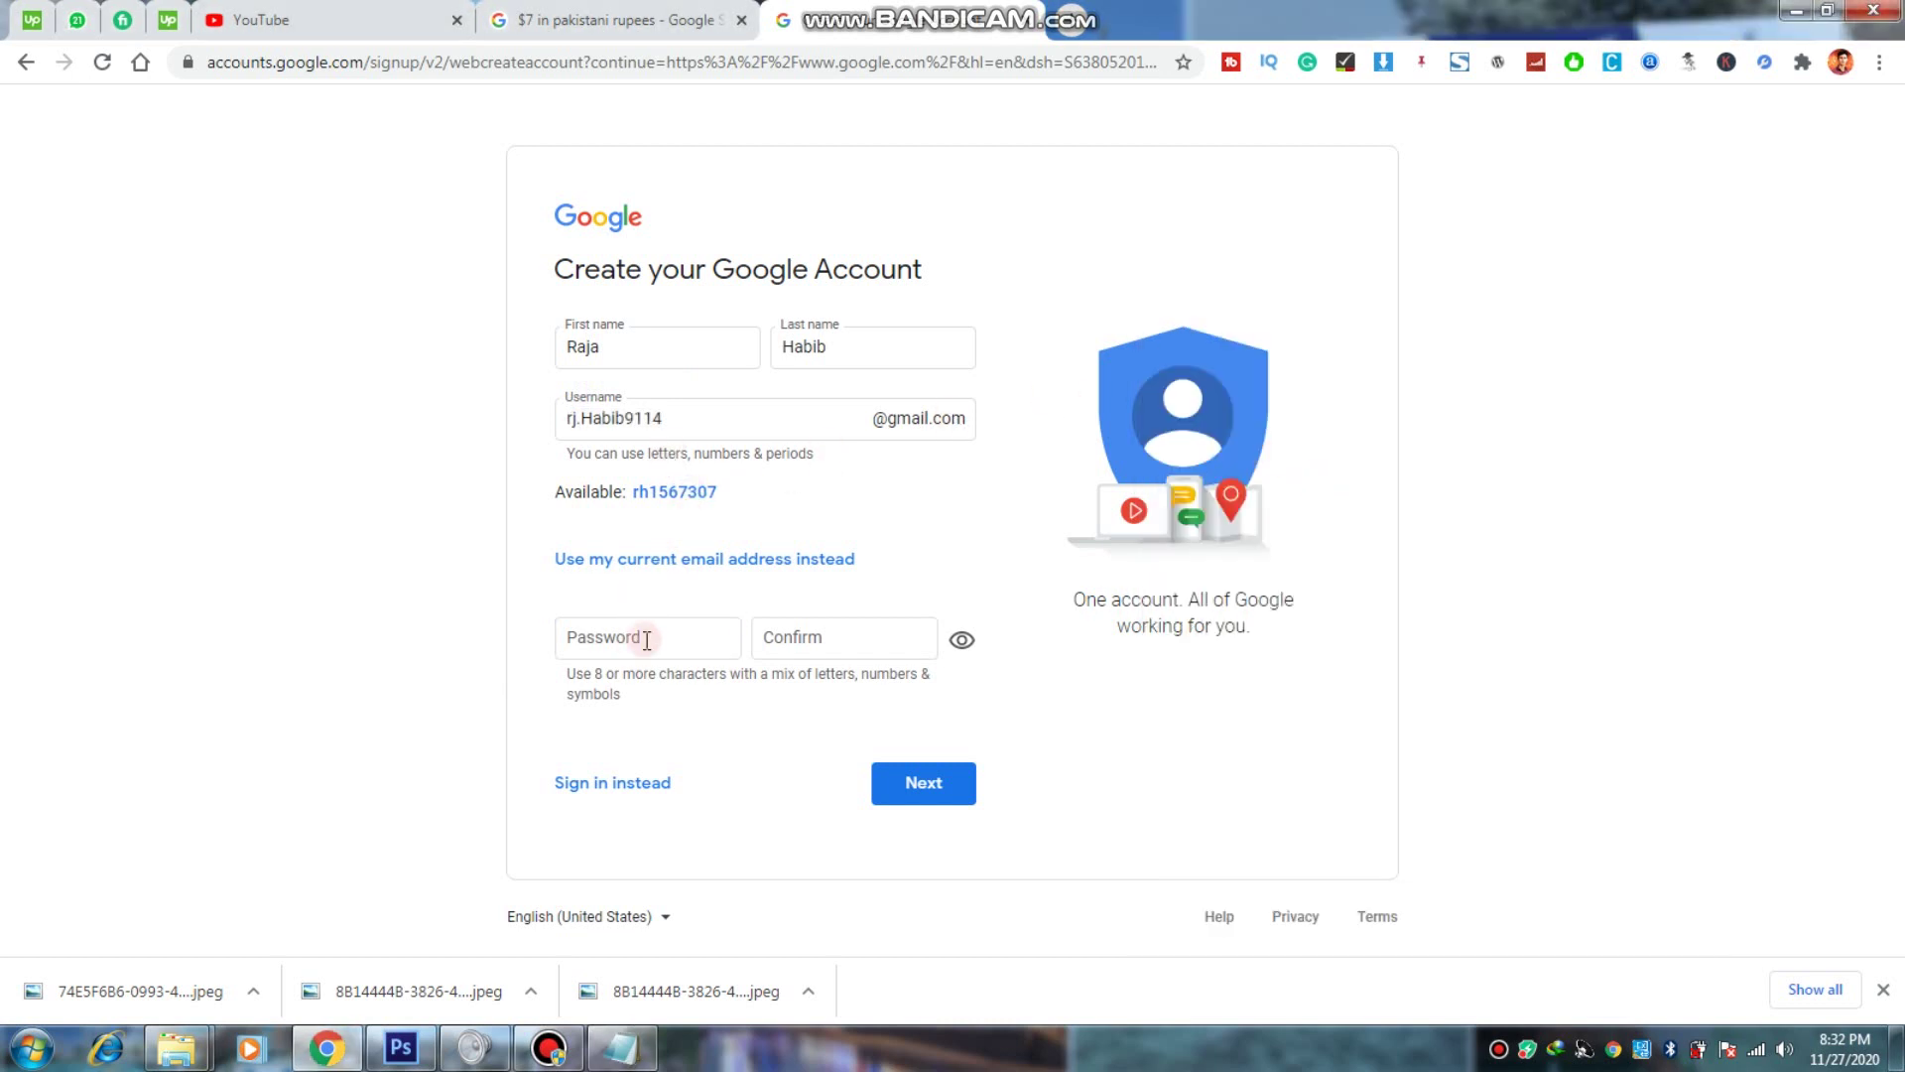
pyautogui.click(647, 640)
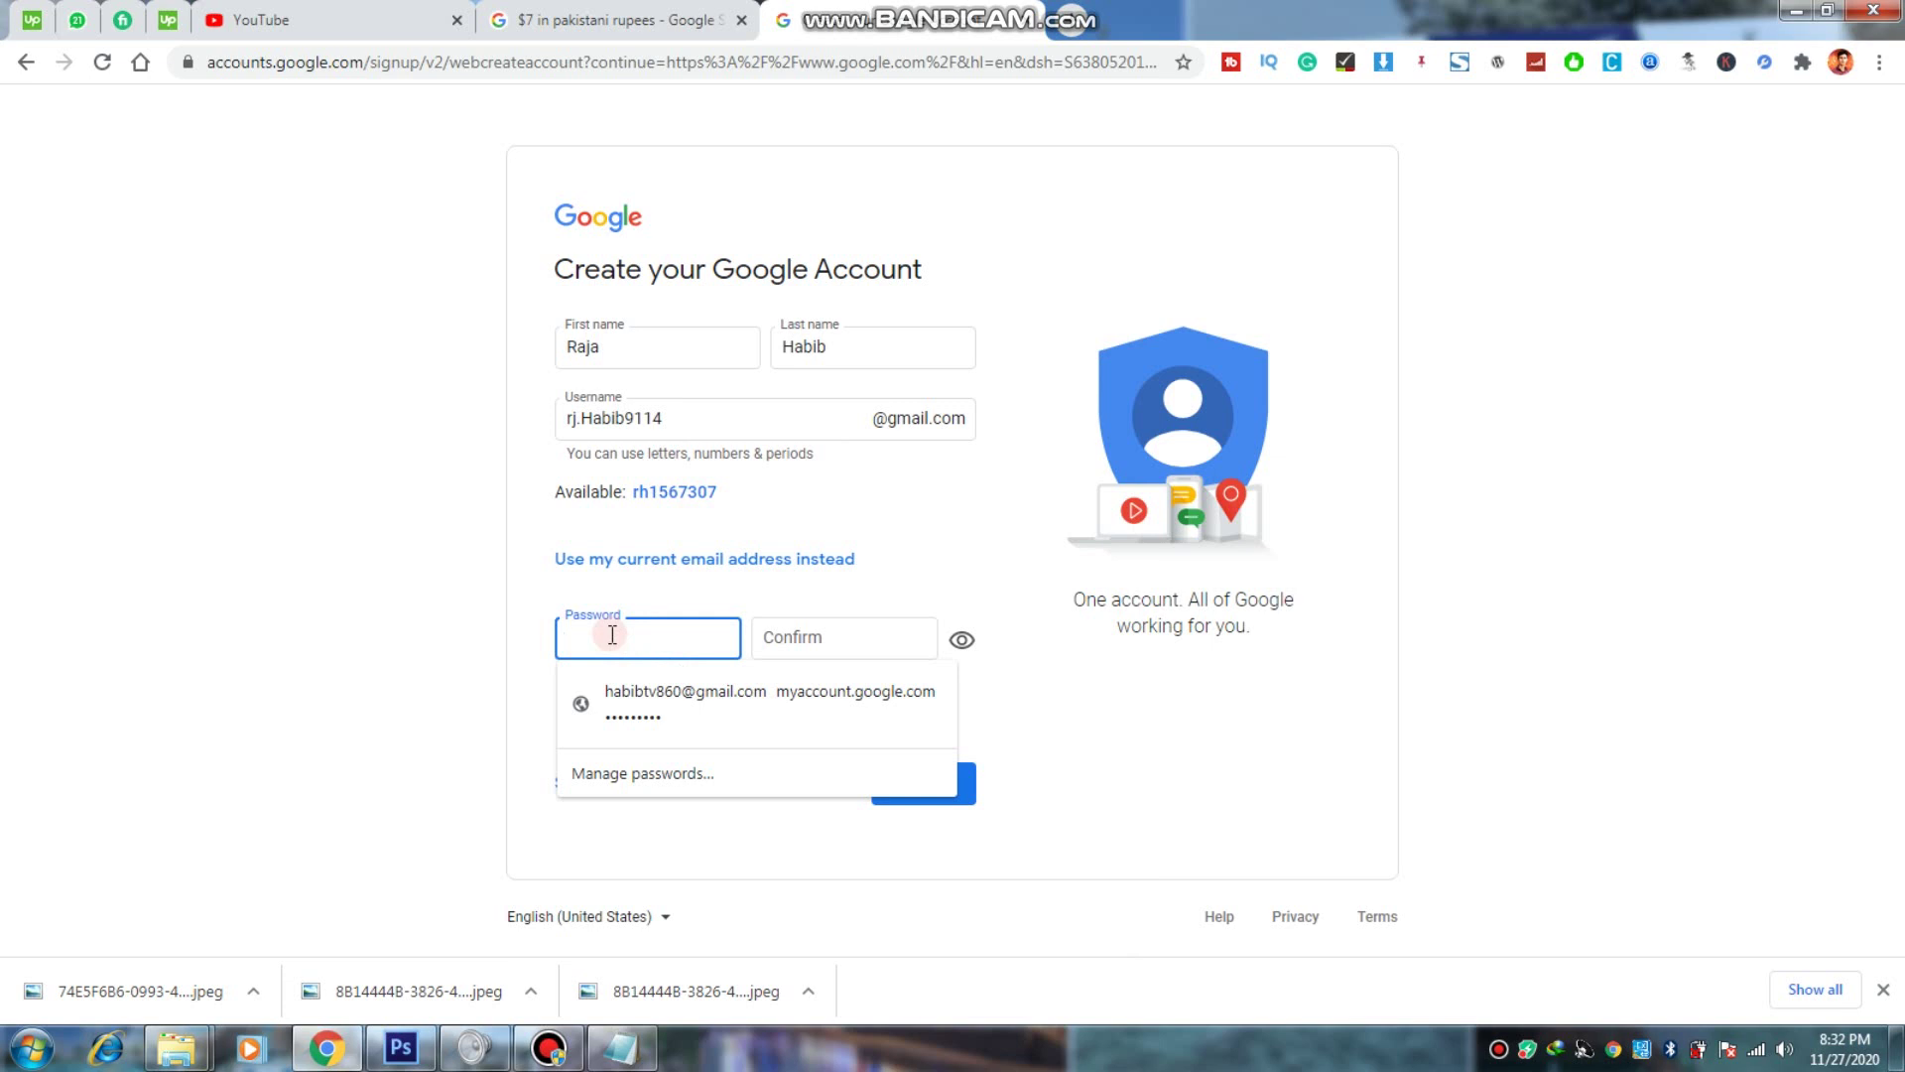
pyautogui.click(340, 584)
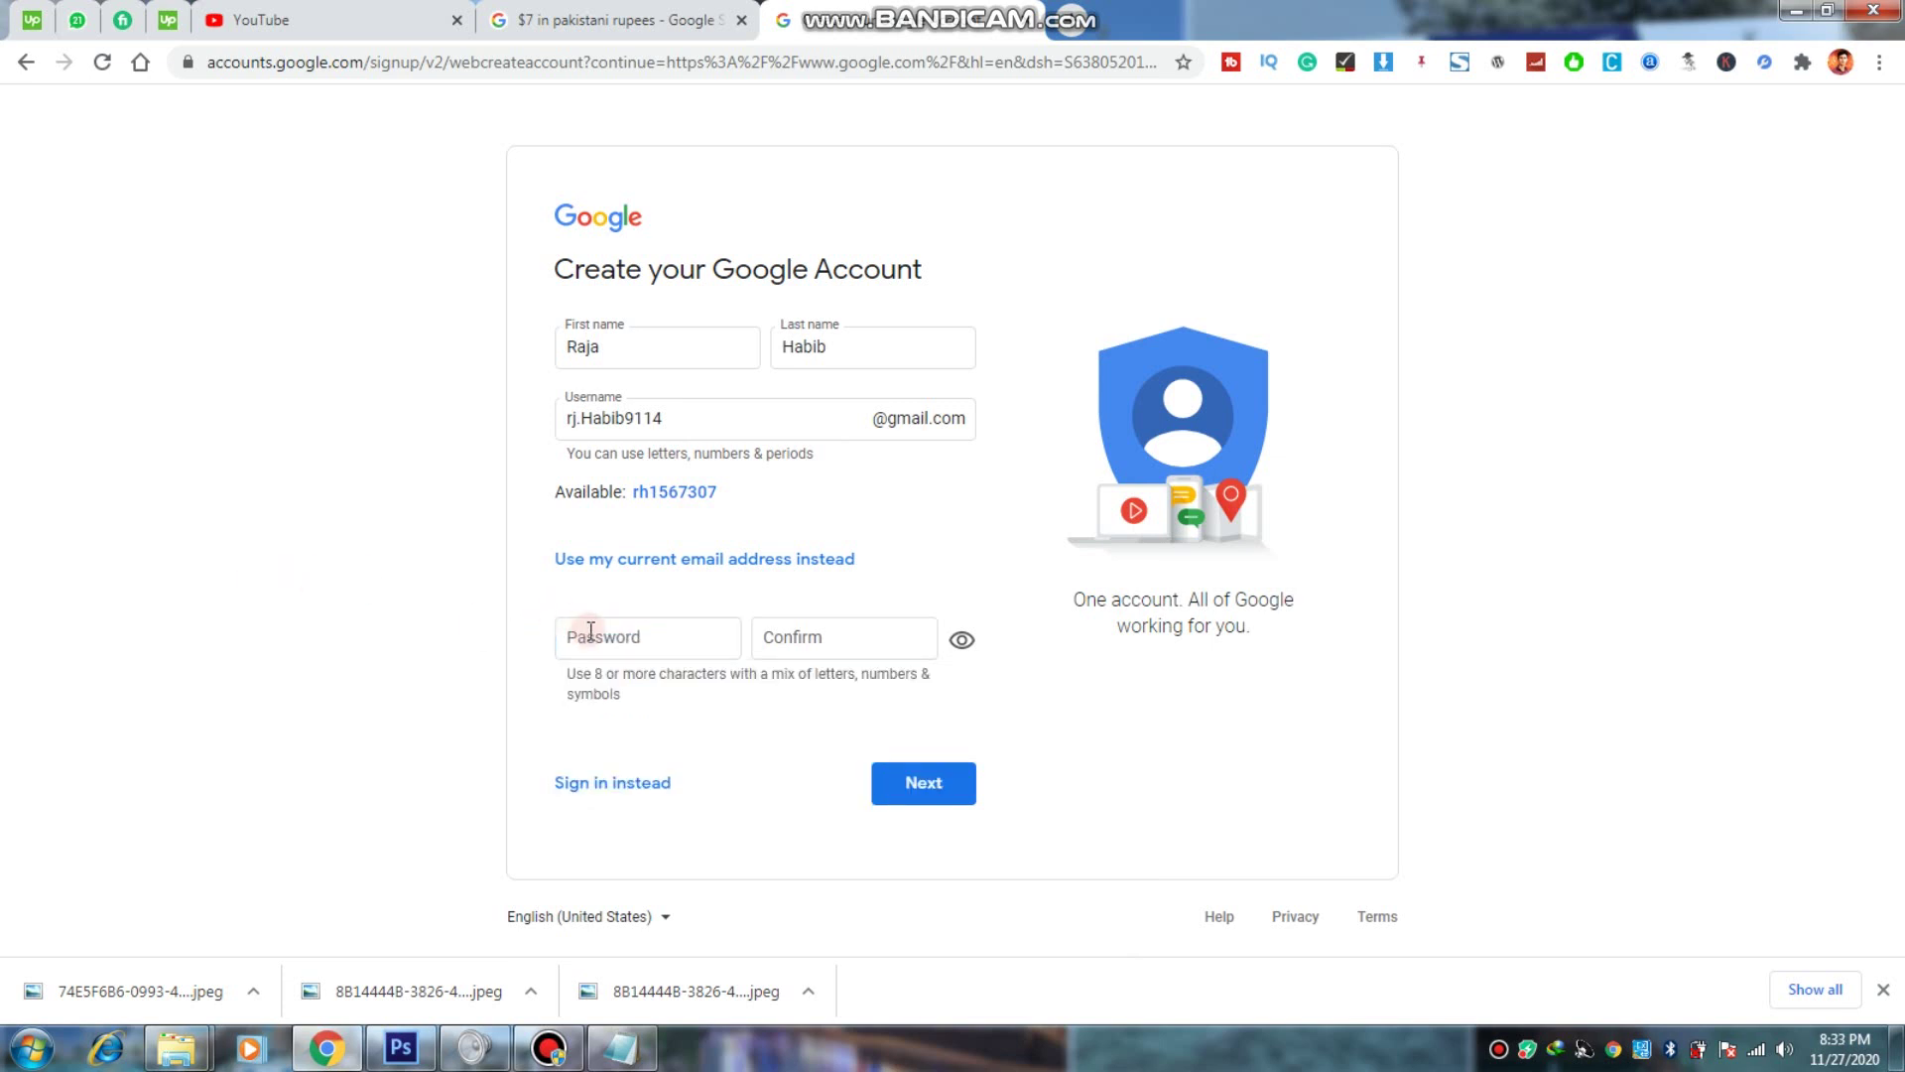
pyautogui.click(590, 632)
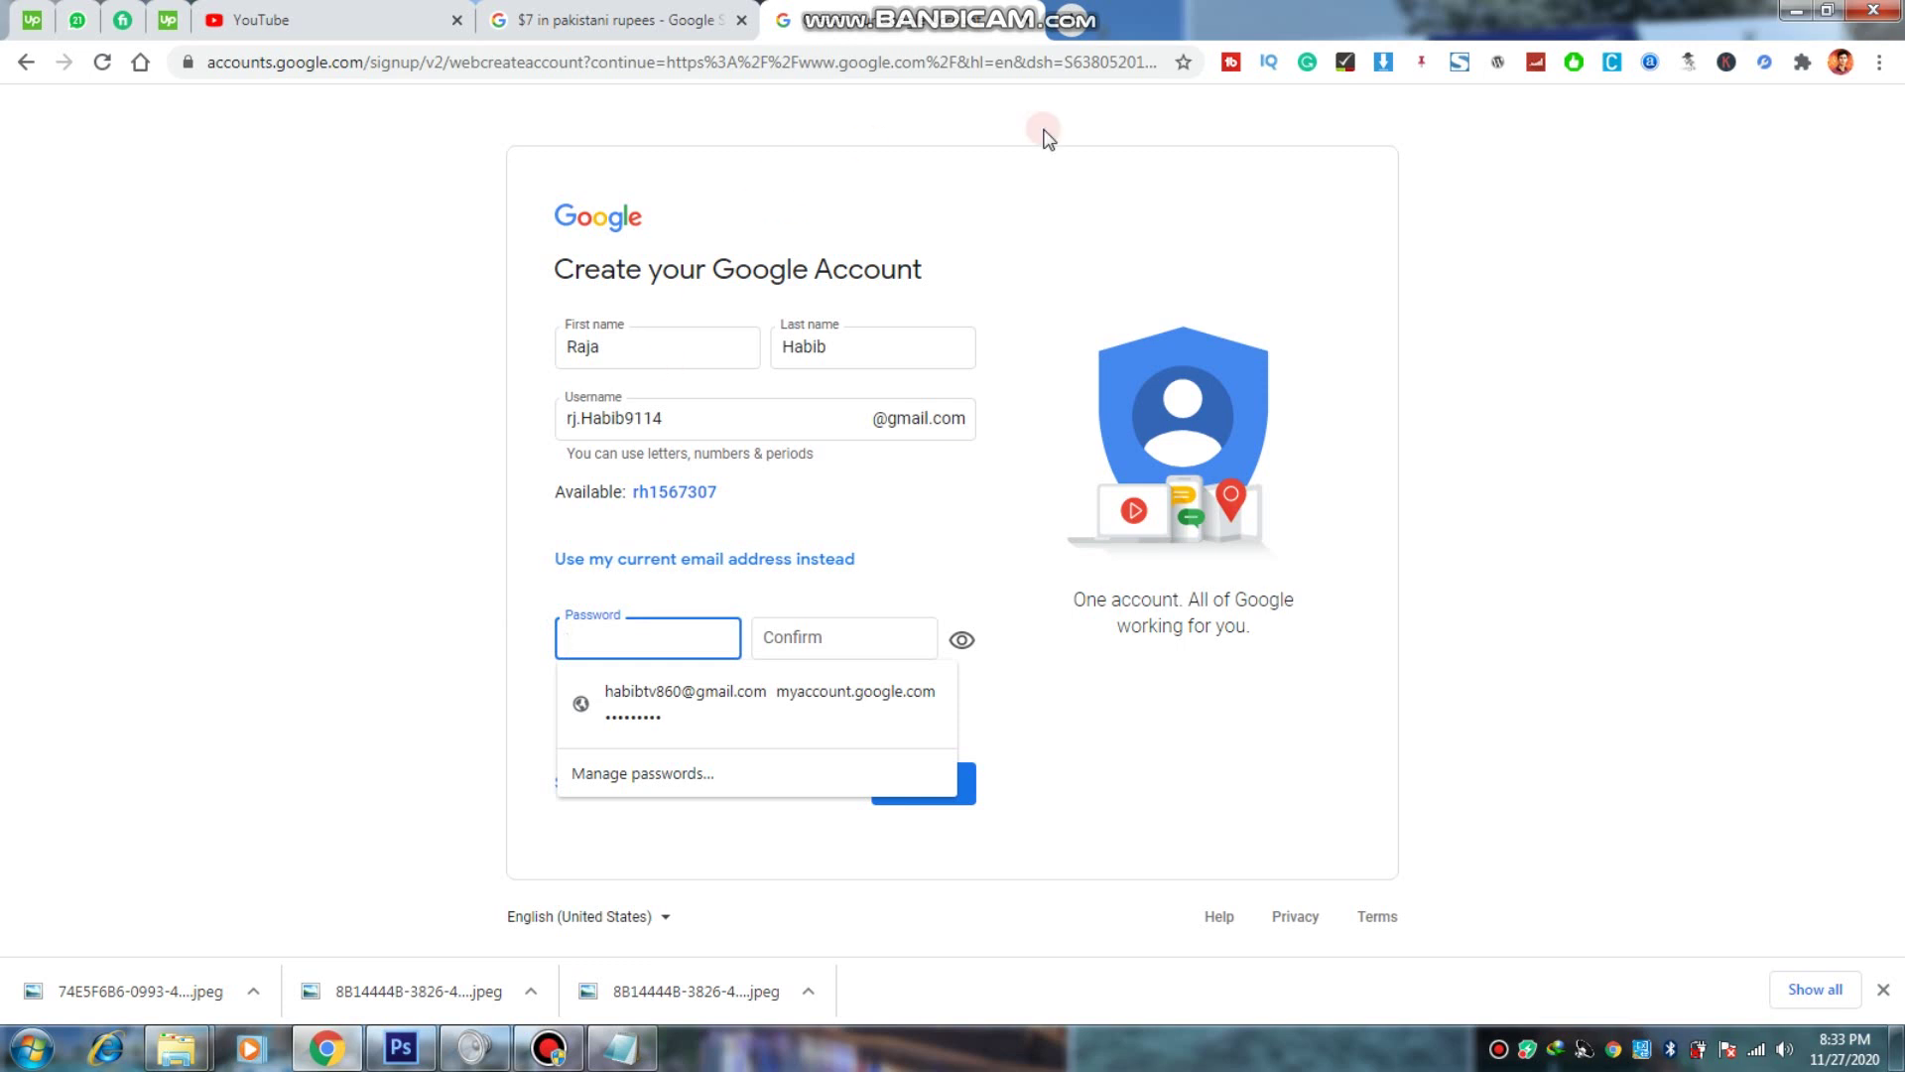
pyautogui.click(1072, 19)
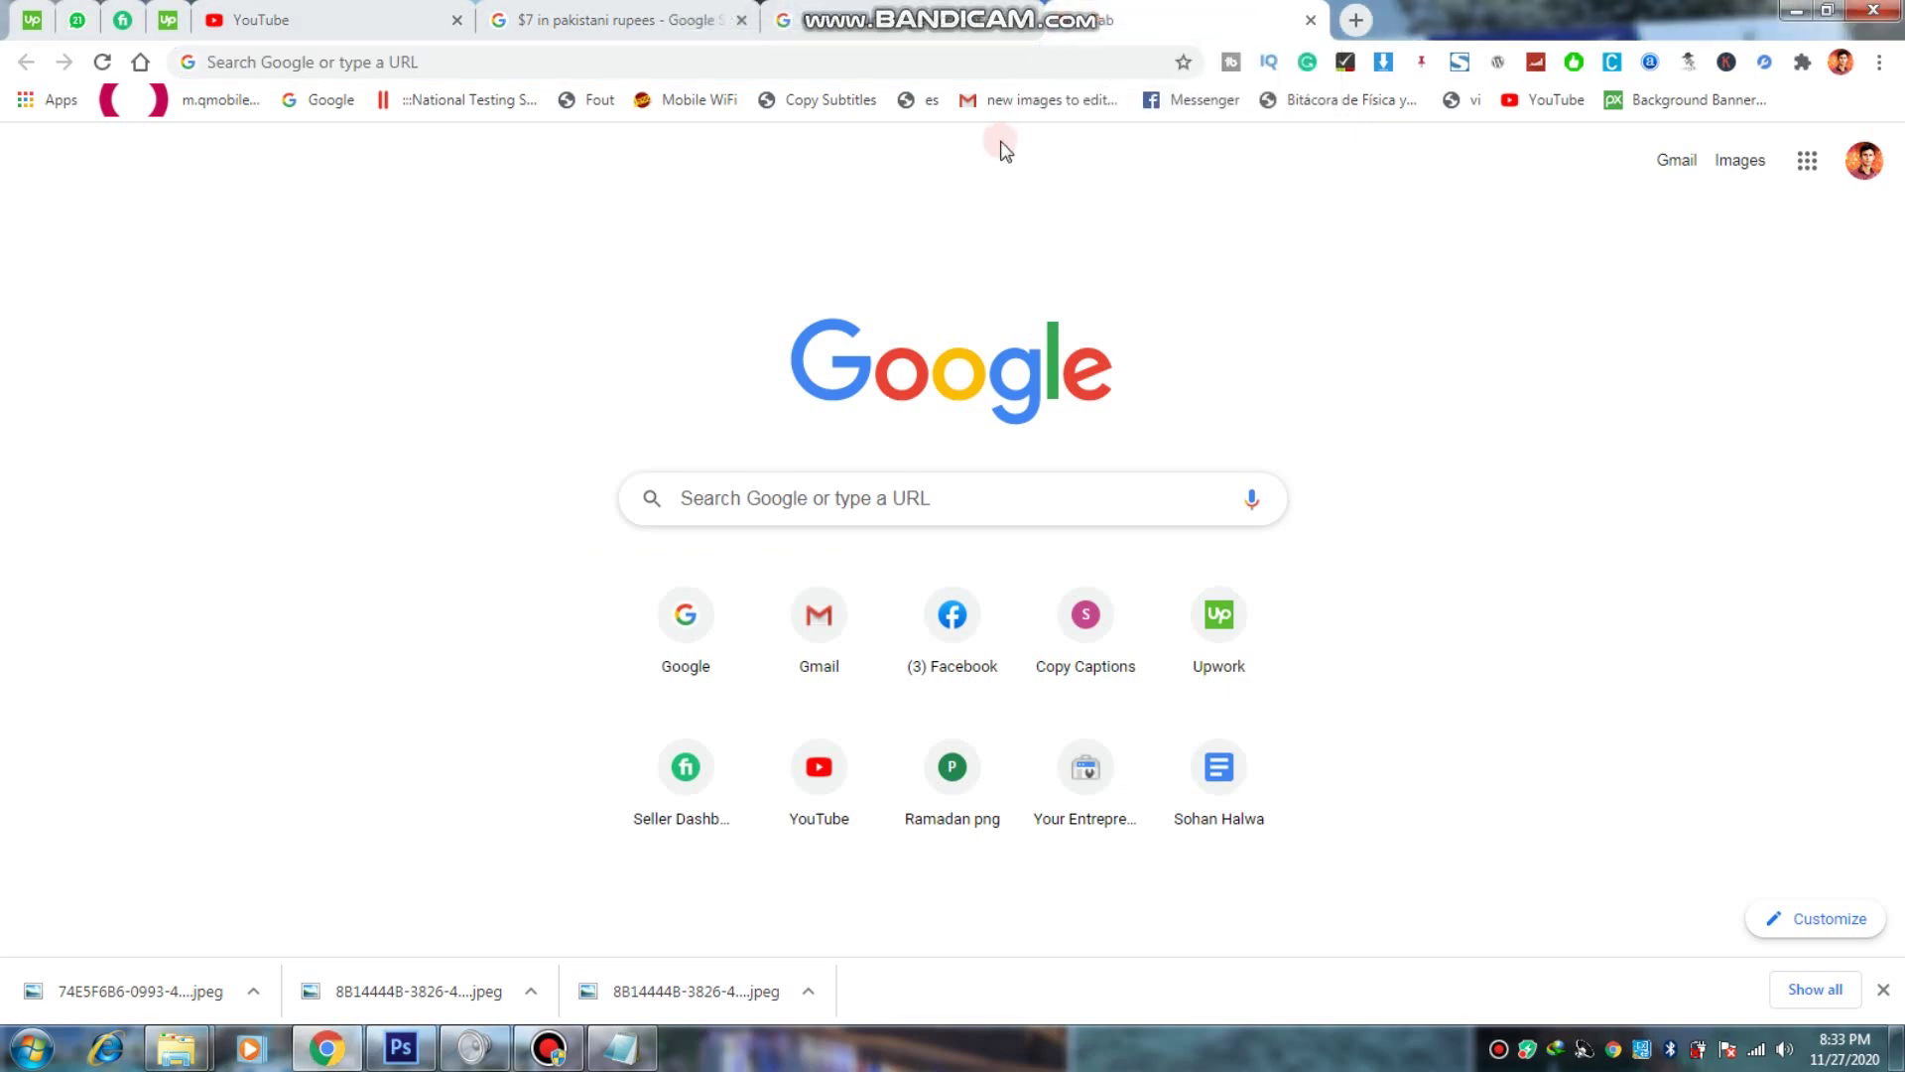
# Step: Search Google for 'password generator'
pyautogui.click(942, 61)
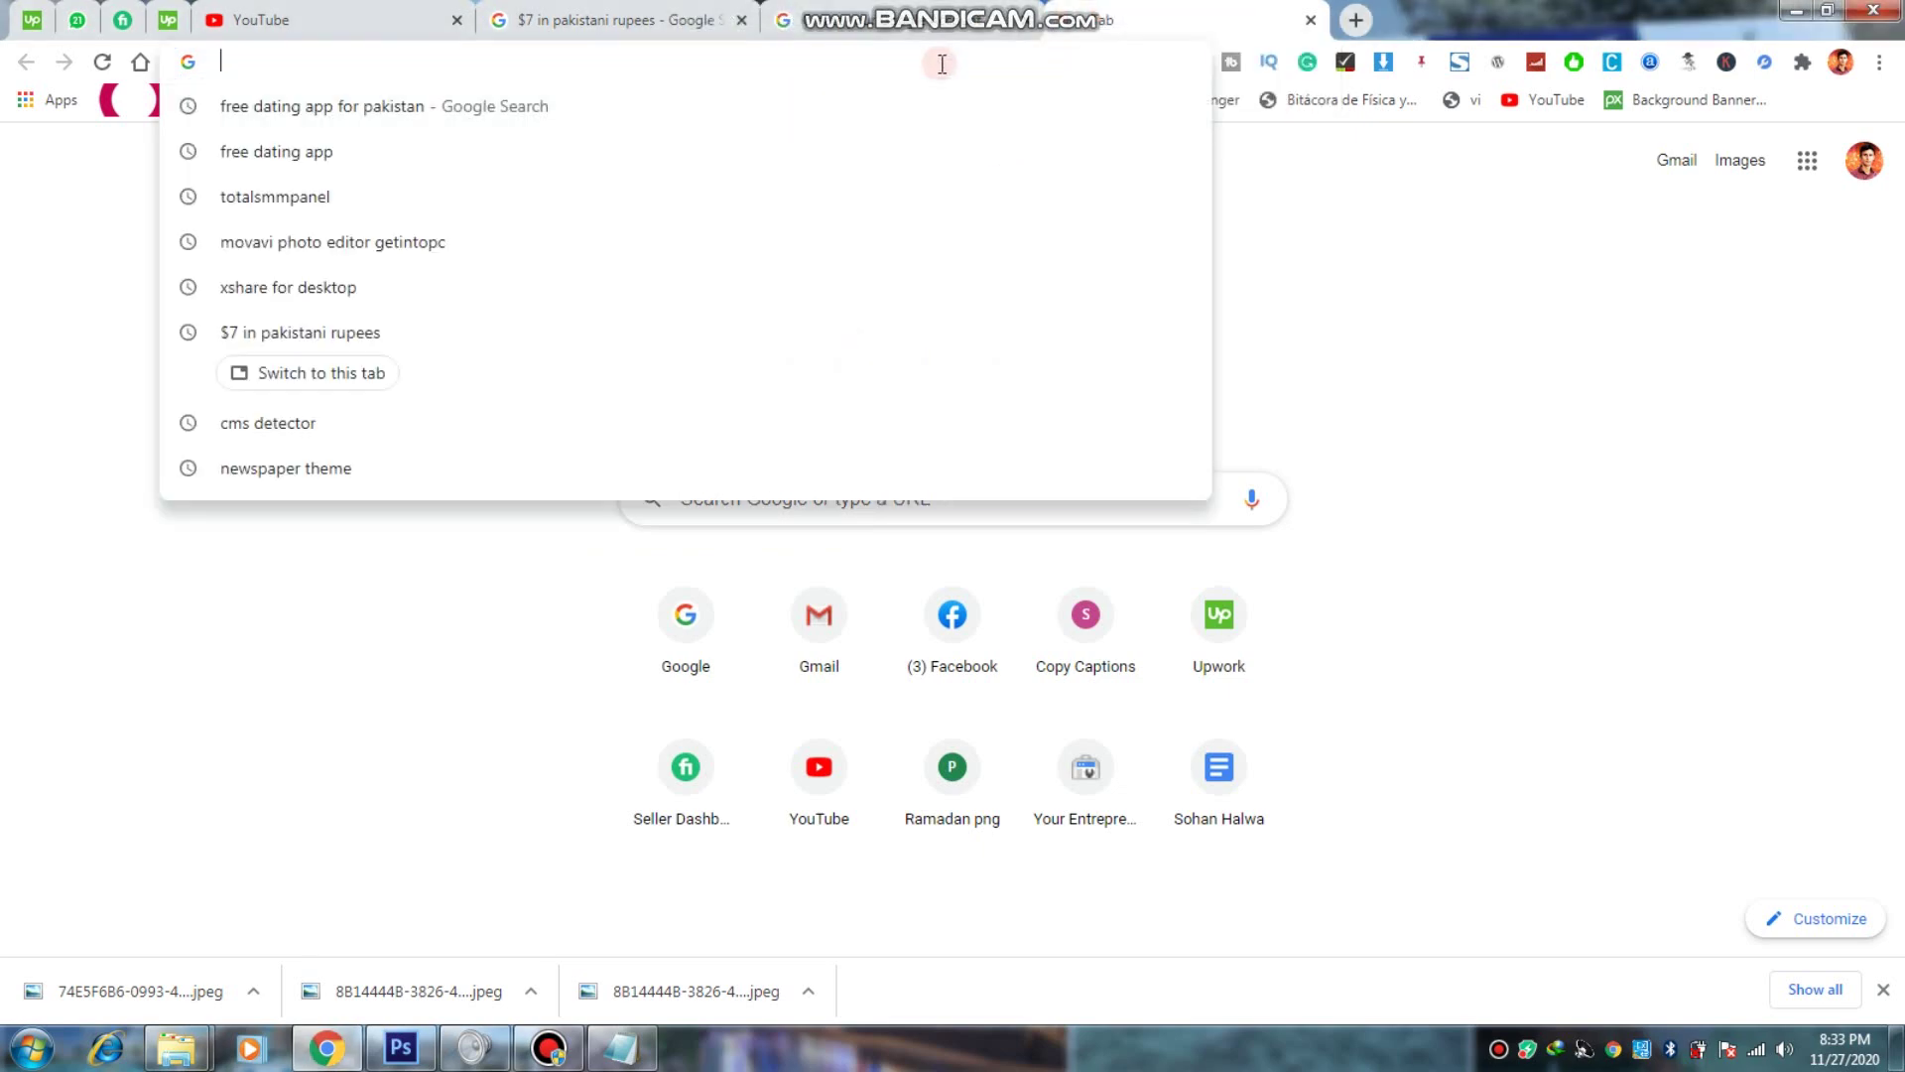
pyautogui.write('password')
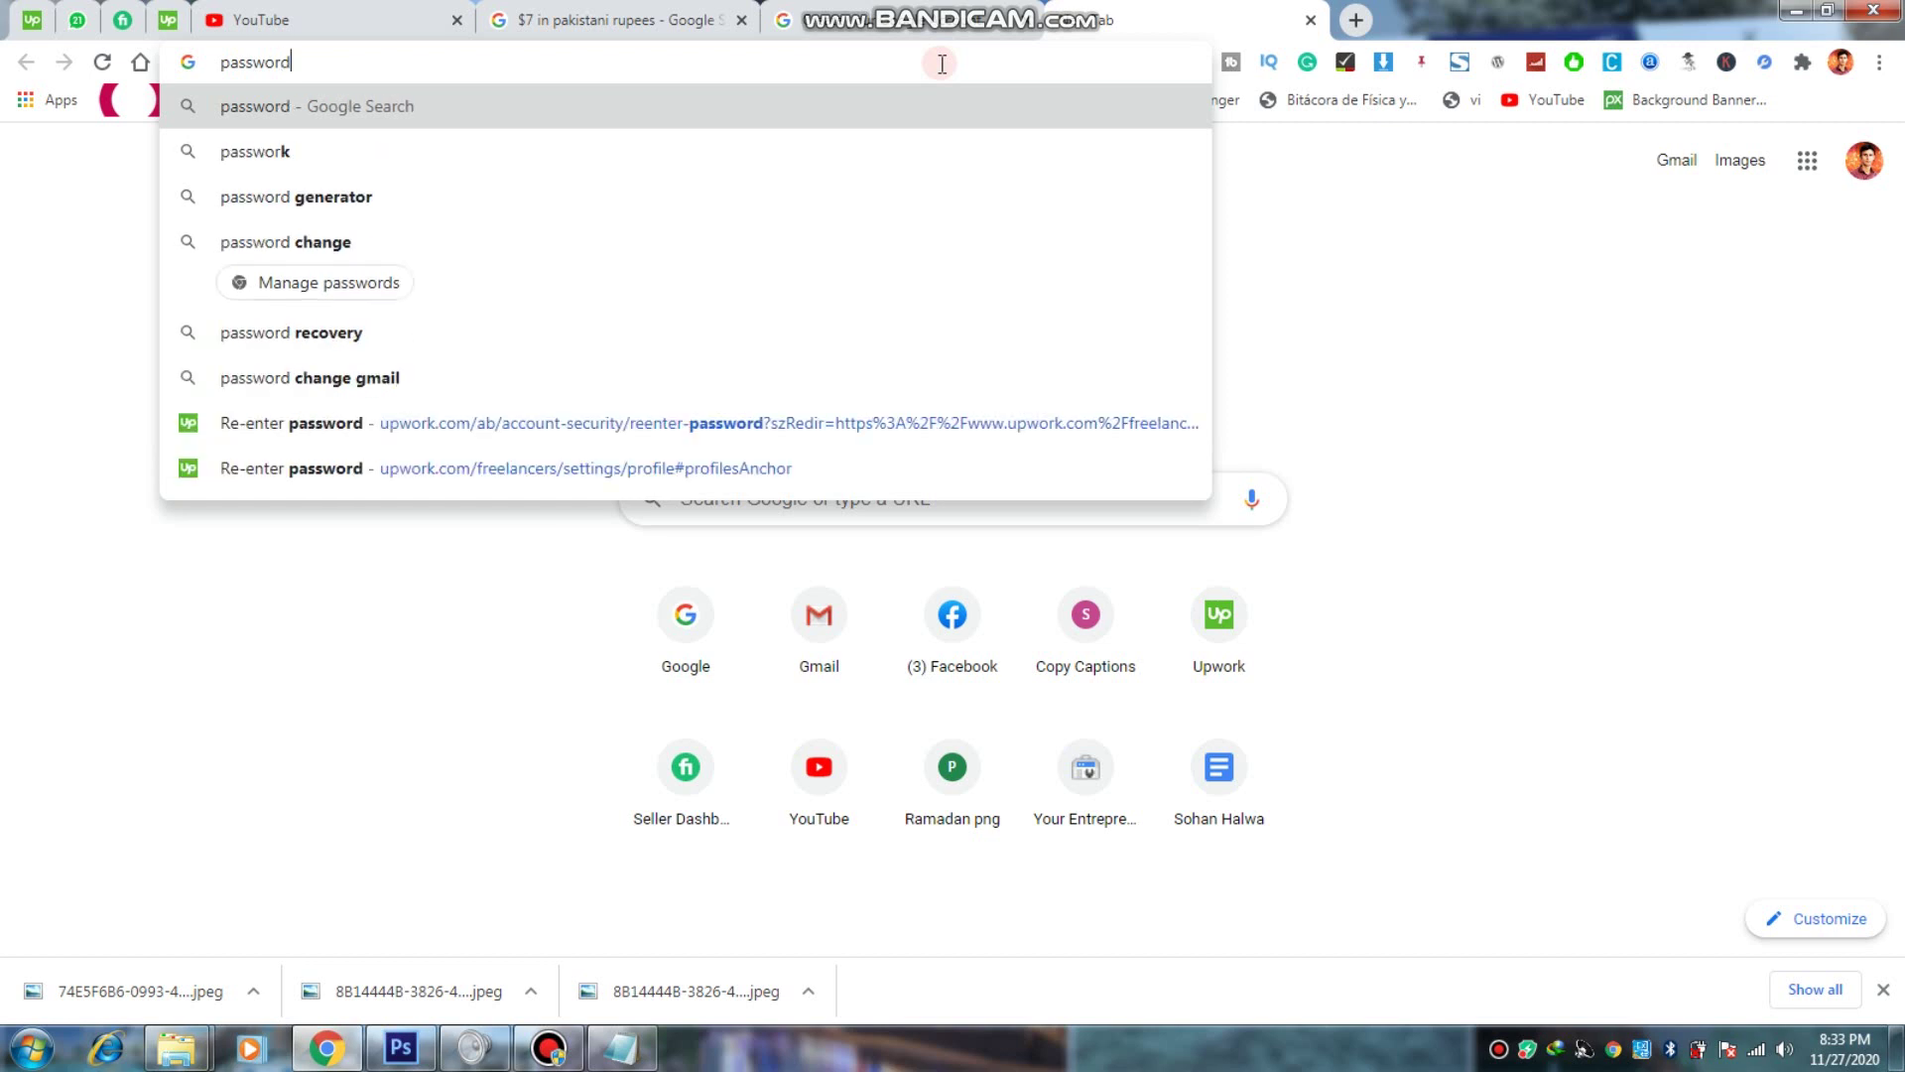
pyautogui.write(' gen')
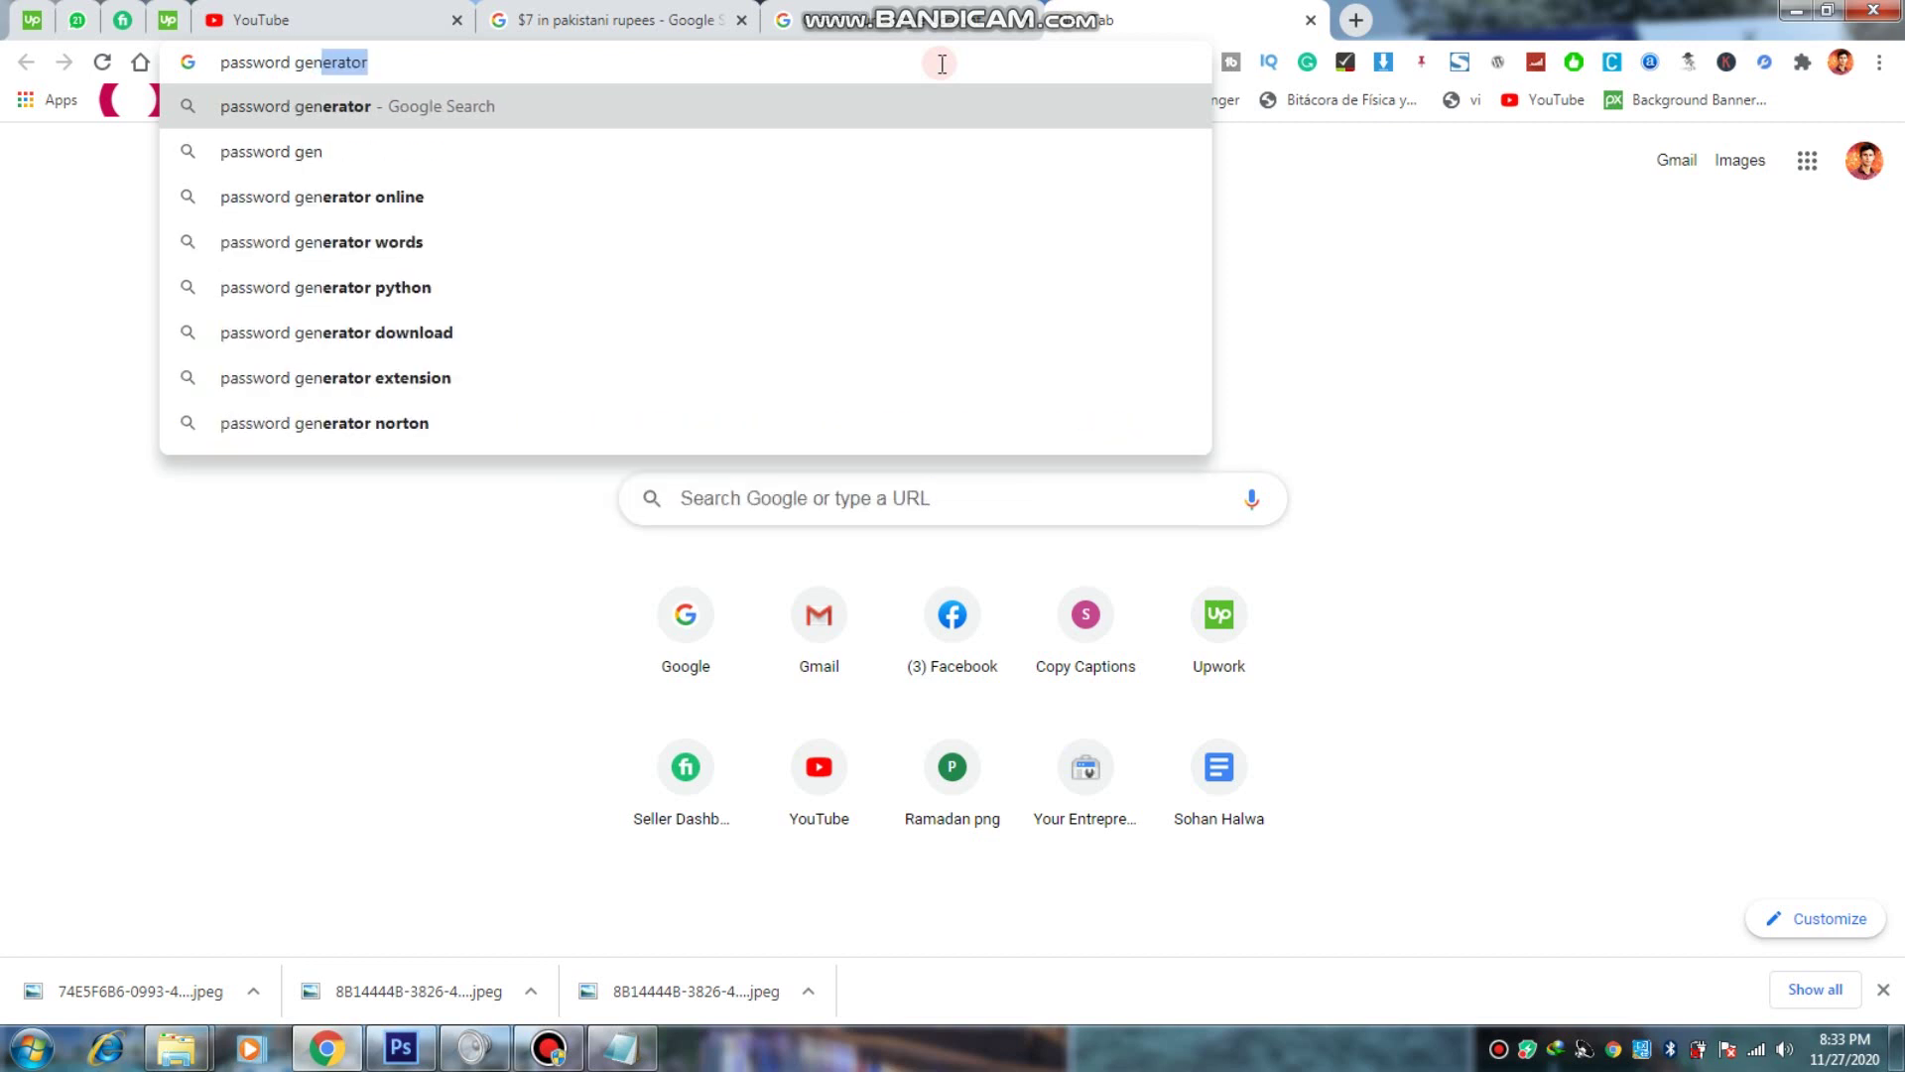
pyautogui.press('Return')
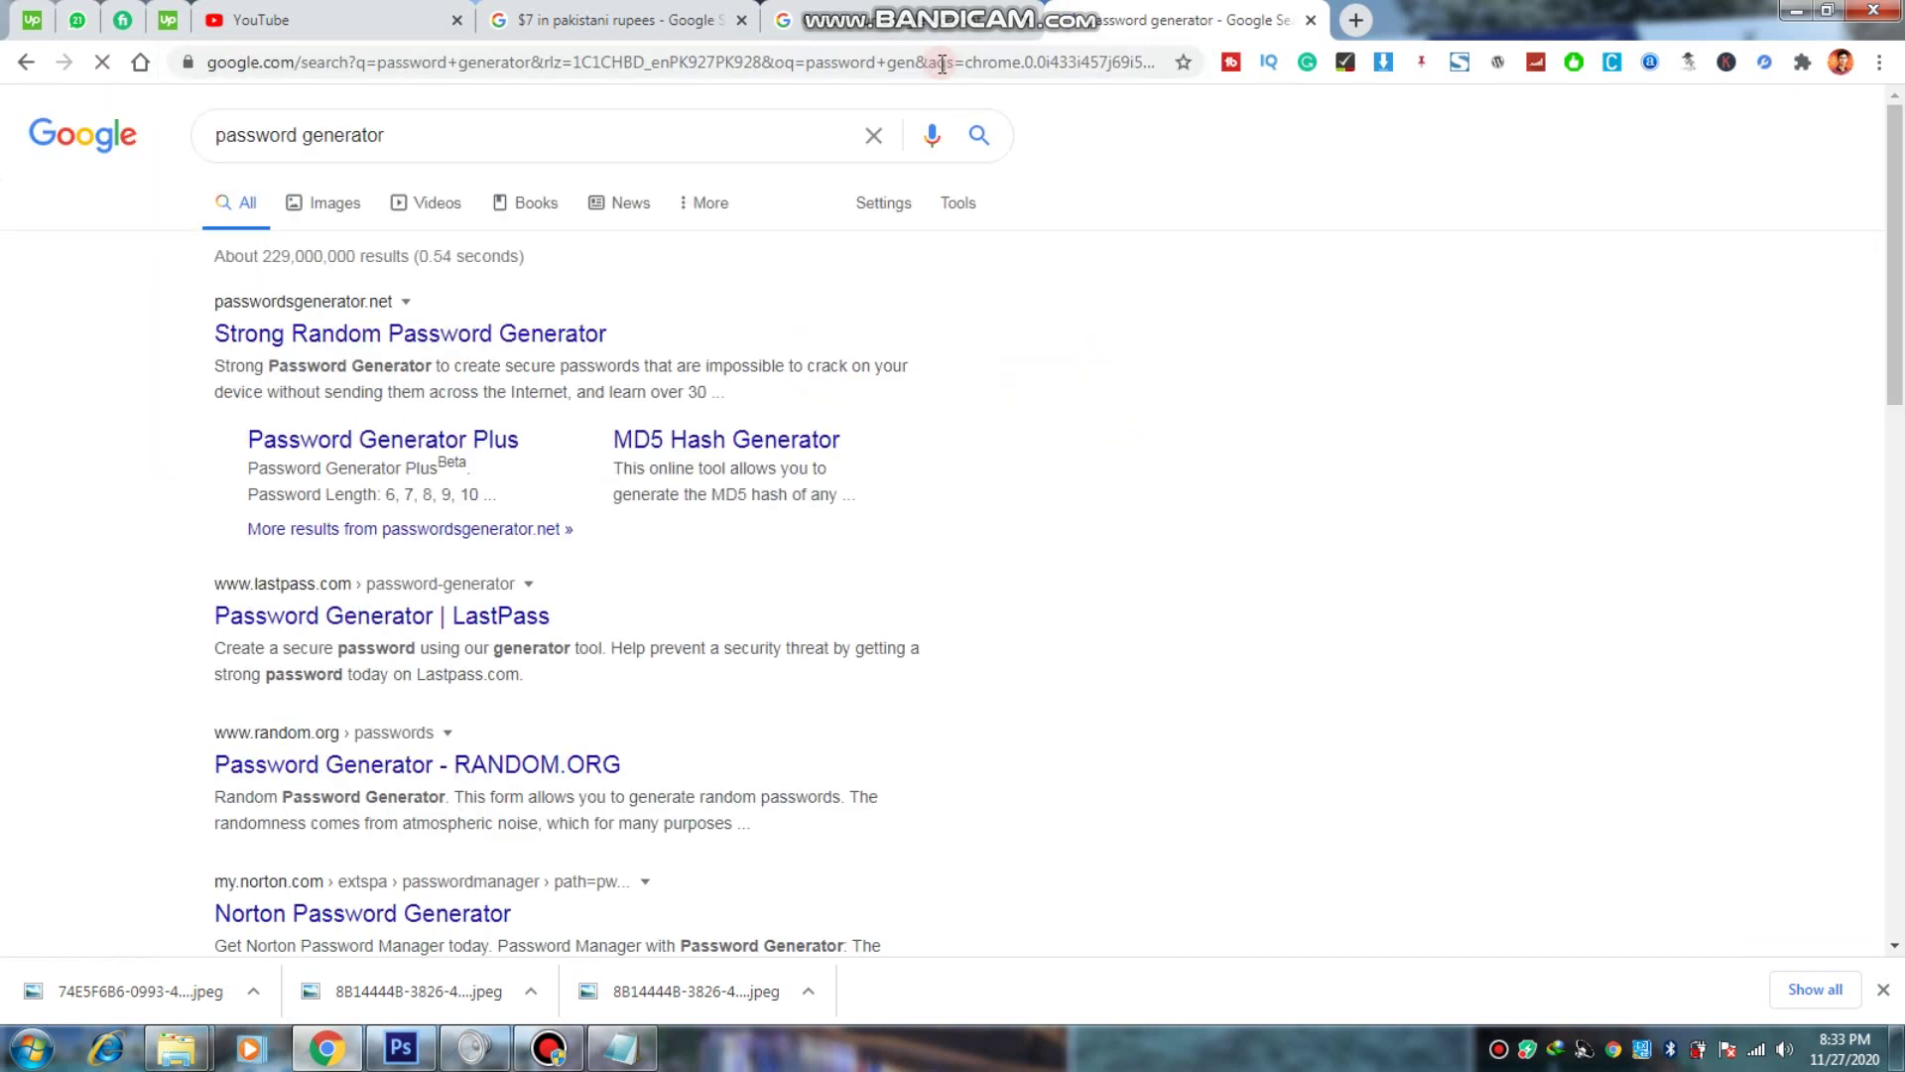
# Step: Open the passwordsgenerator.net and LastPass results in new tabs and check each one
pyautogui.rightClick(282, 341)
pyautogui.click(345, 365)
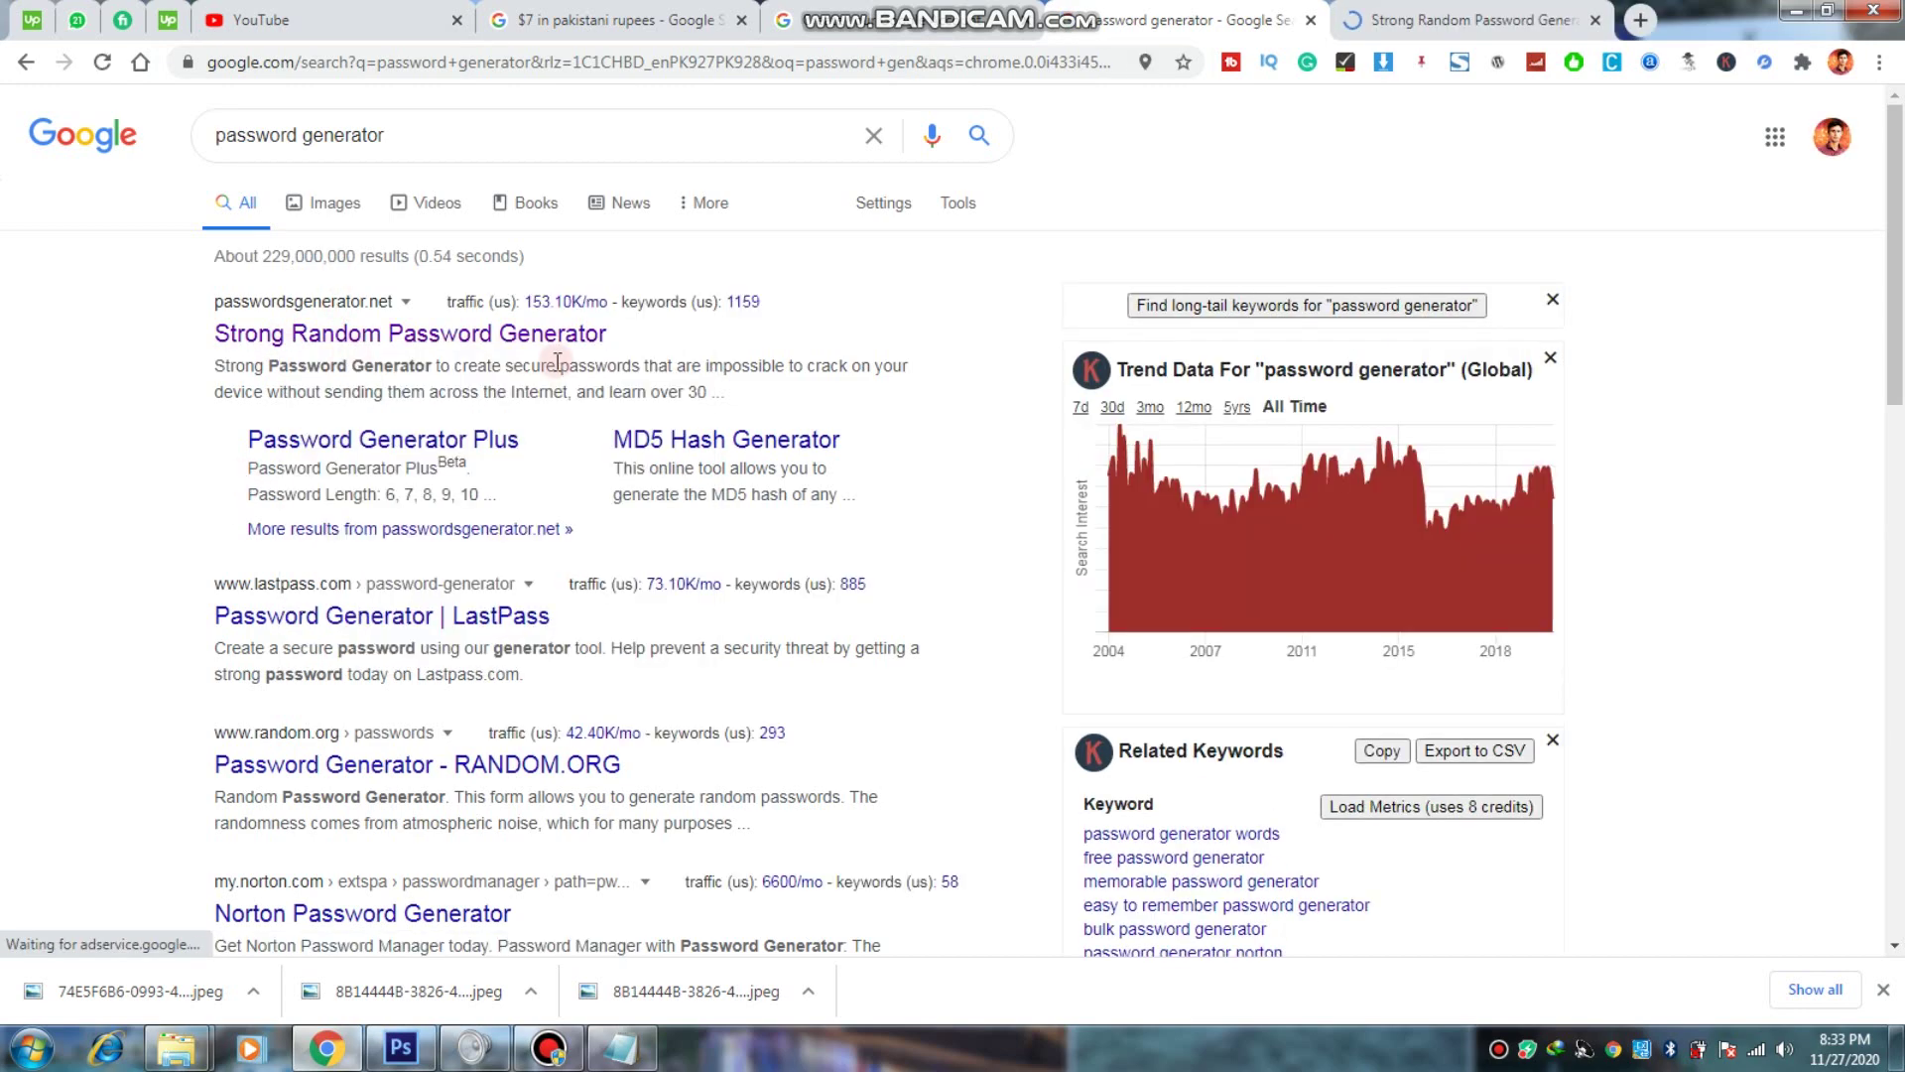
pyautogui.rightClick(280, 619)
pyautogui.click(359, 633)
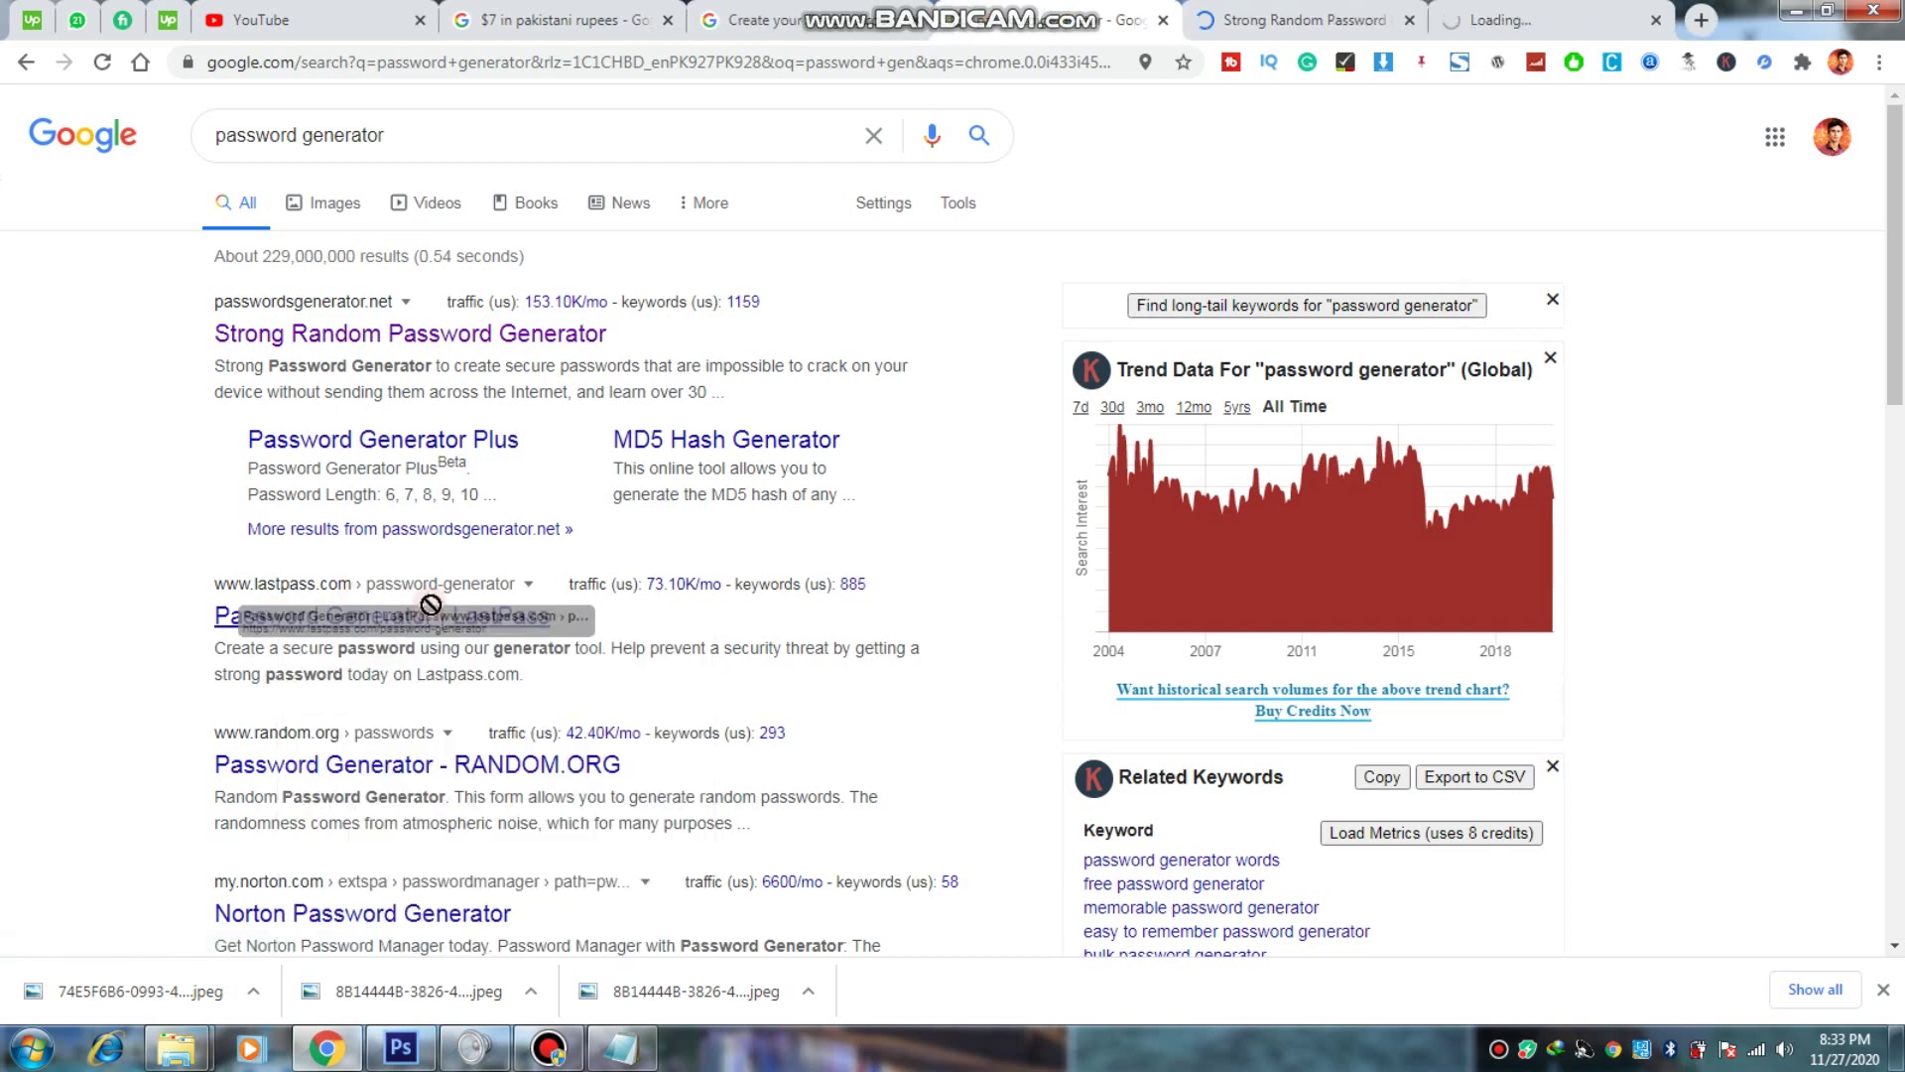
pyautogui.click(1483, 22)
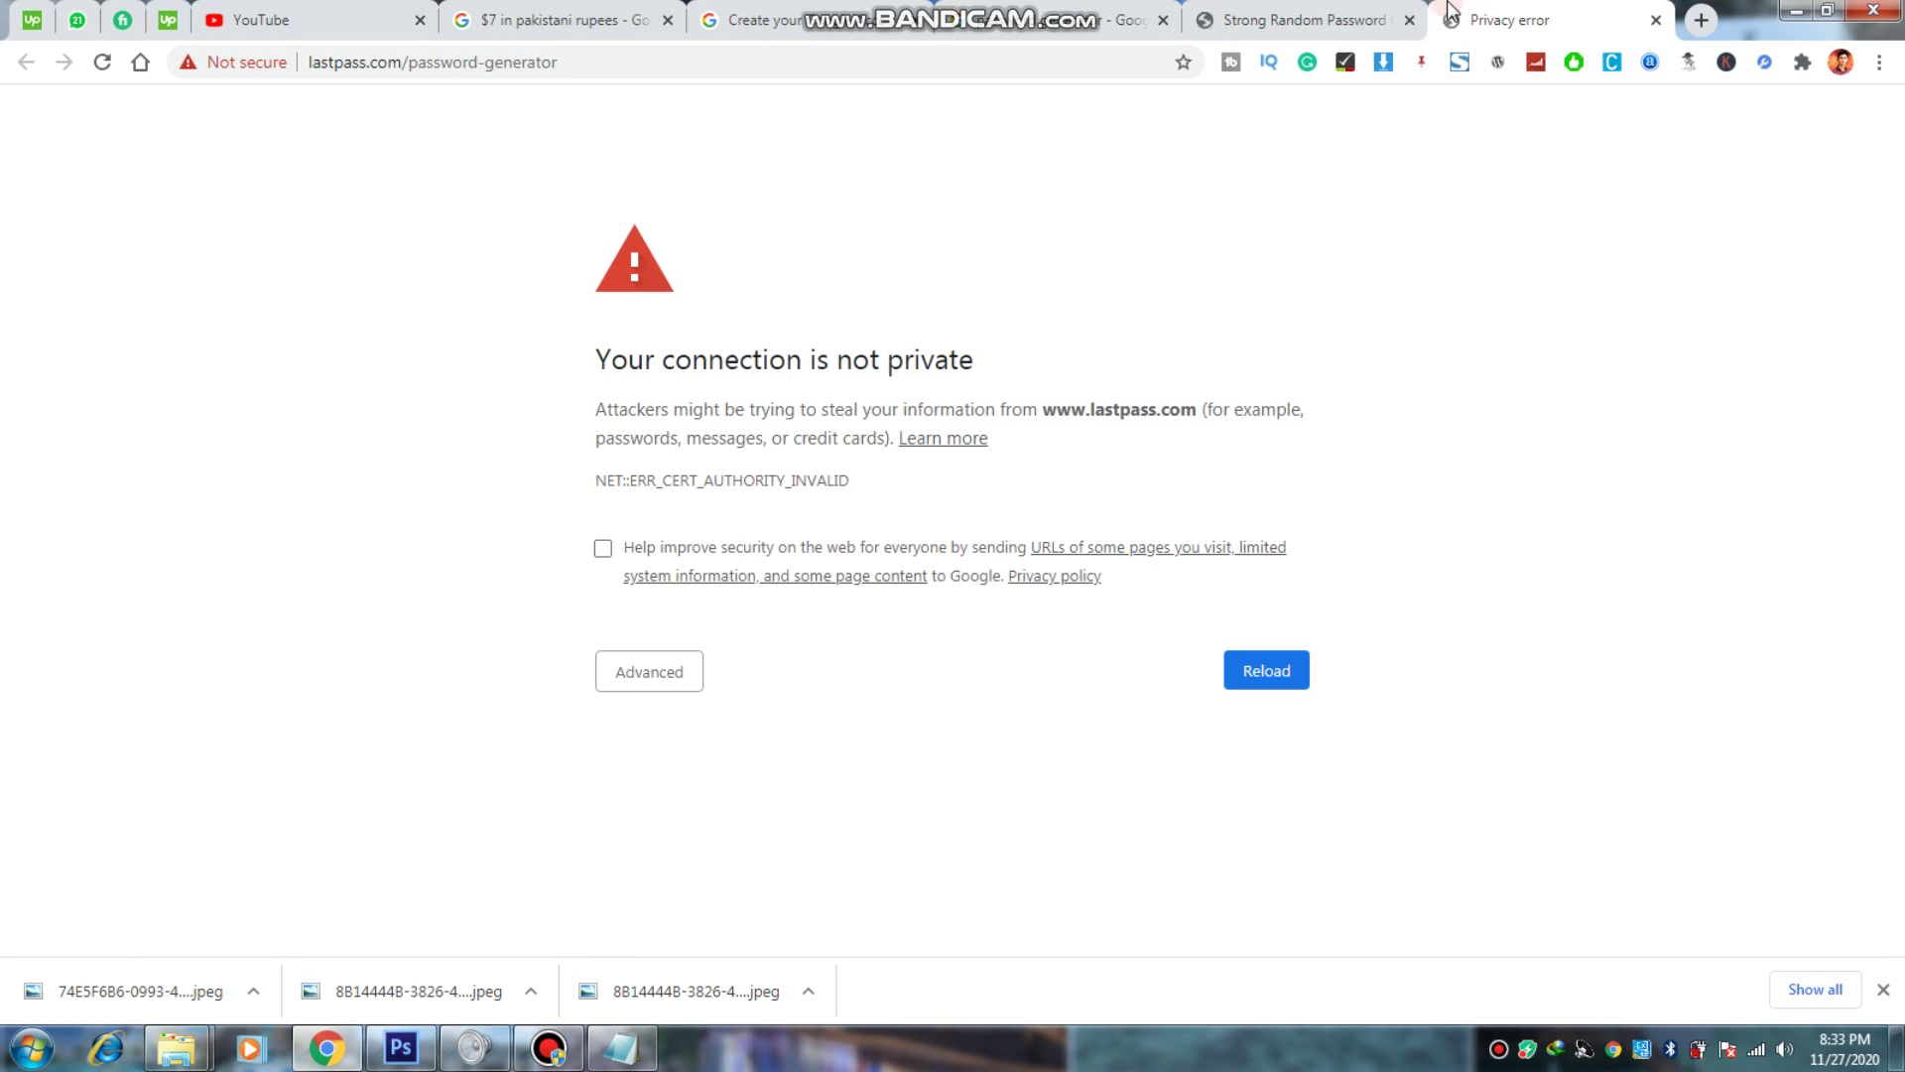
pyautogui.click(1278, 18)
pyautogui.click(1580, 11)
# Step: On passwordsgenerator.net, keep length 16 and uncheck Exclude Similar Characters
pyautogui.click(1278, 22)
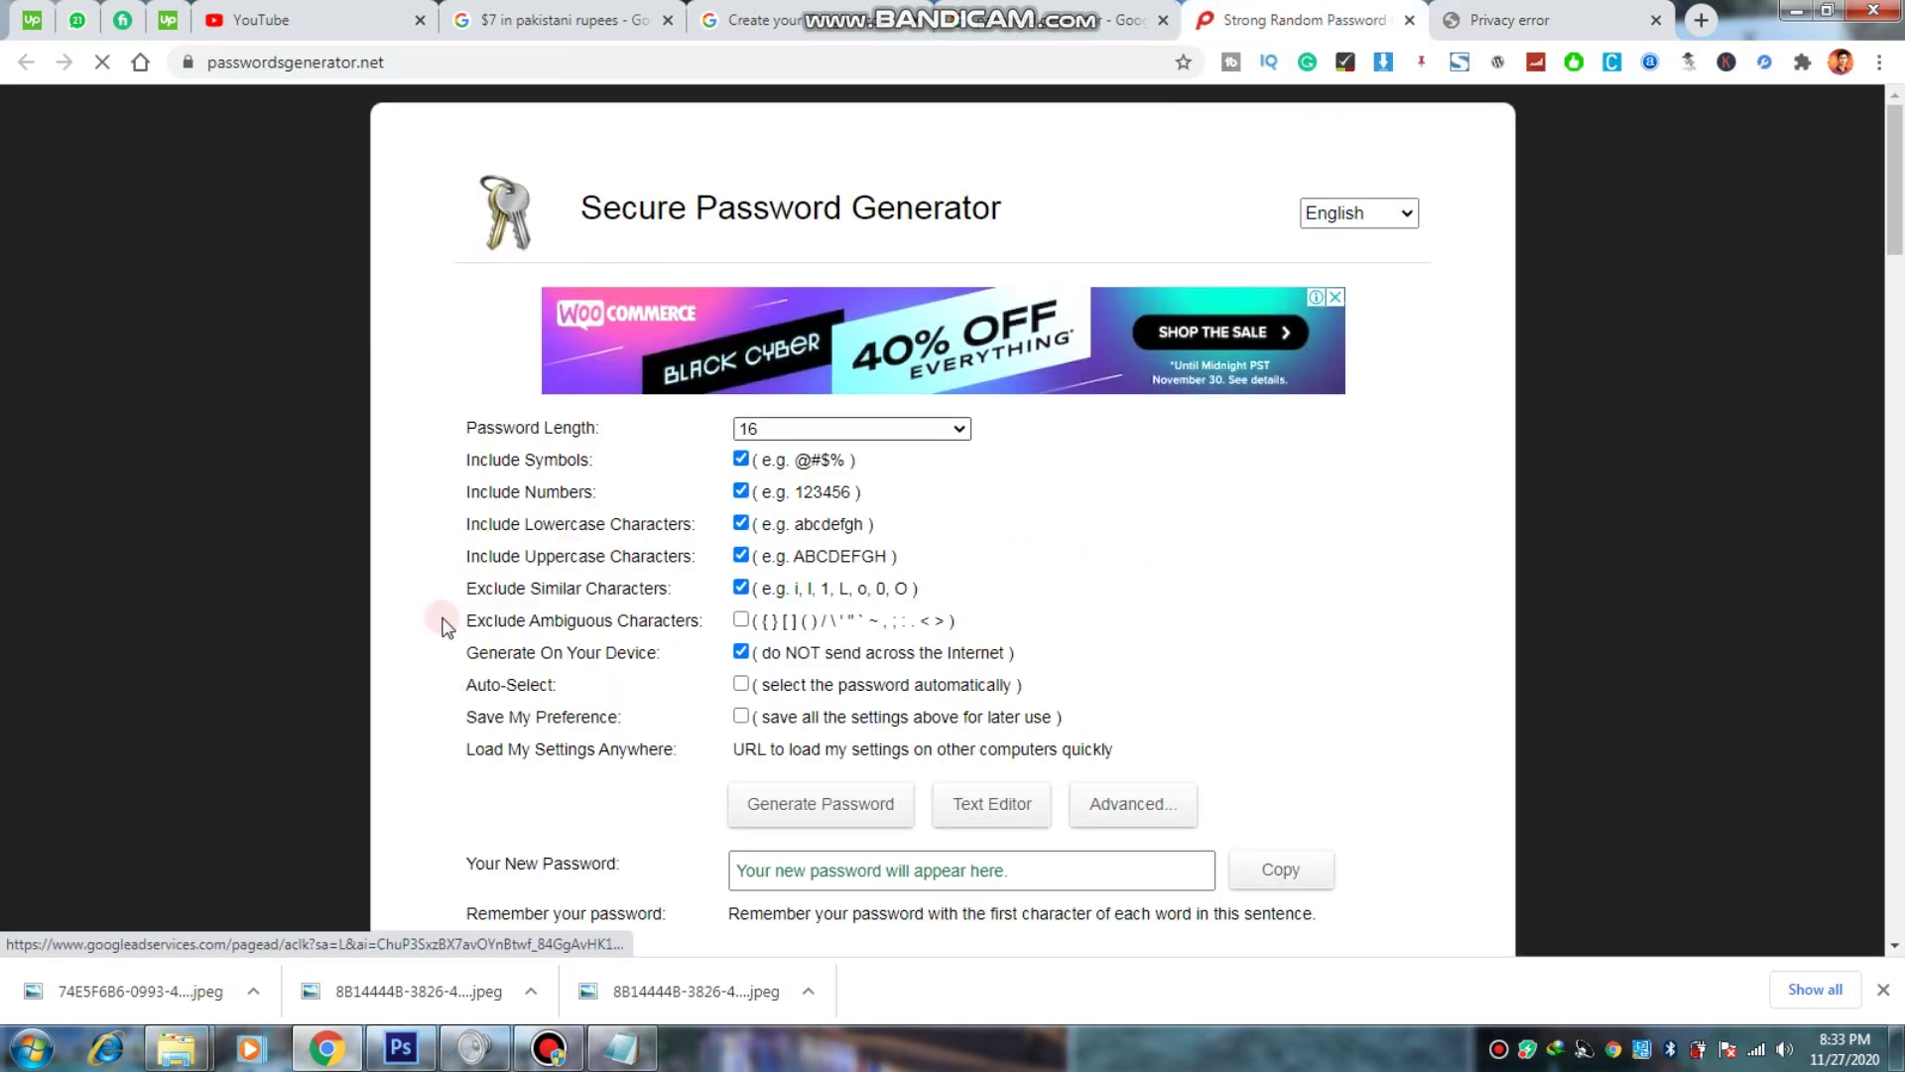
pyautogui.scroll(-2, 739, 260)
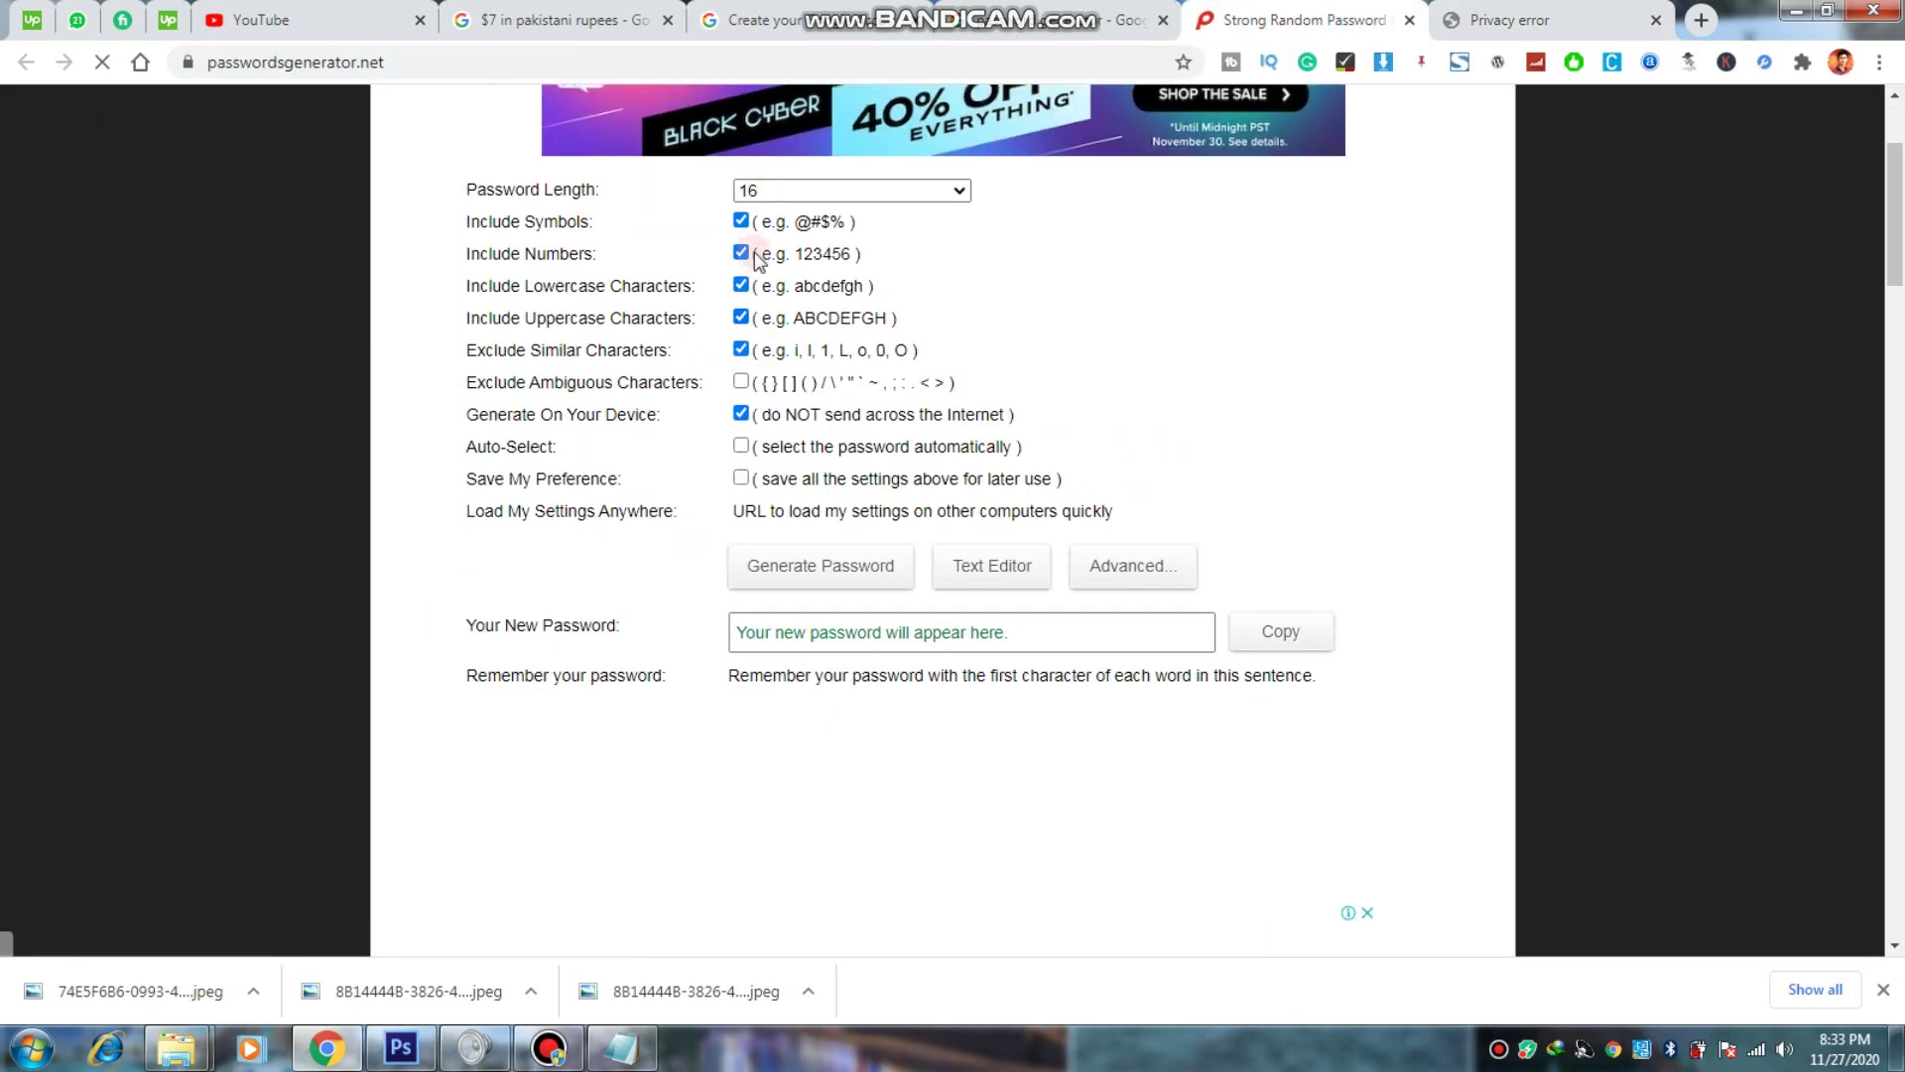
pyautogui.scroll(1, 742, 328)
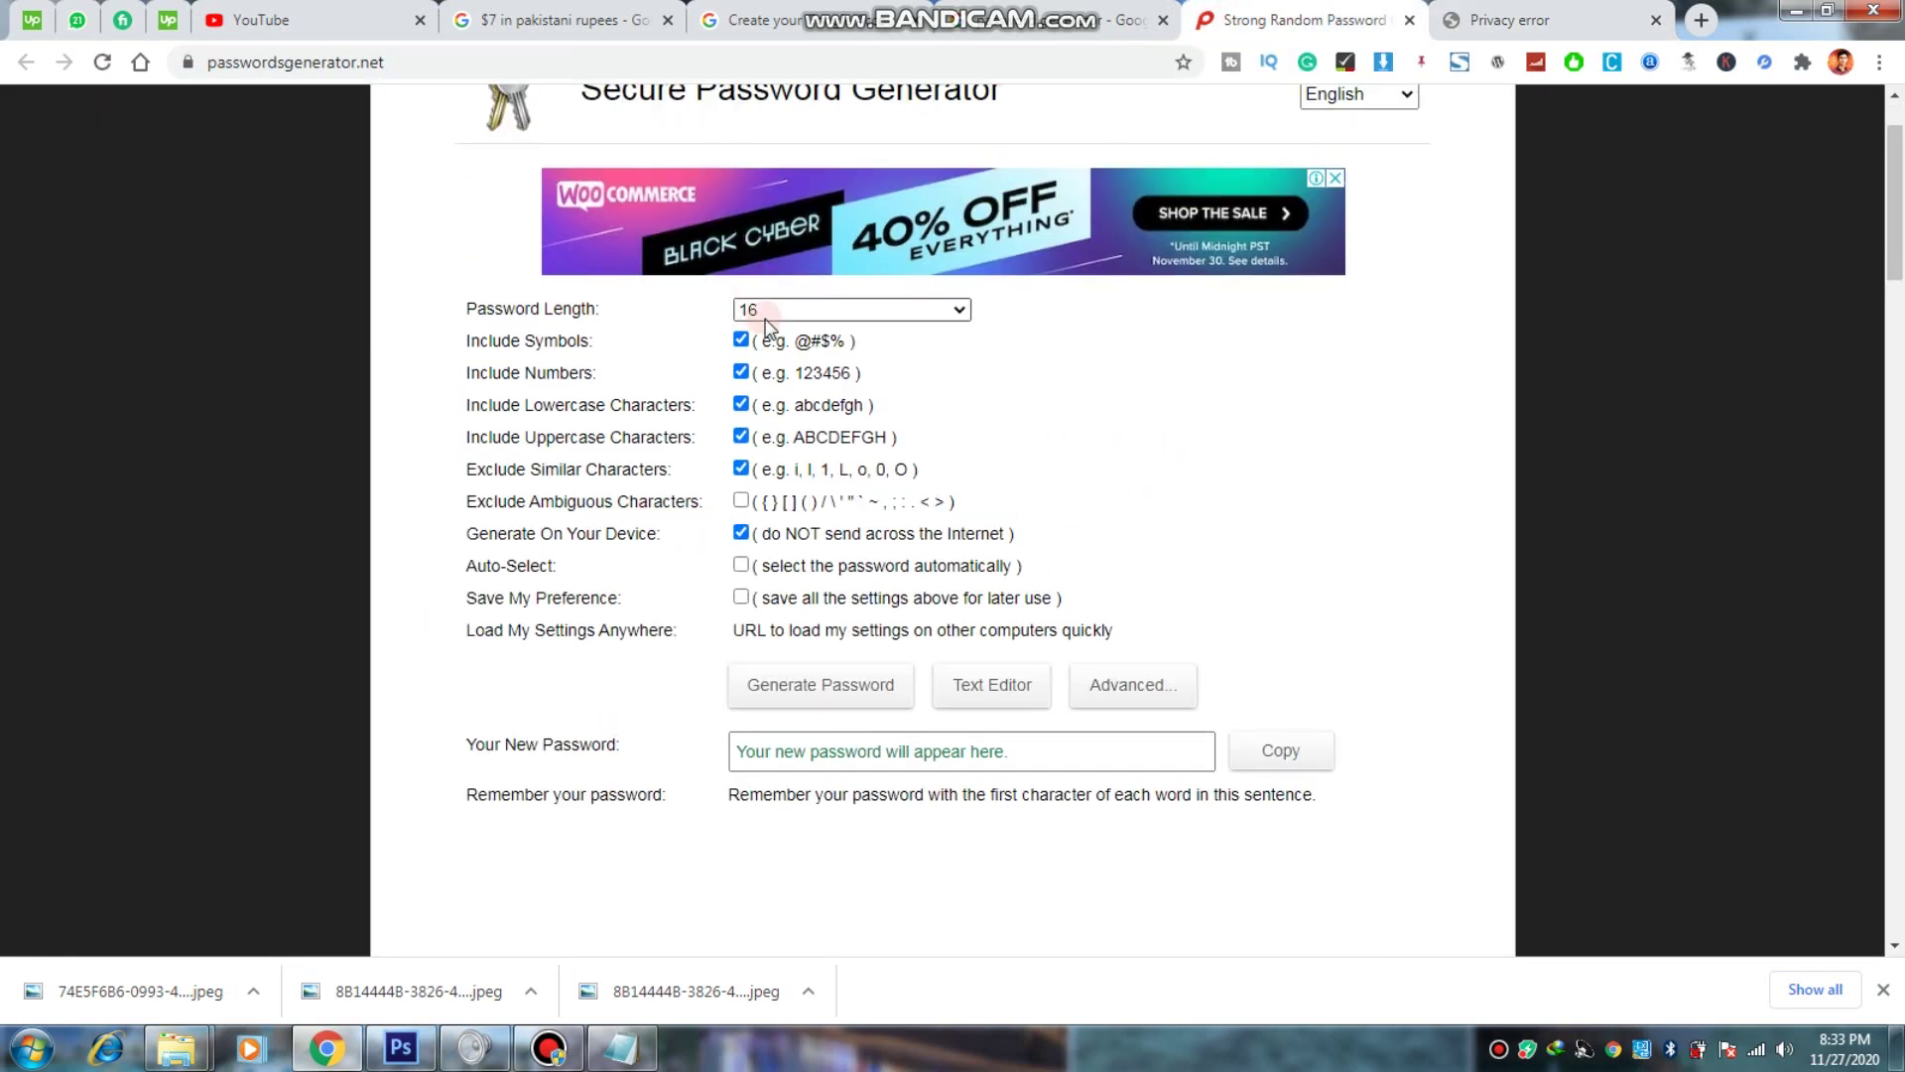
pyautogui.click(784, 310)
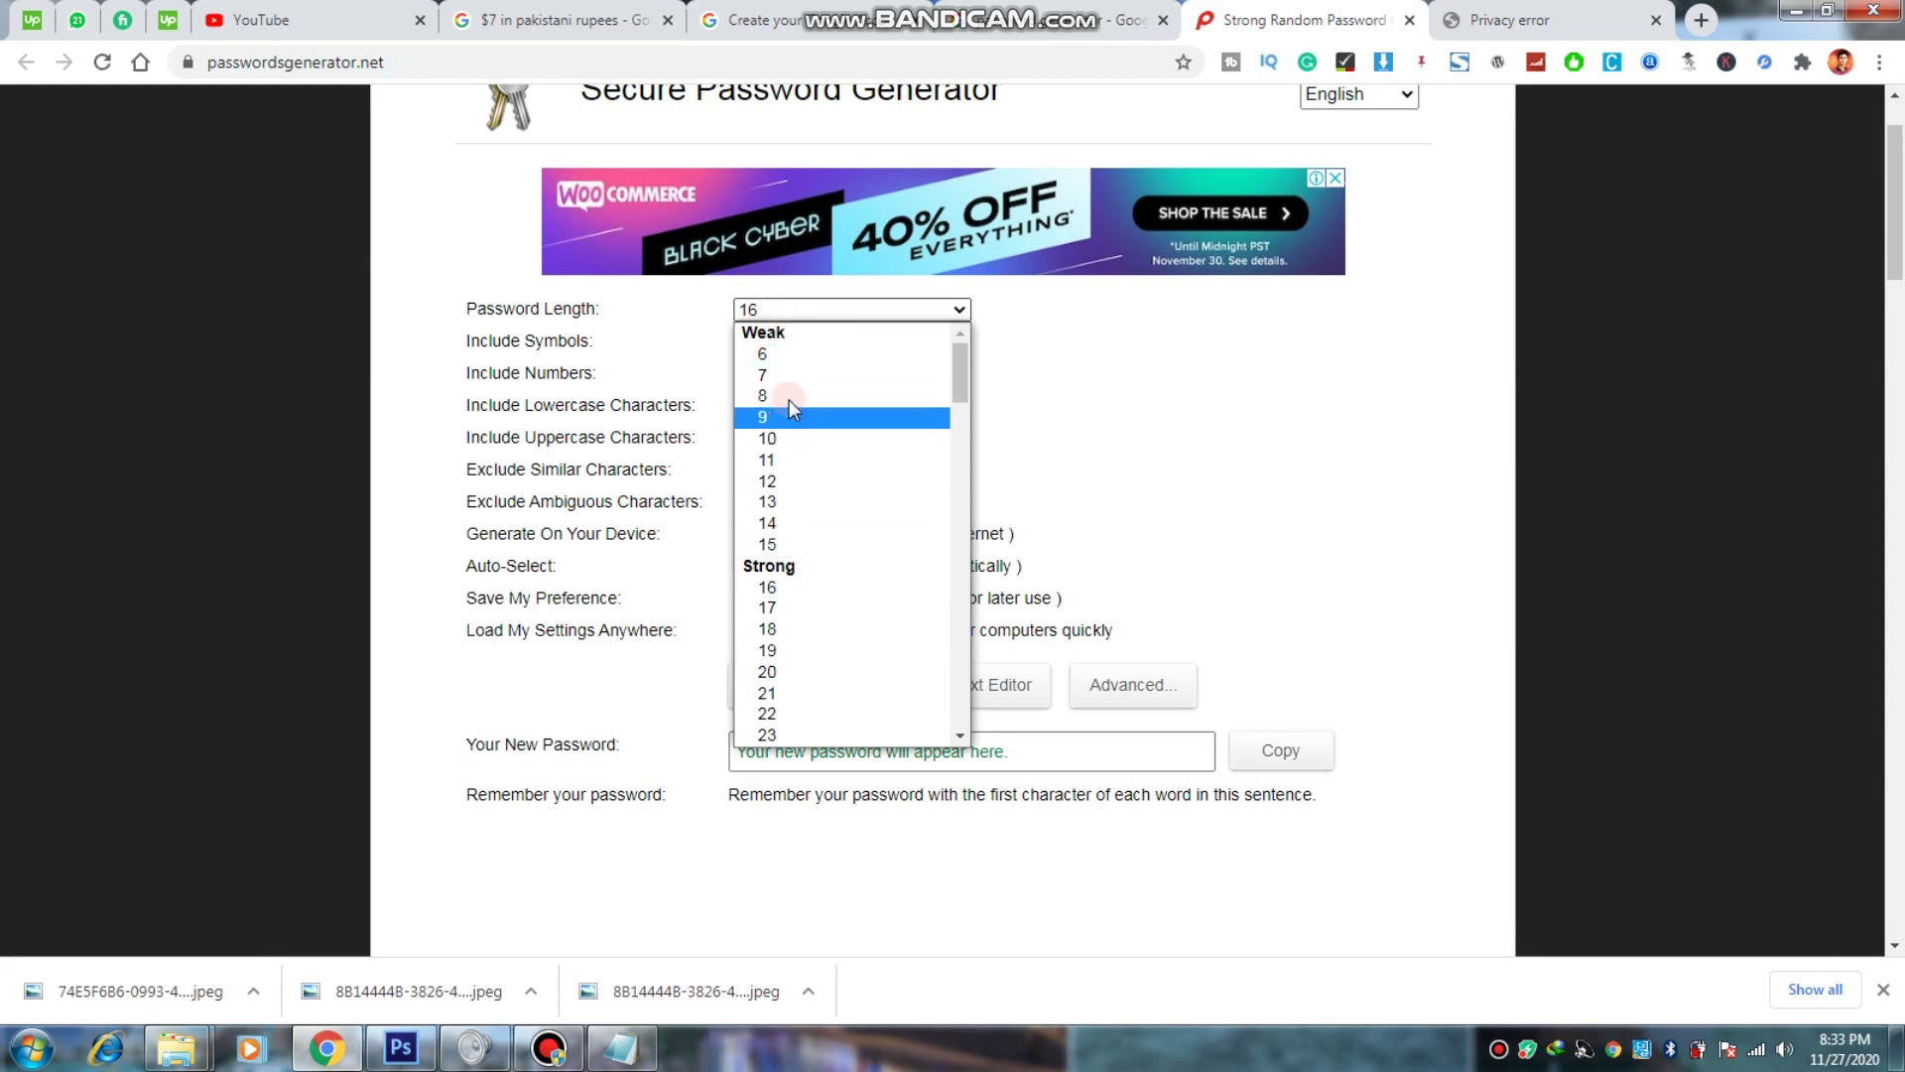
pyautogui.click(768, 577)
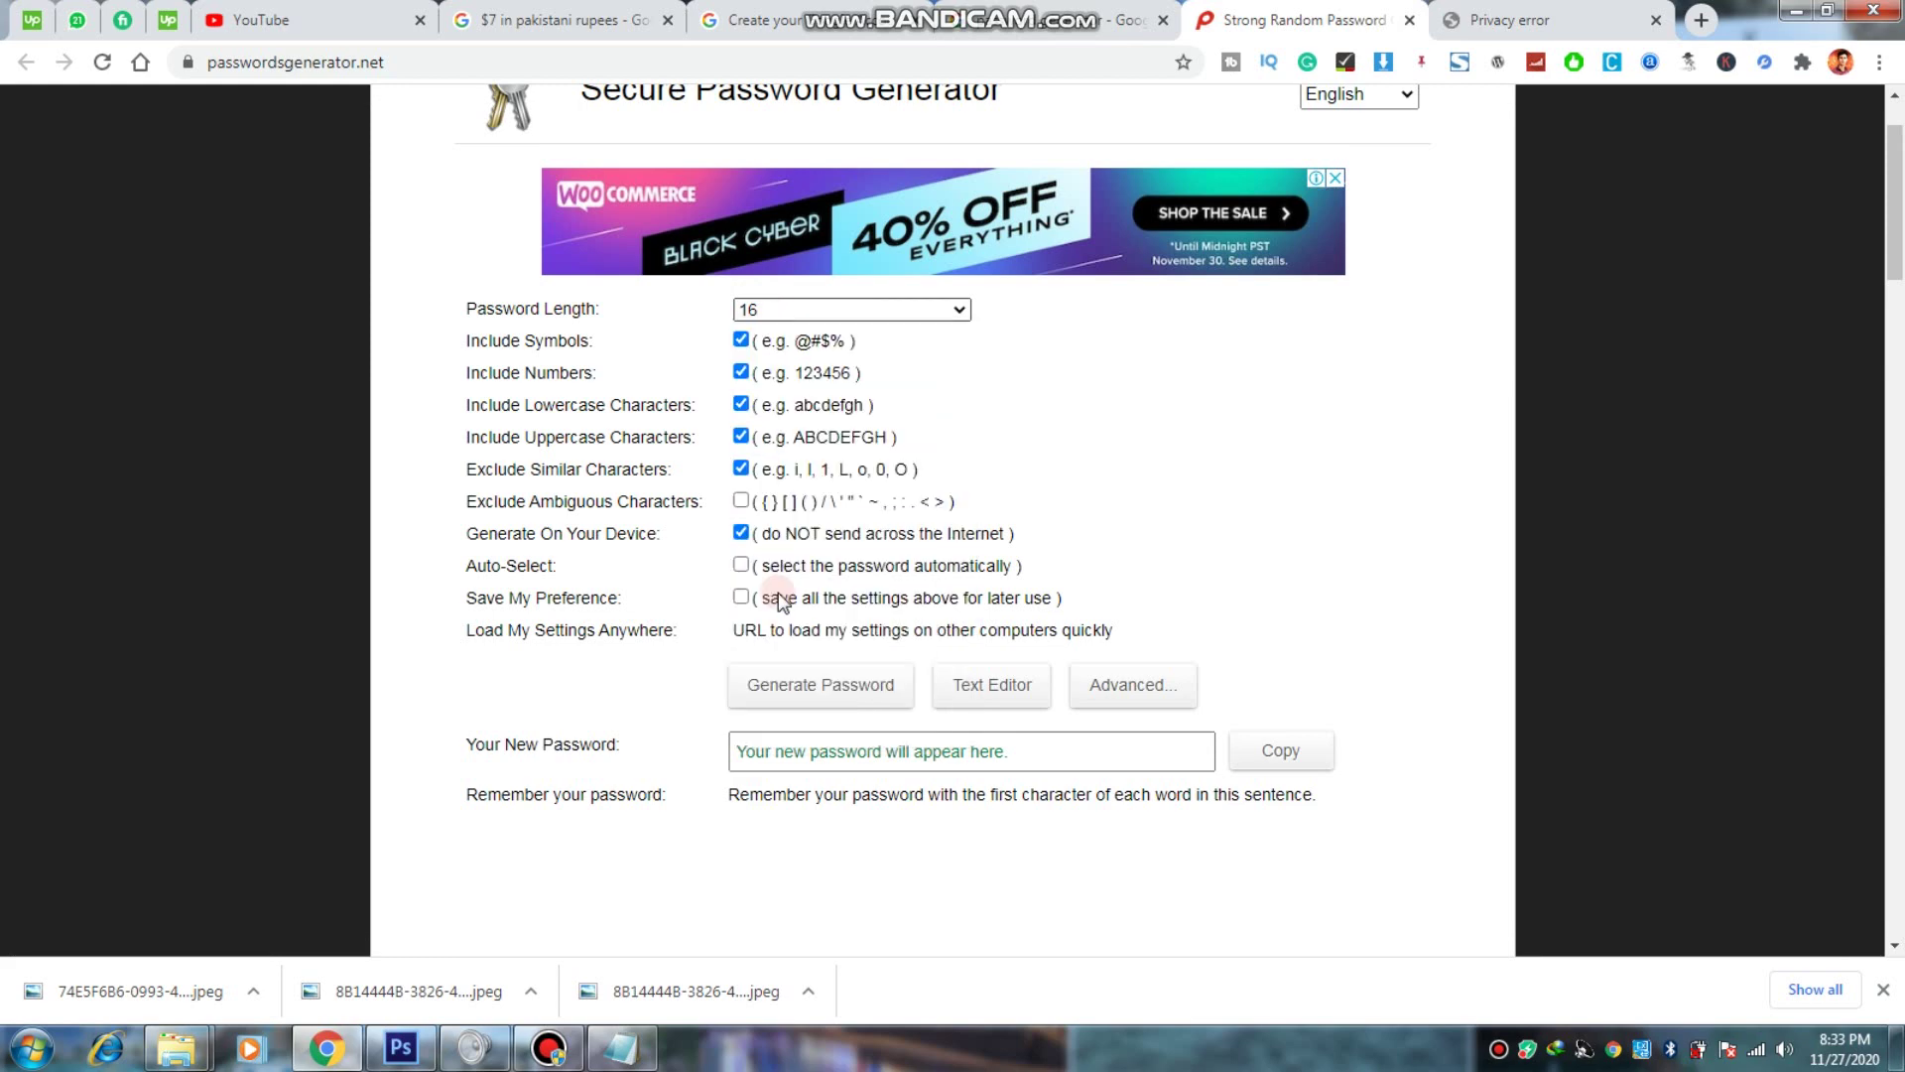
pyautogui.click(768, 342)
pyautogui.click(799, 348)
pyautogui.click(817, 683)
pyautogui.click(869, 746)
pyautogui.tripleClick(869, 746)
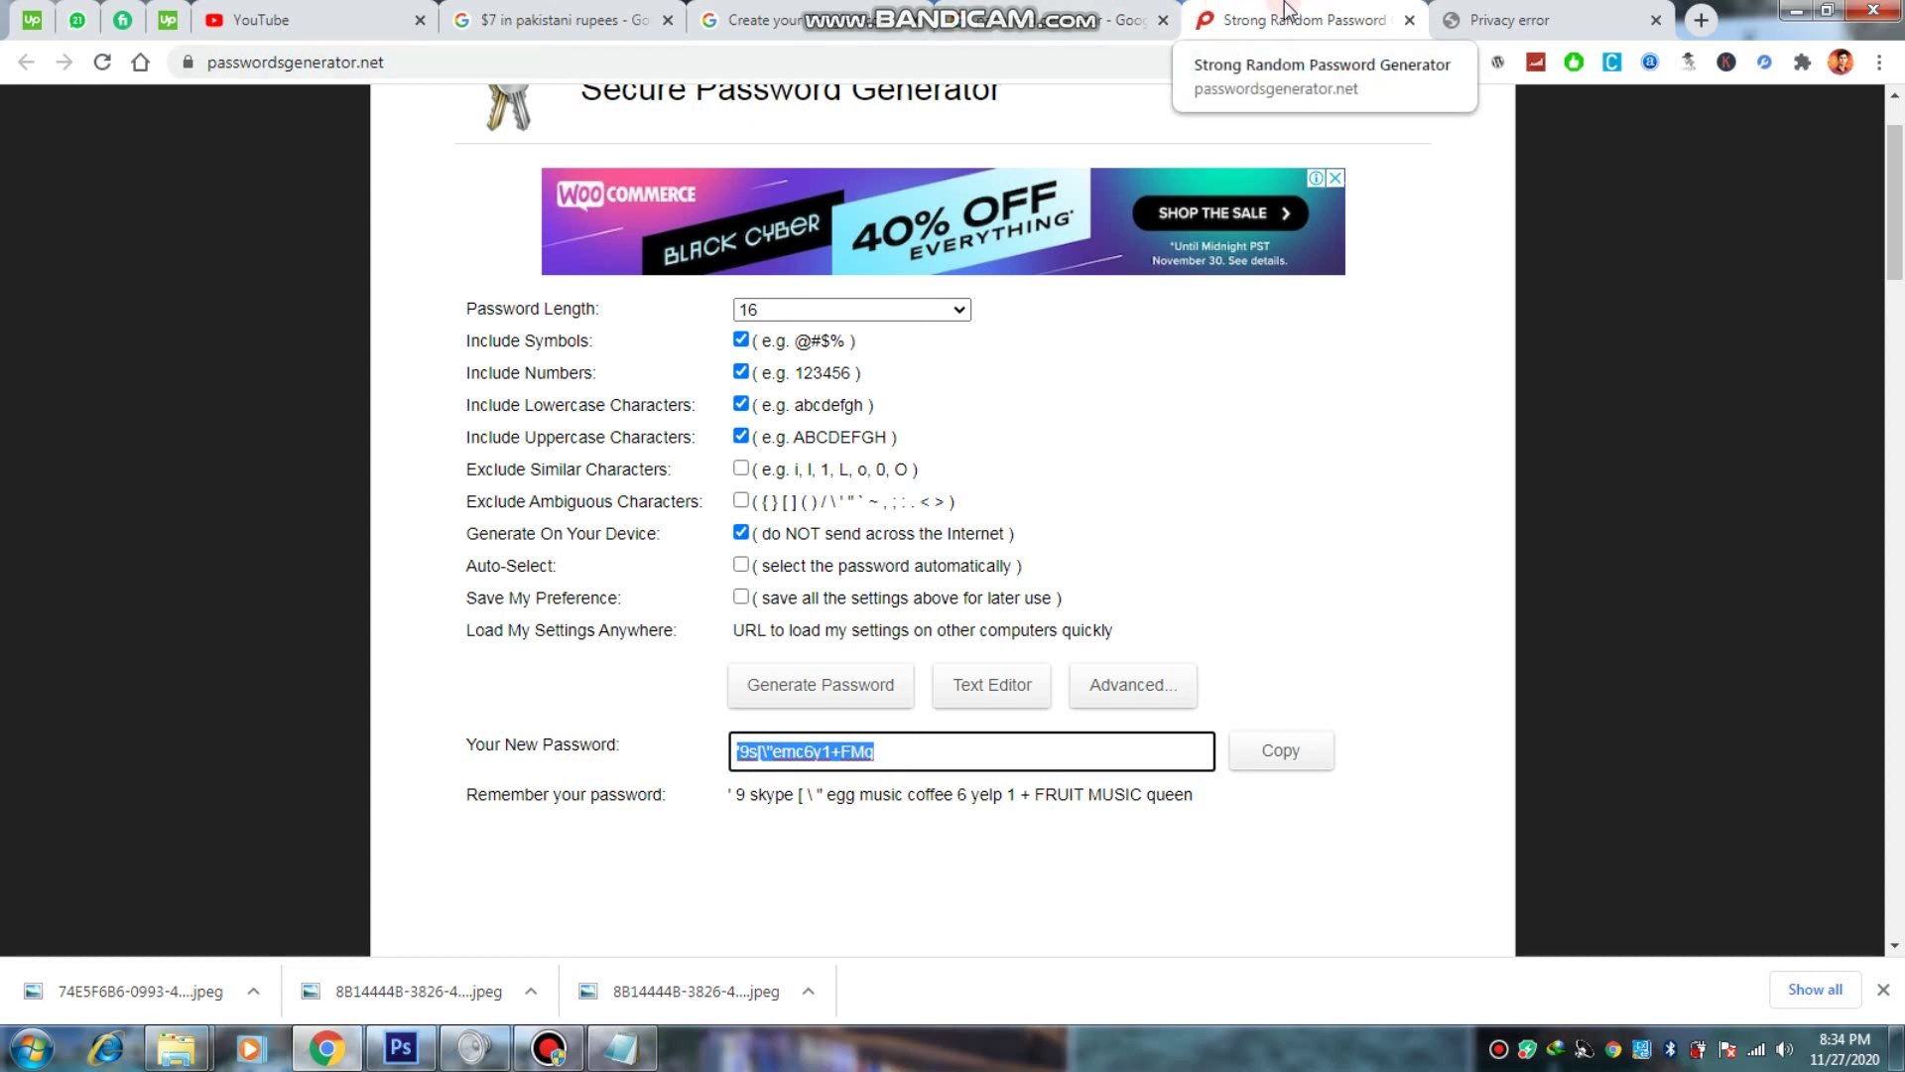
pyautogui.moveTo(1062, 3)
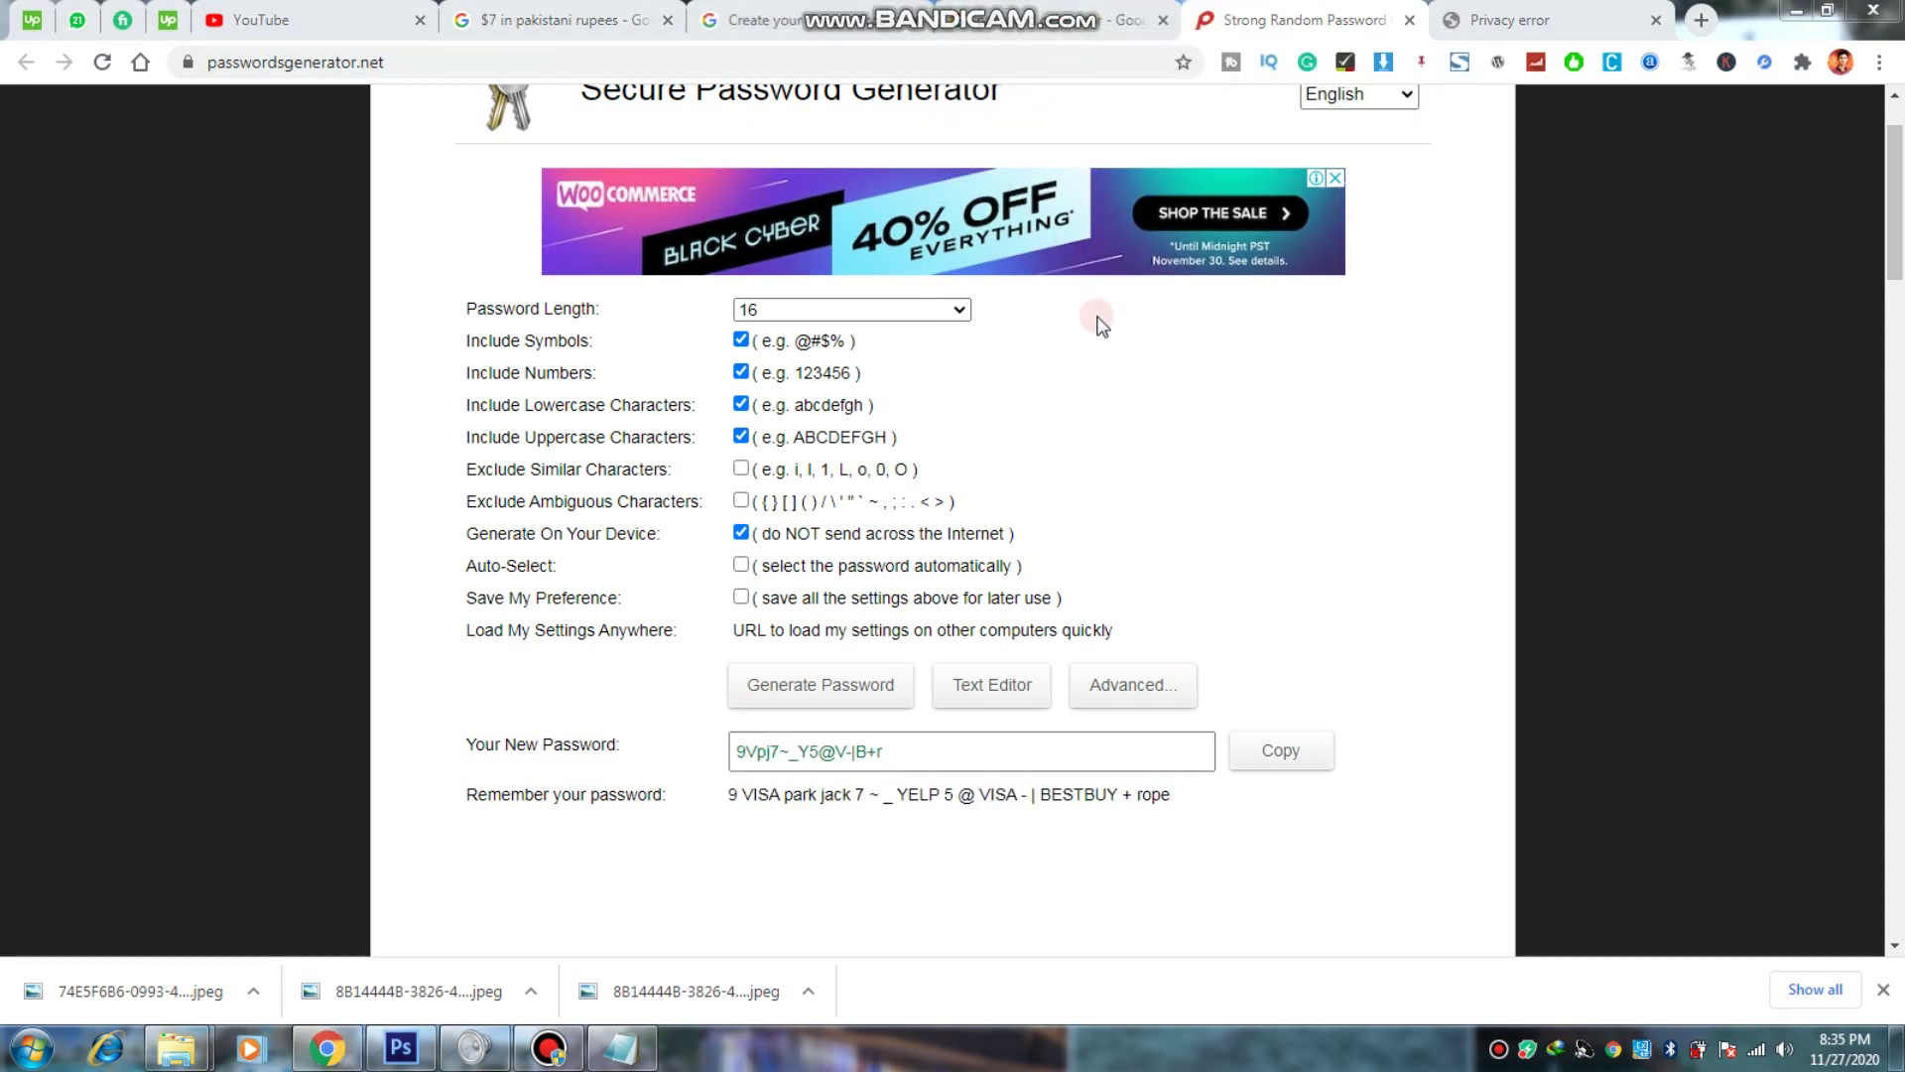
pyautogui.click(1098, 319)
pyautogui.click(839, 749)
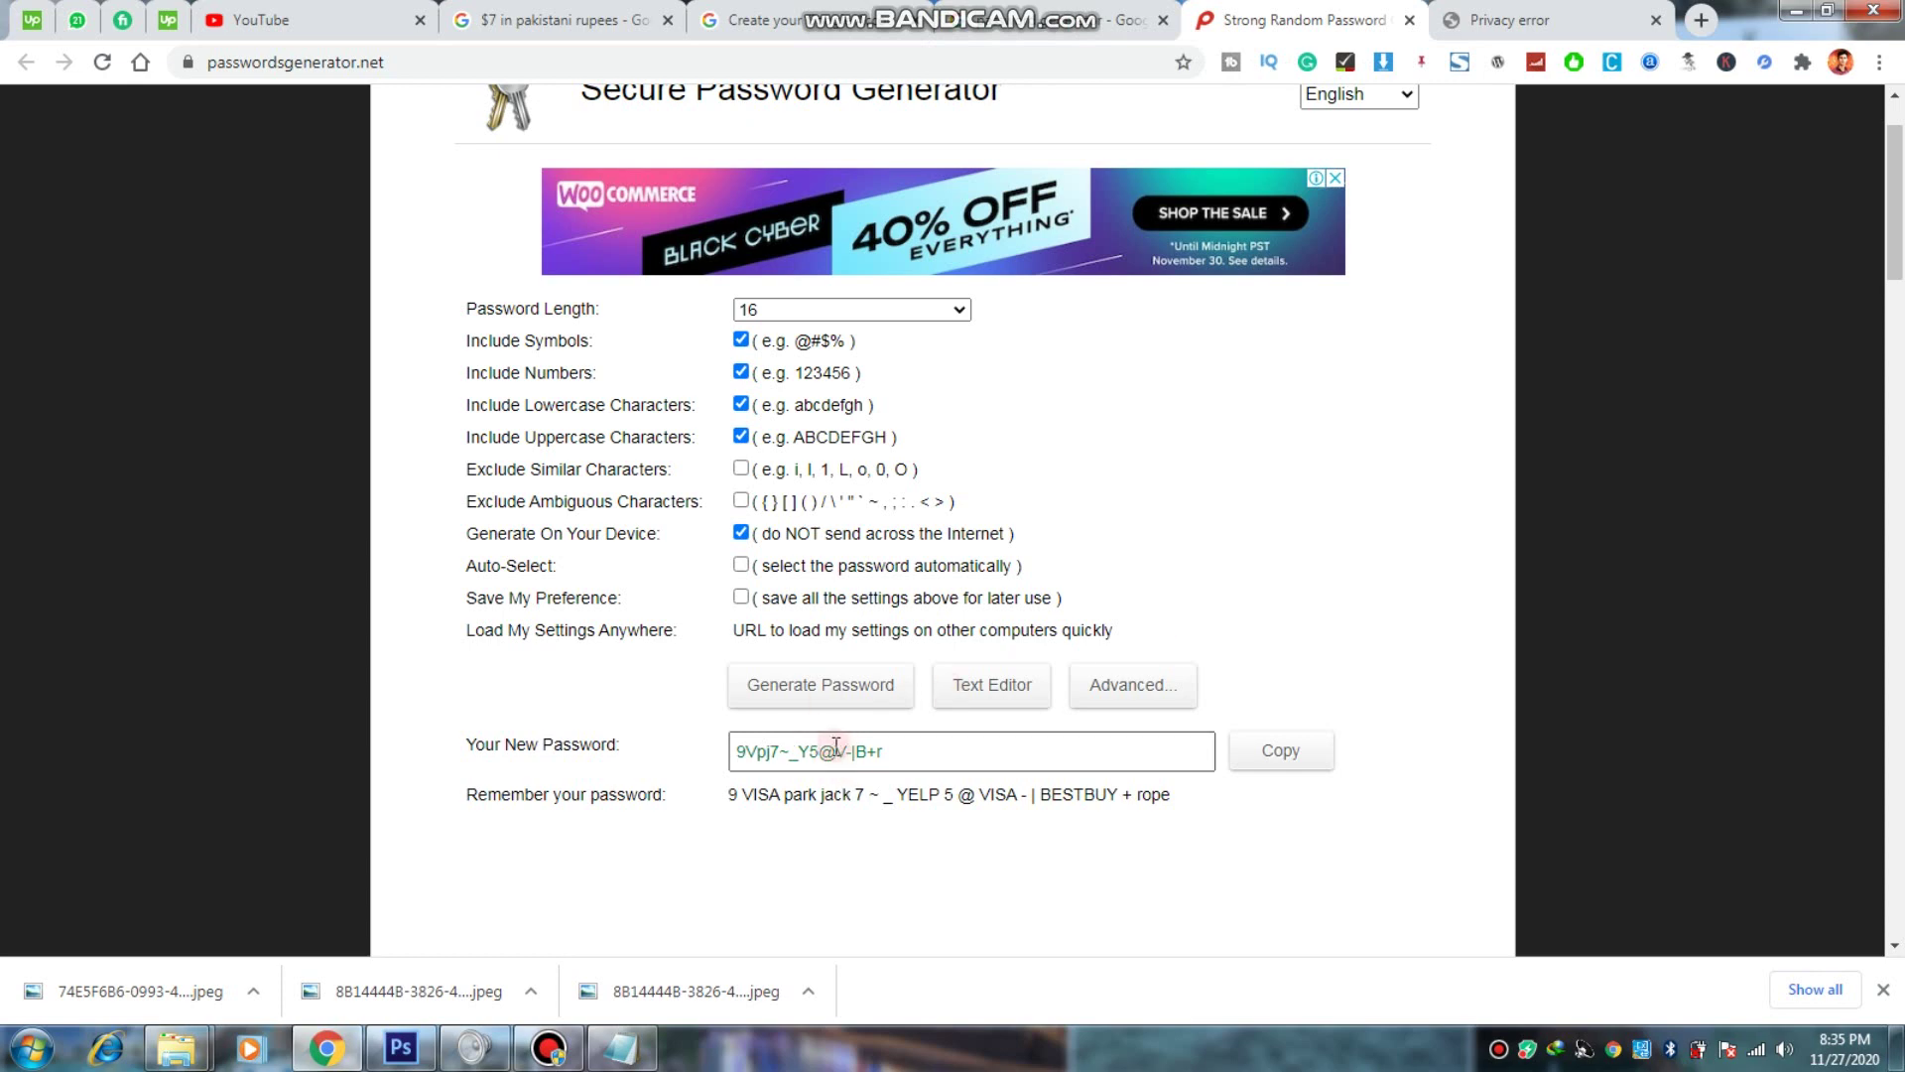
pyautogui.moveTo(735, 752); pyautogui.dragTo(914, 755)
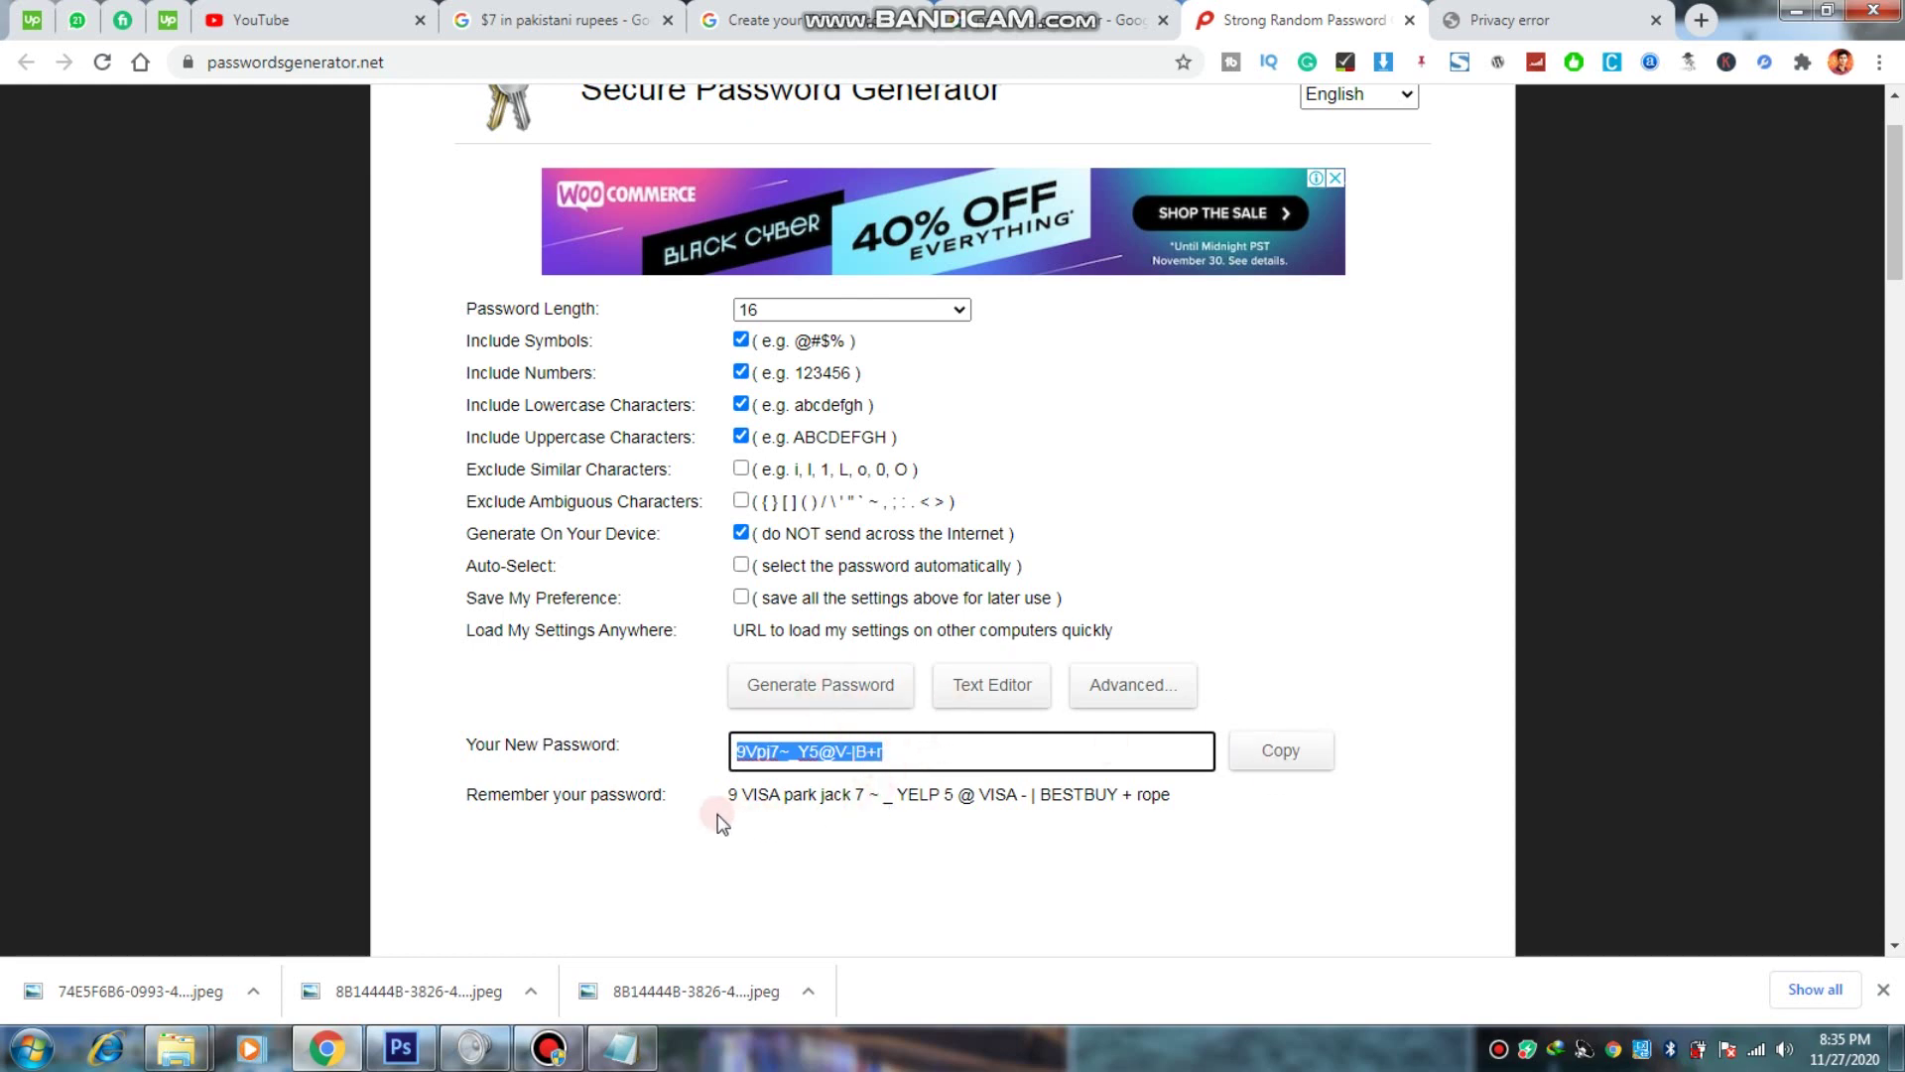
pyautogui.moveTo(730, 804); pyautogui.dragTo(1187, 806)
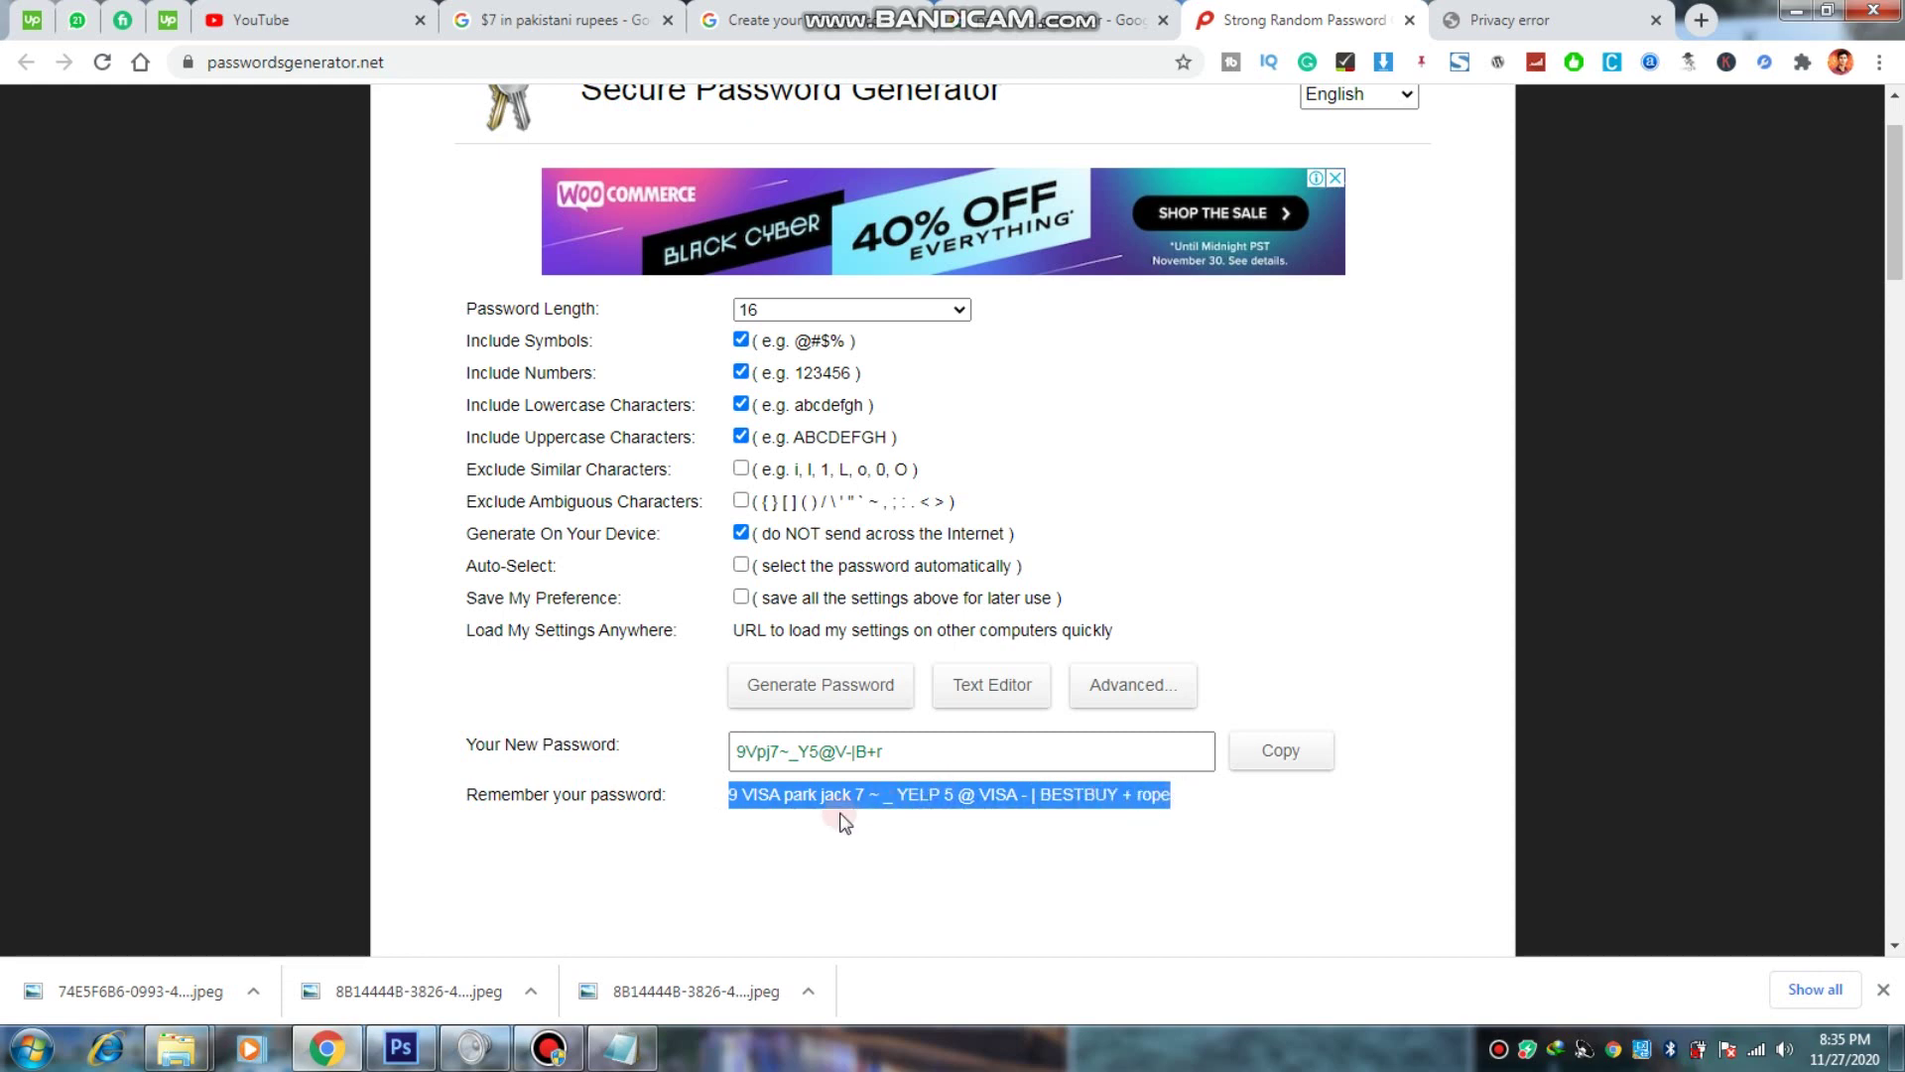
pyautogui.click(720, 860)
pyautogui.moveTo(503, 804); pyautogui.dragTo(1169, 812)
pyautogui.click(1087, 806)
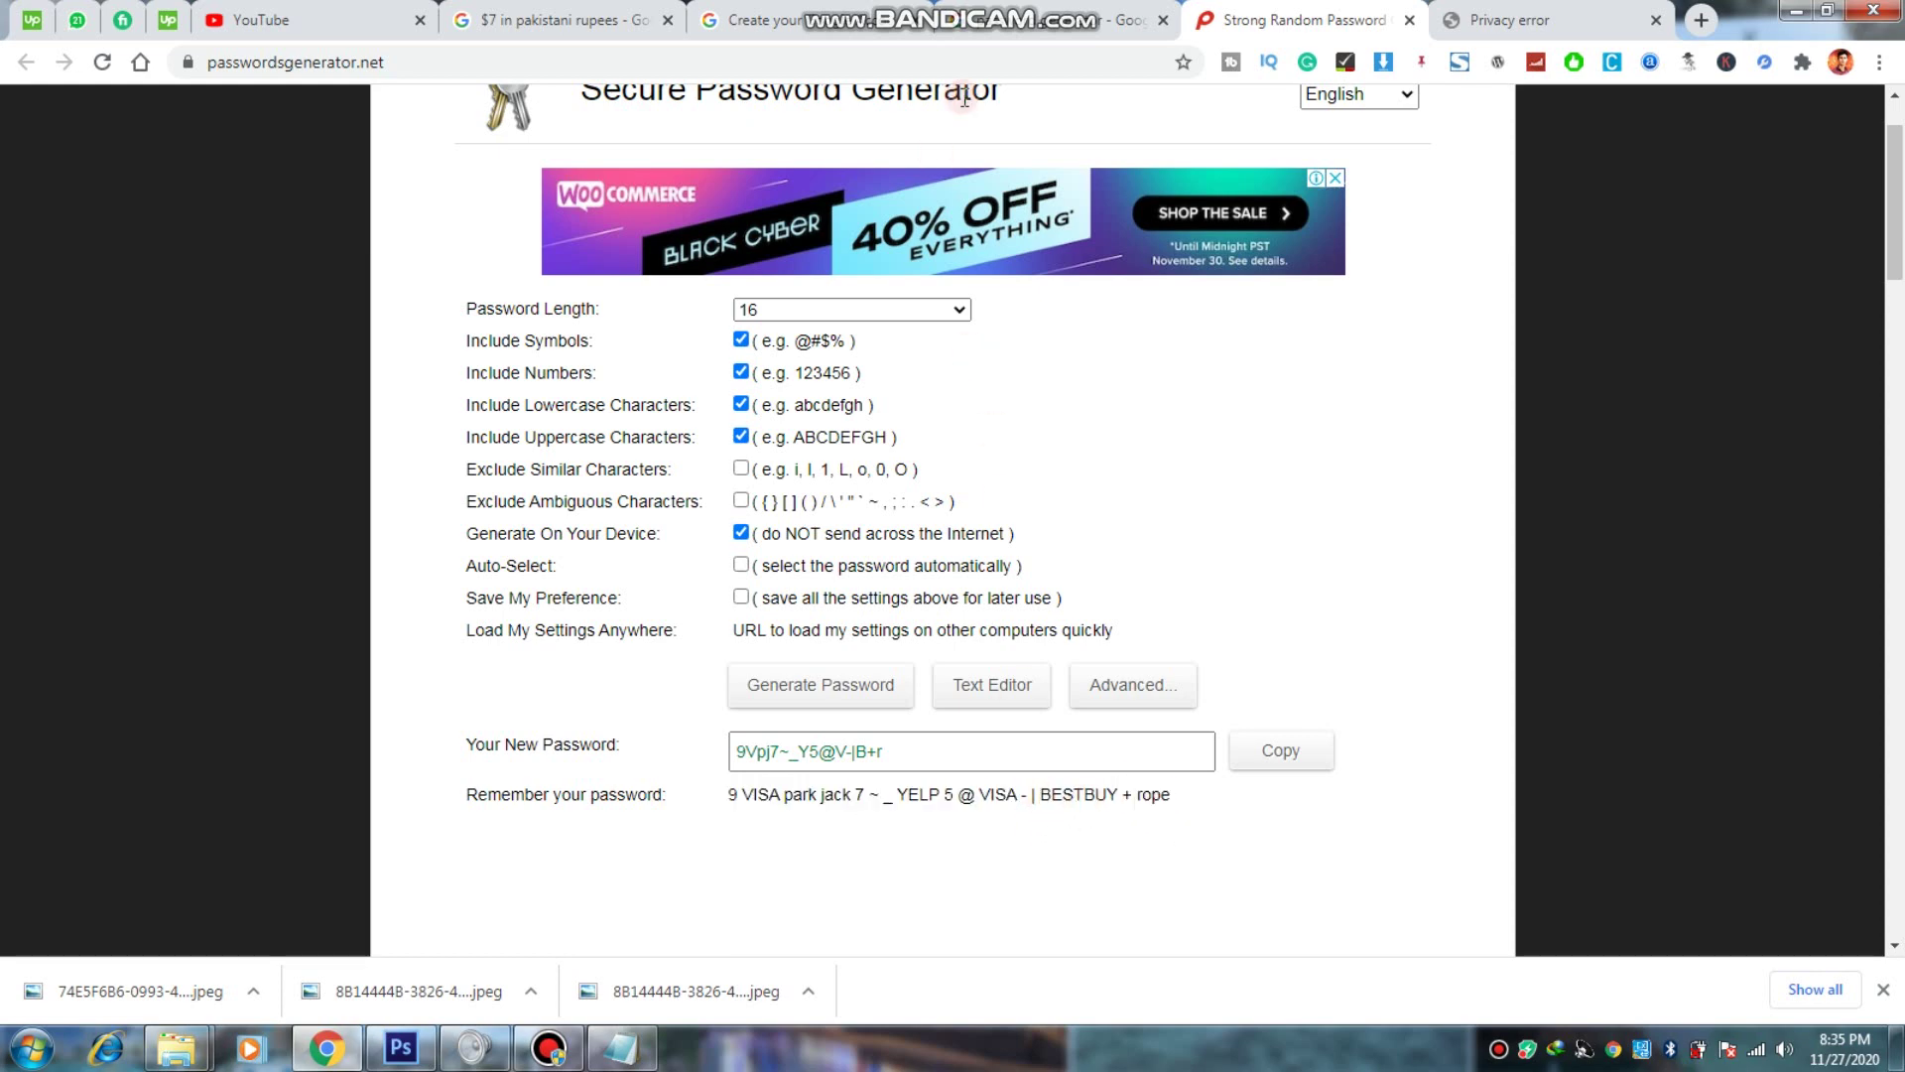
# Step: Close the generator and search tabs, then submit the name, username and password form
pyautogui.click(881, 18)
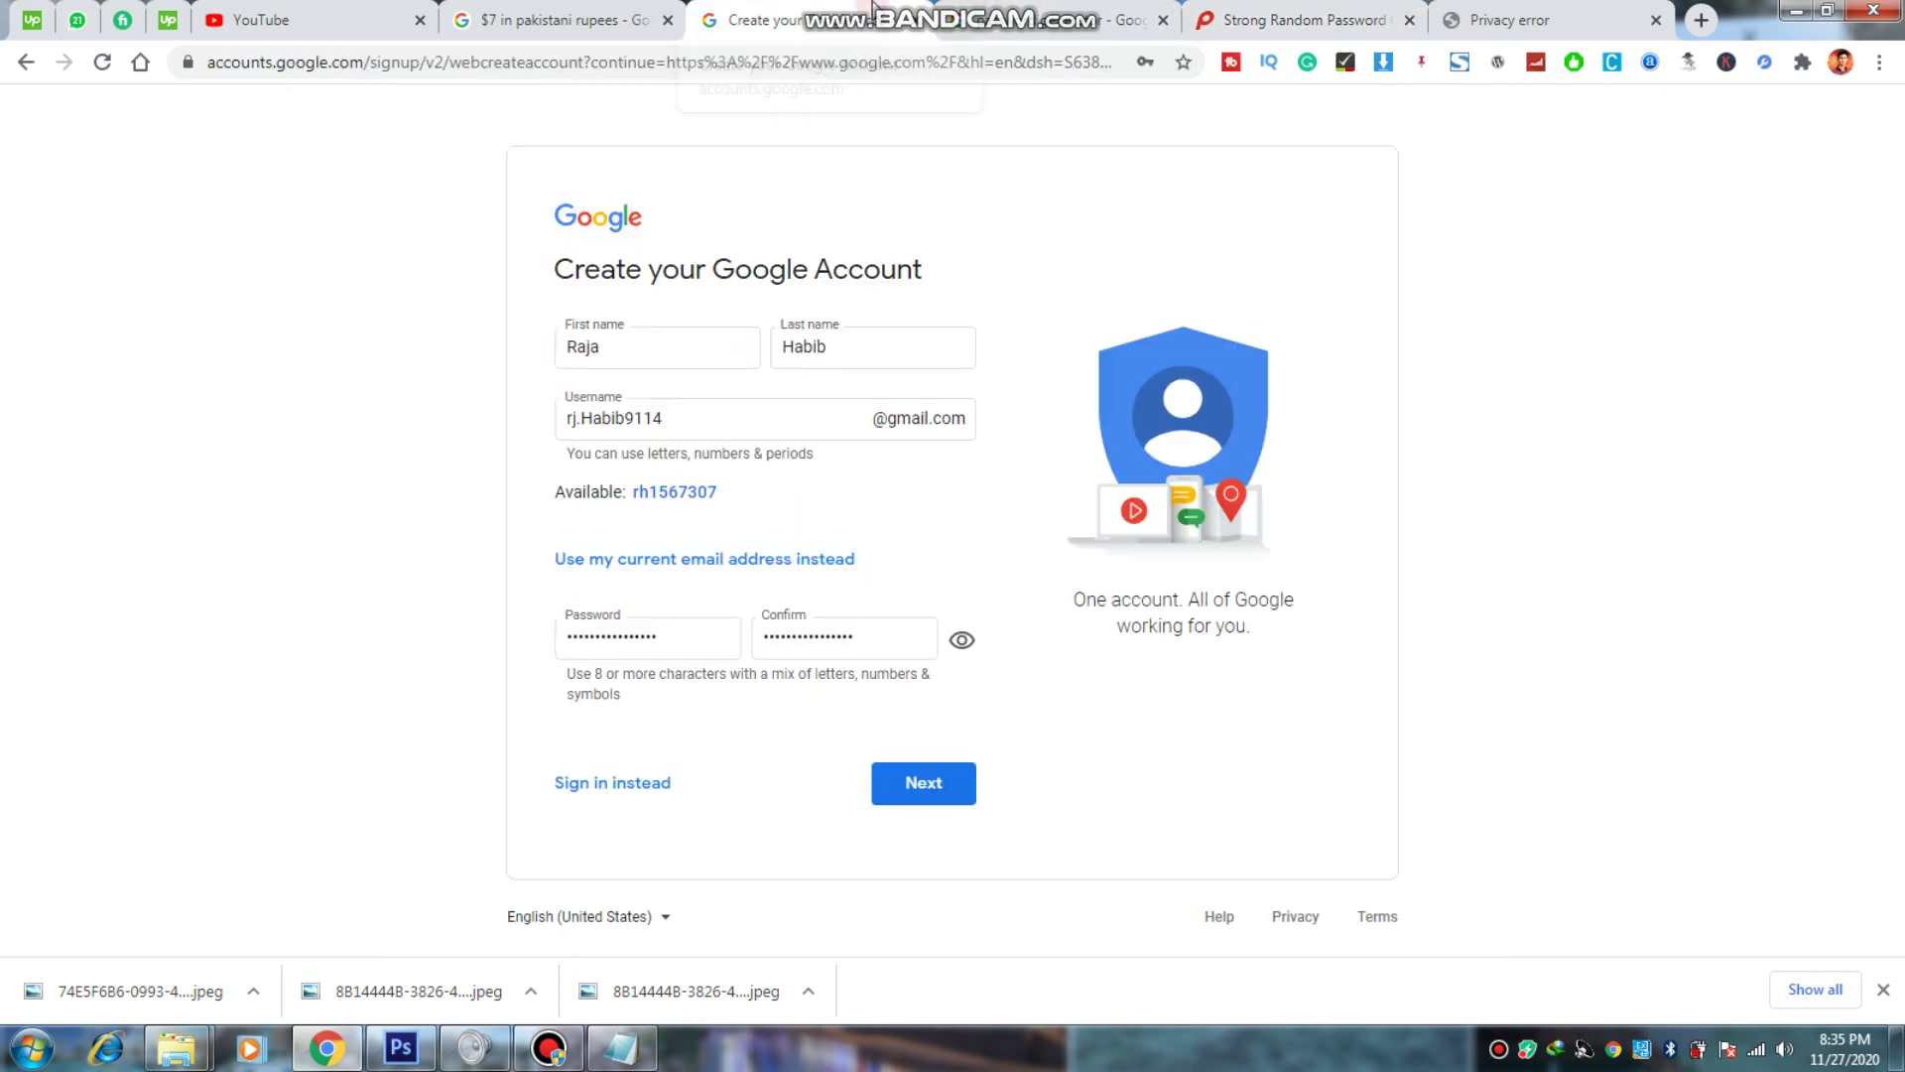
pyautogui.click(1409, 20)
pyautogui.click(1410, 20)
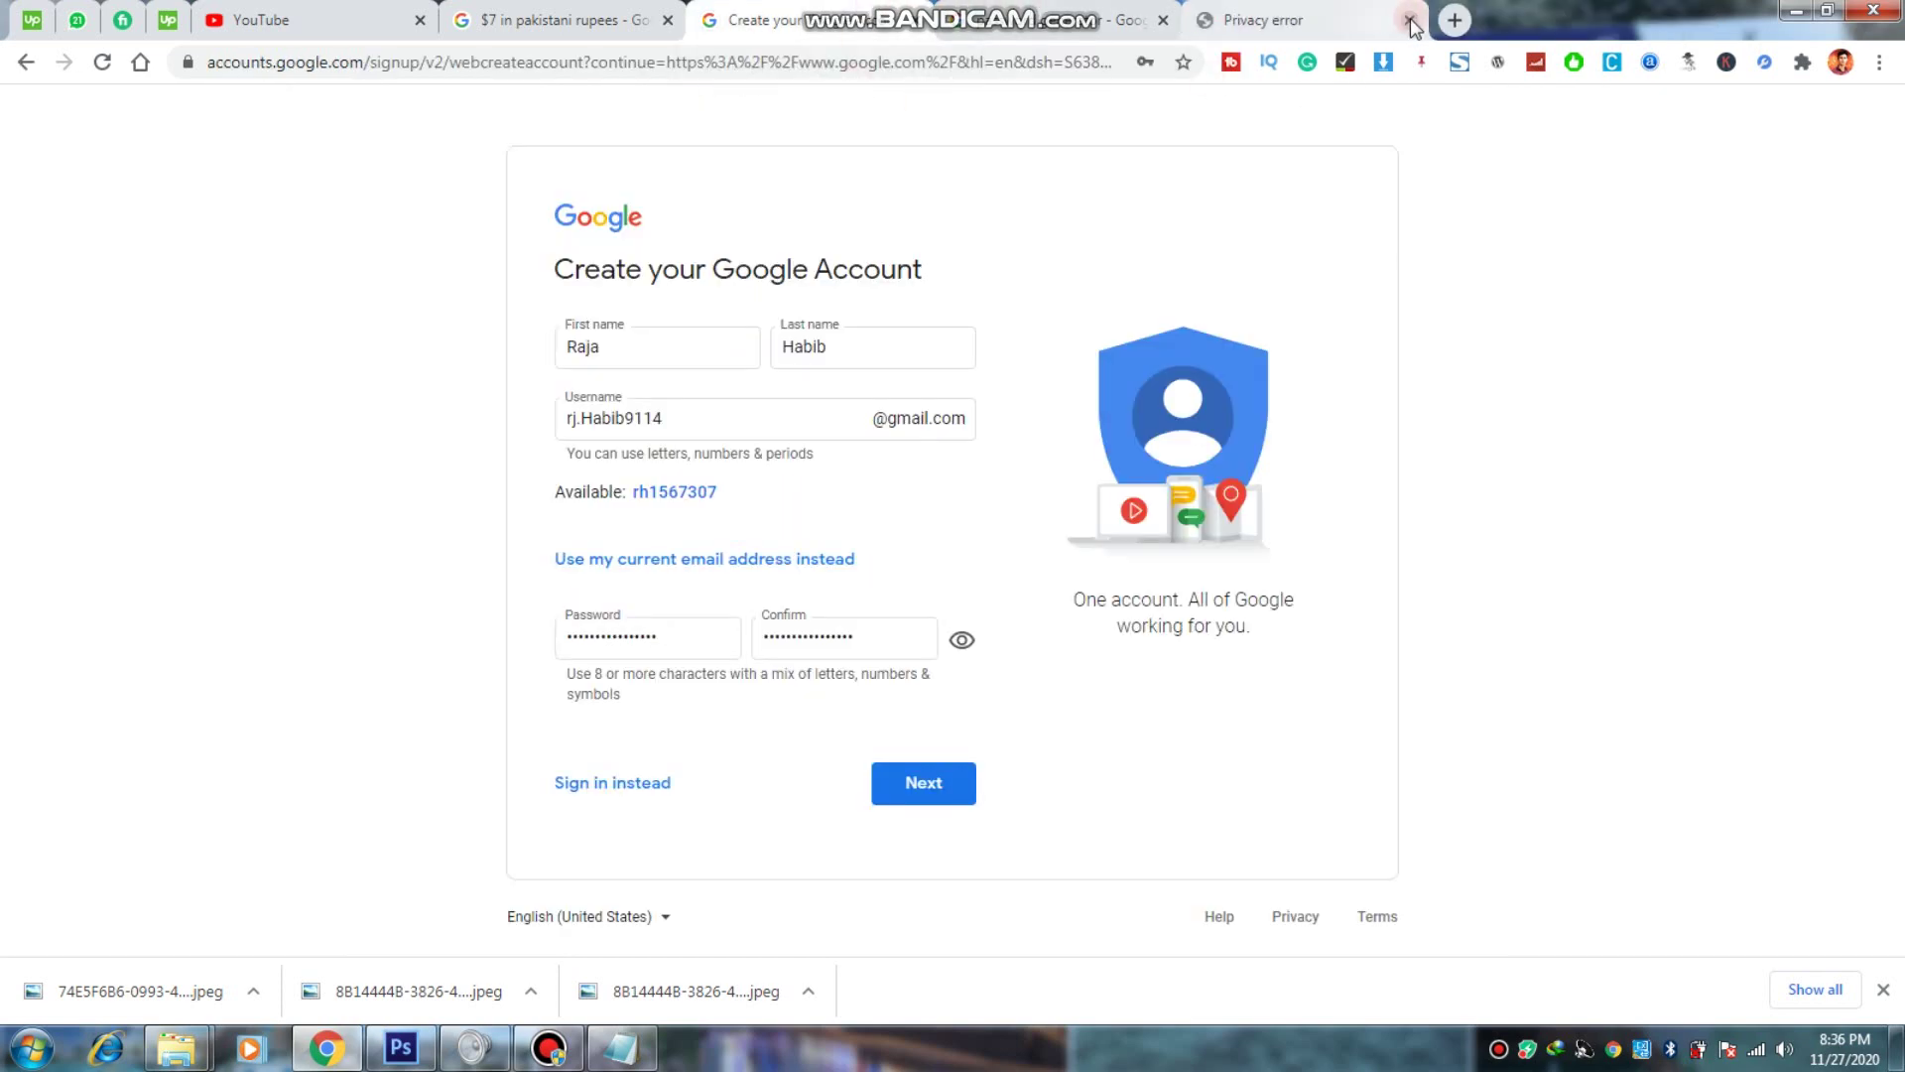
pyautogui.click(1310, 20)
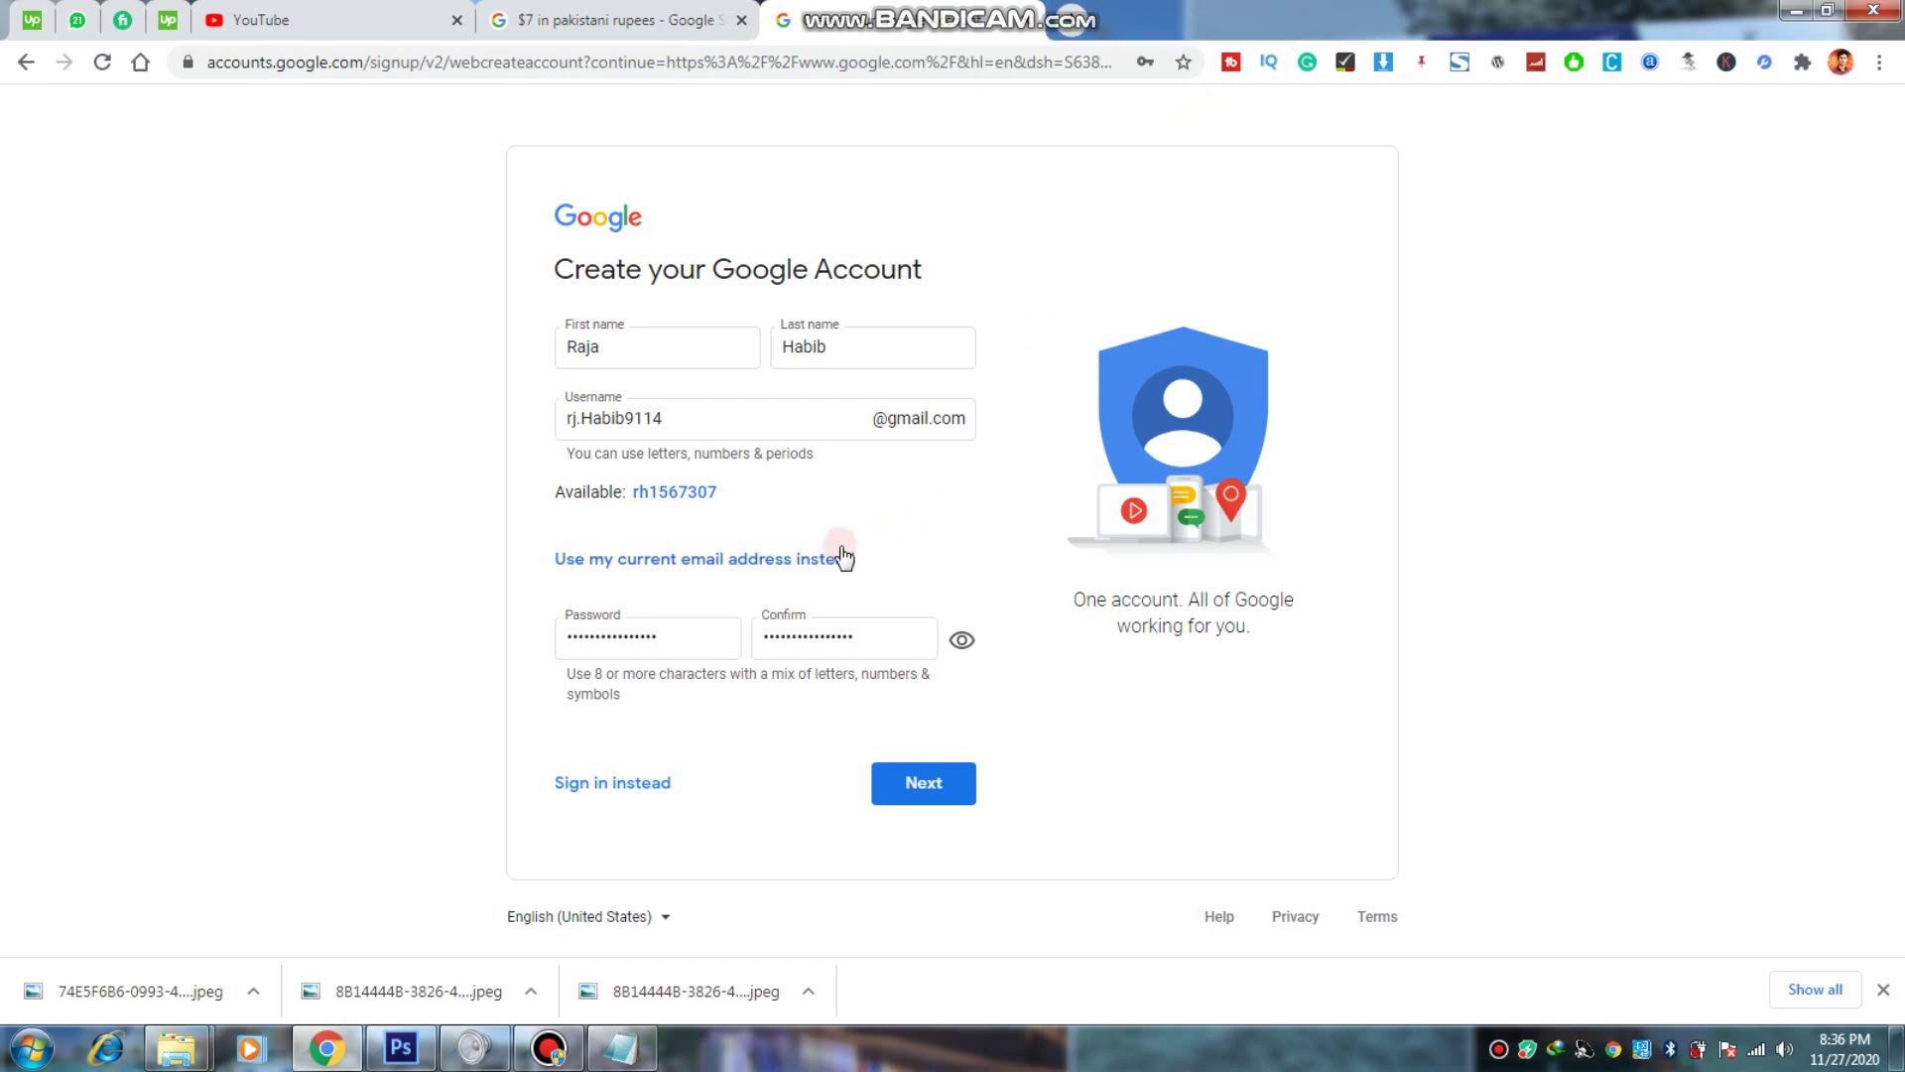
pyautogui.click(626, 640)
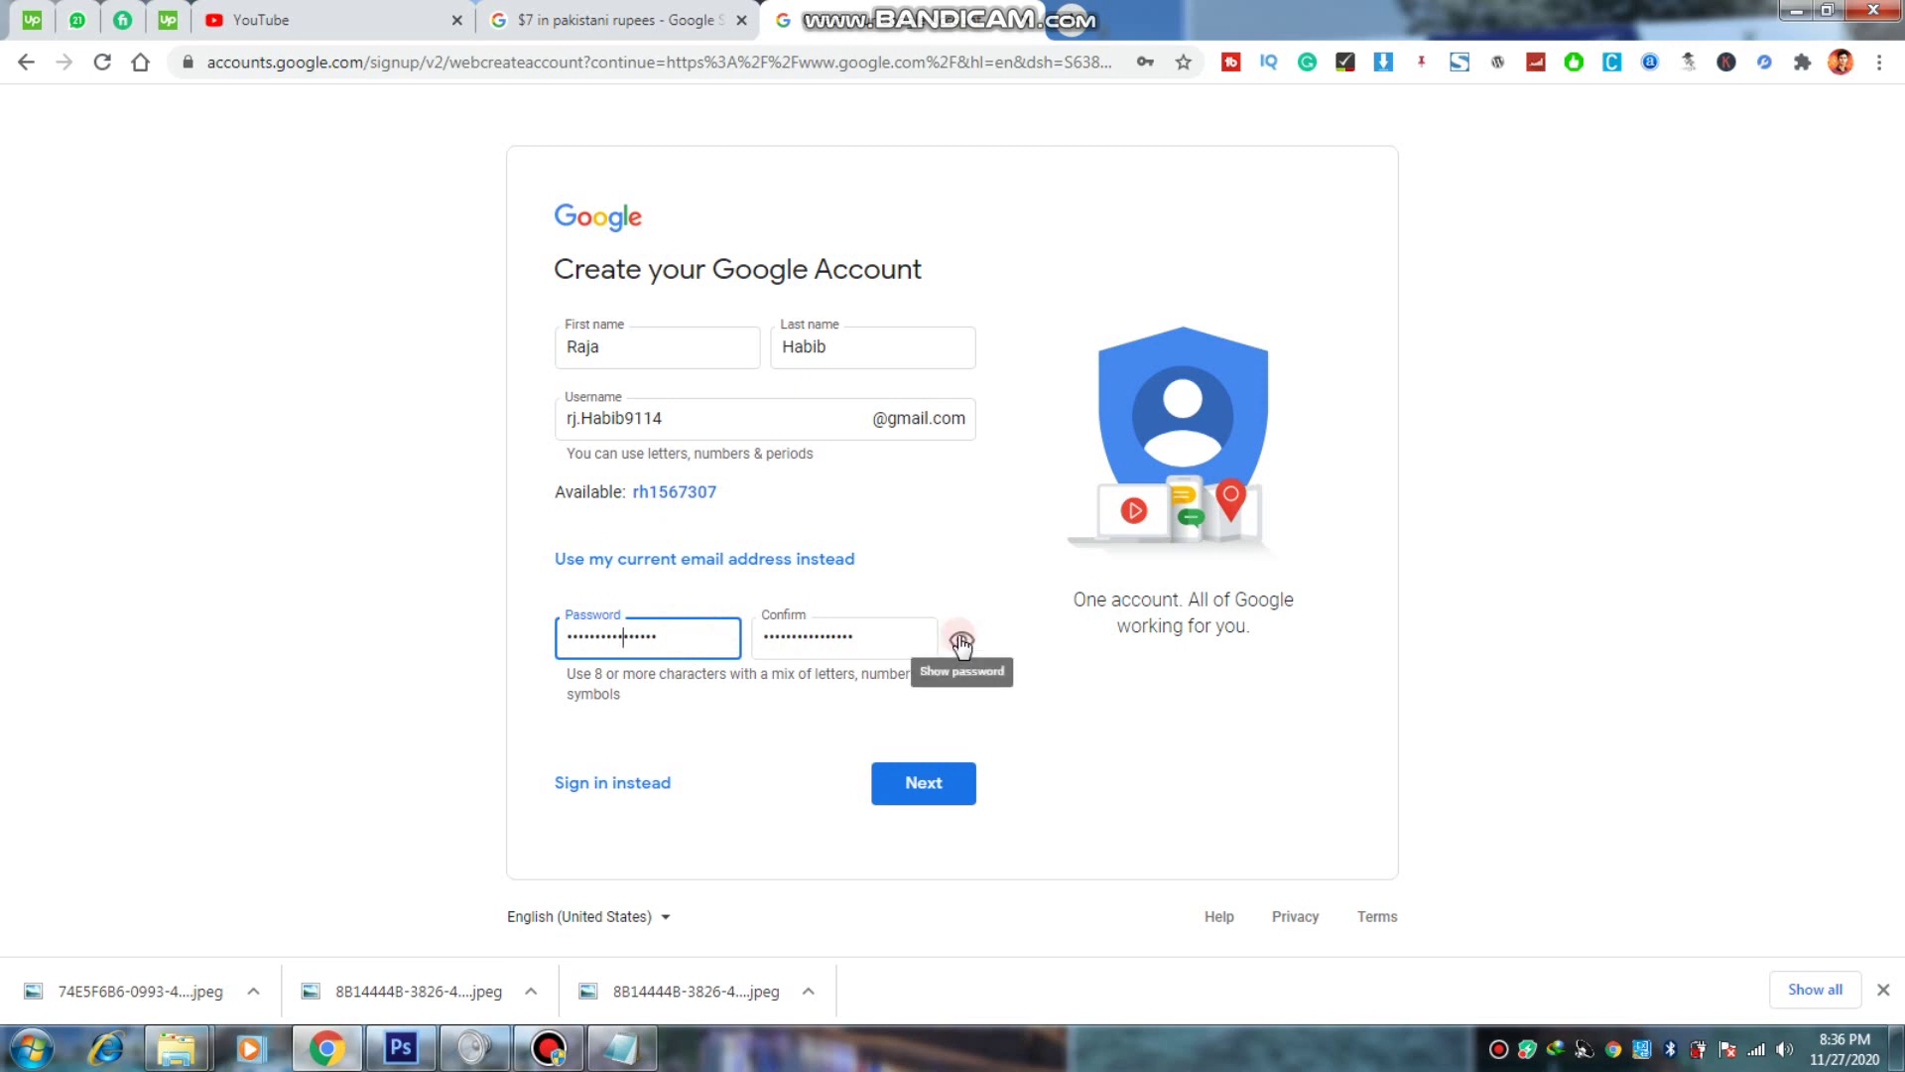
pyautogui.click(899, 780)
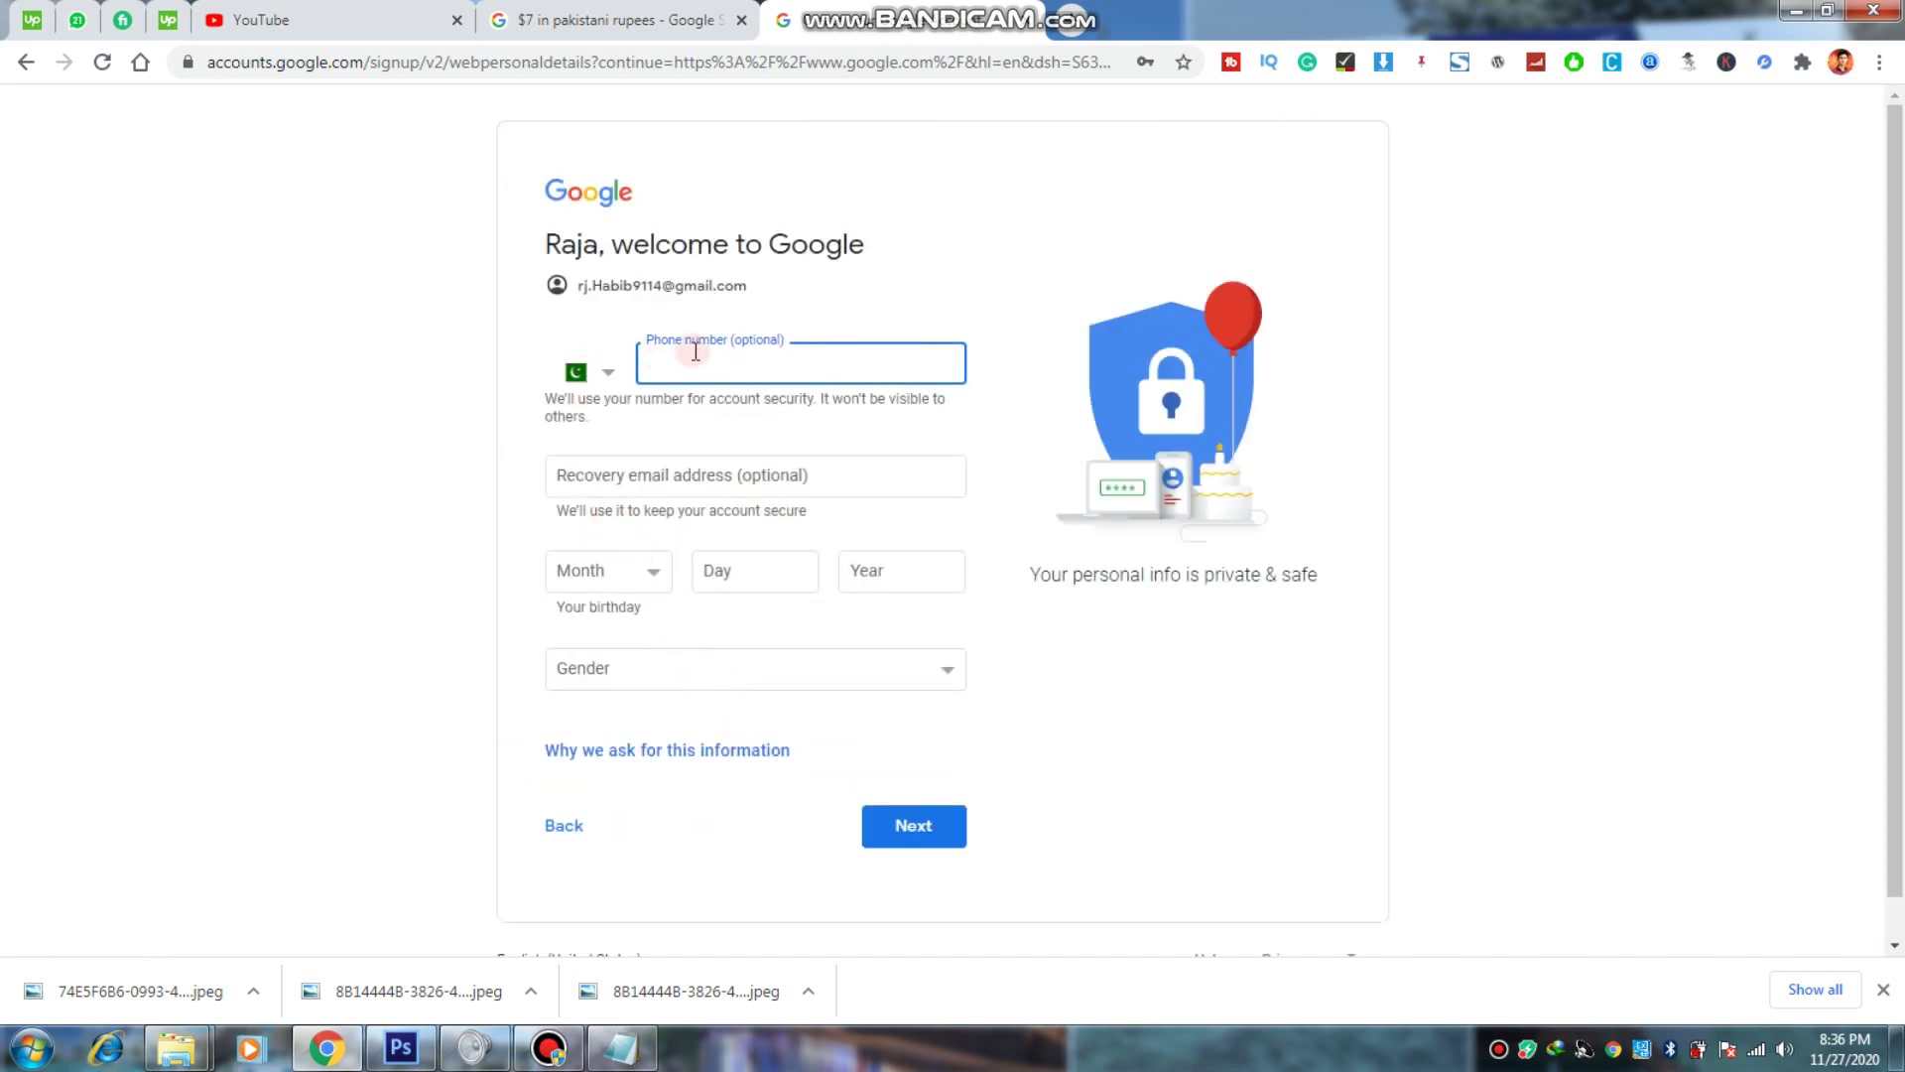
# Step: Leave the phone number and recovery email fields blank
pyautogui.click(696, 349)
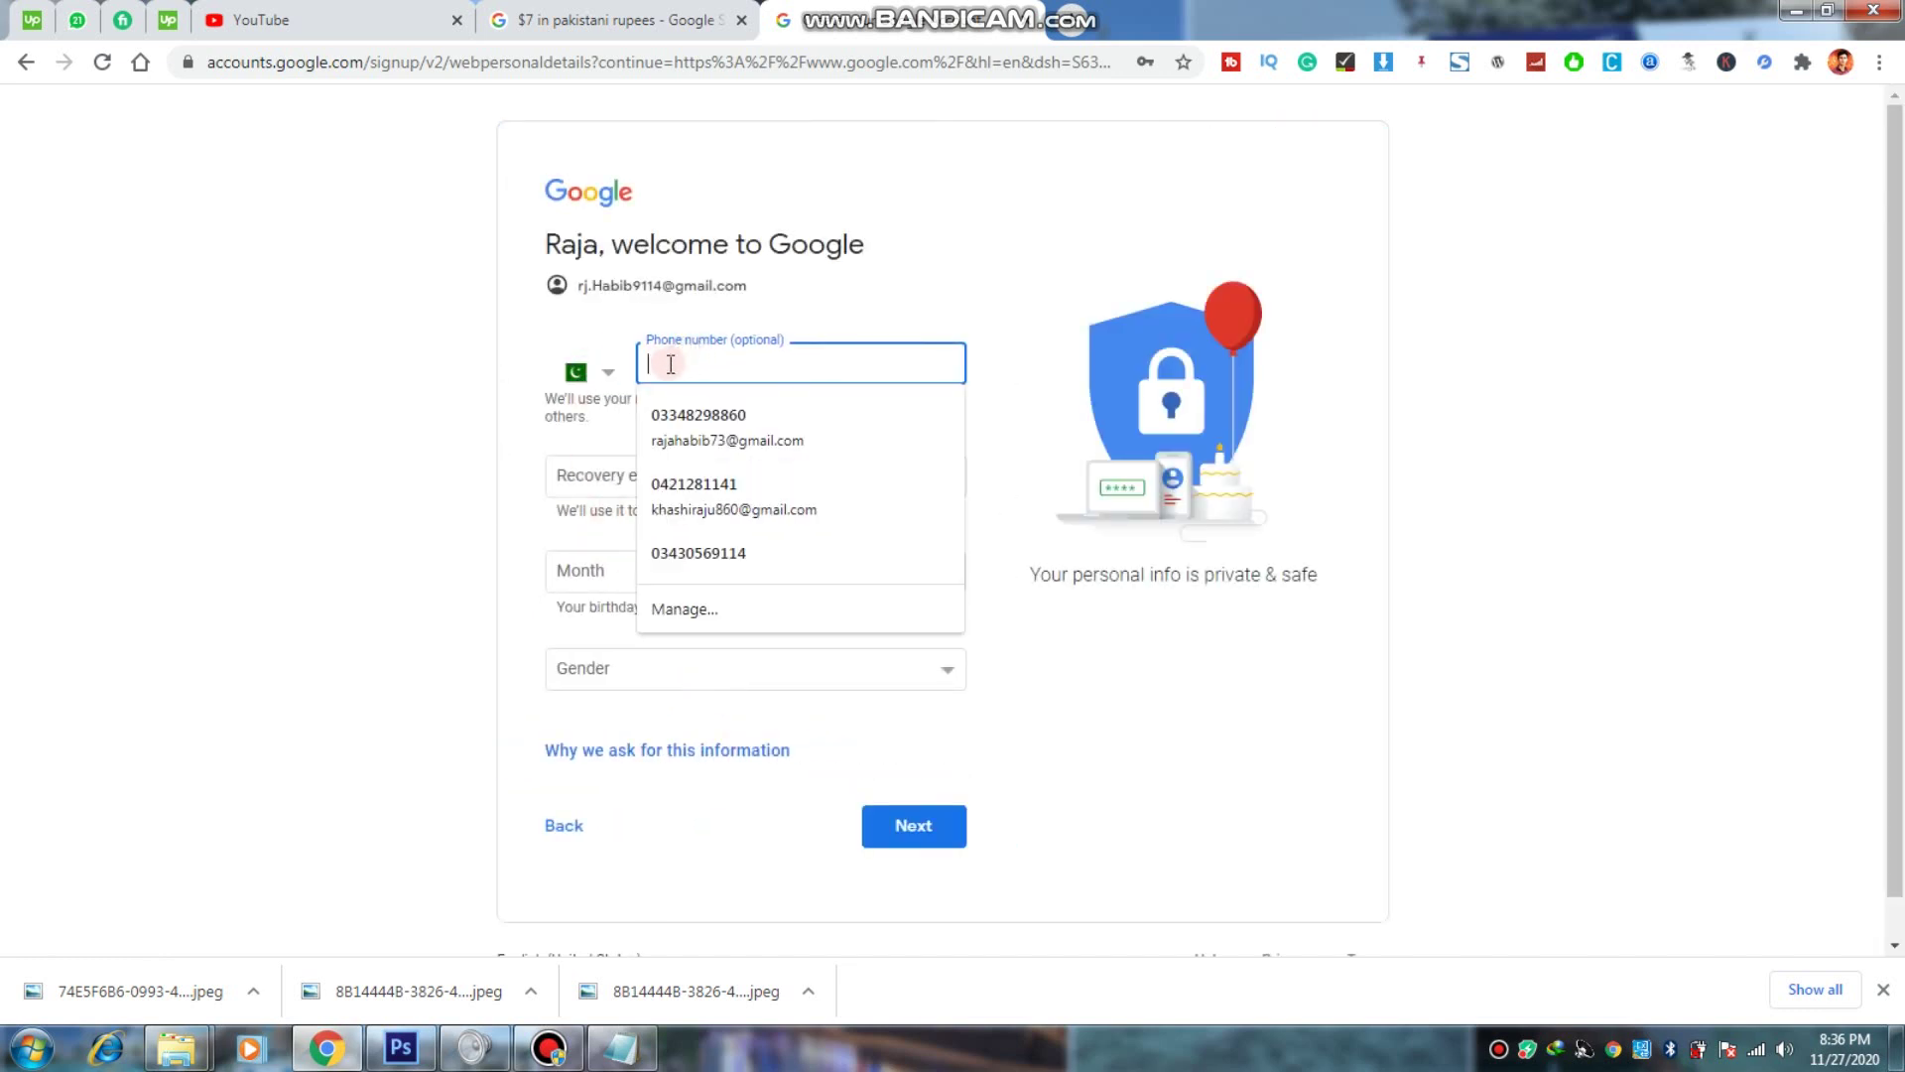
pyautogui.click(617, 330)
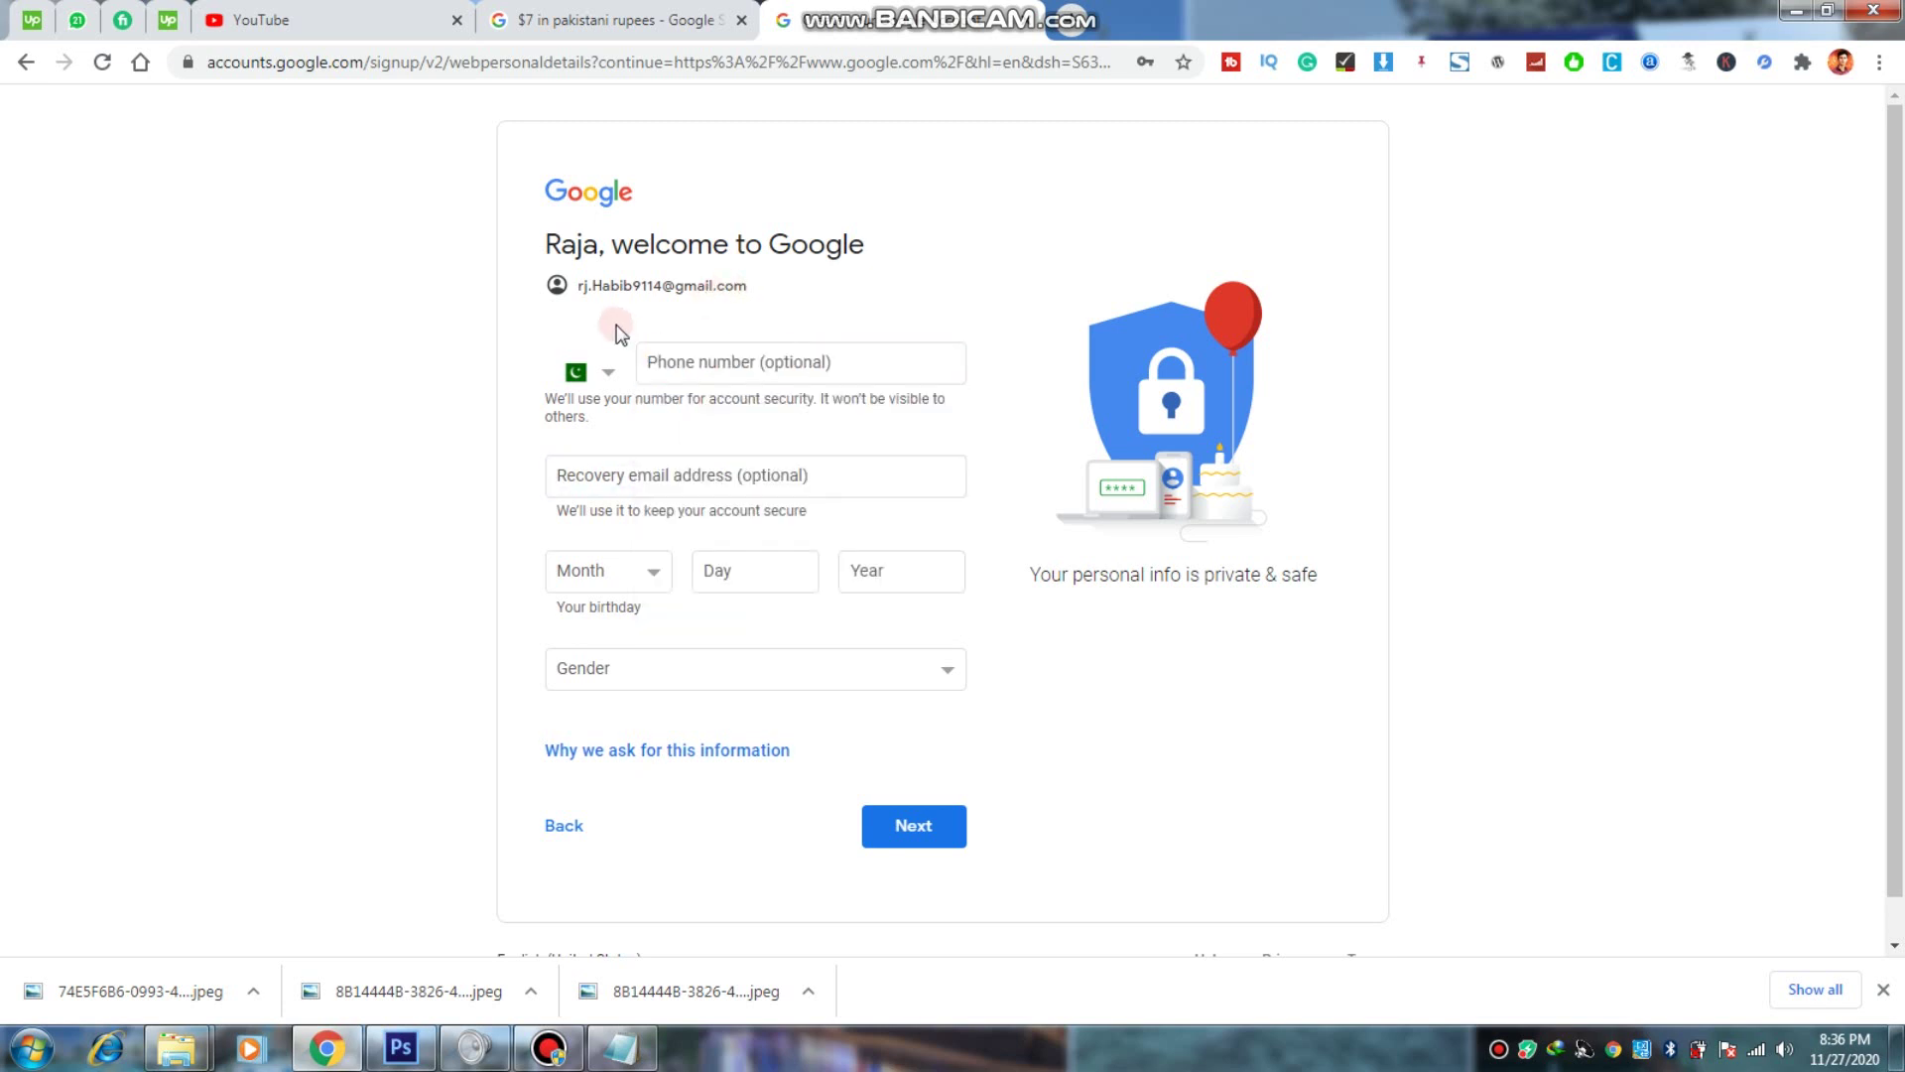
pyautogui.click(676, 356)
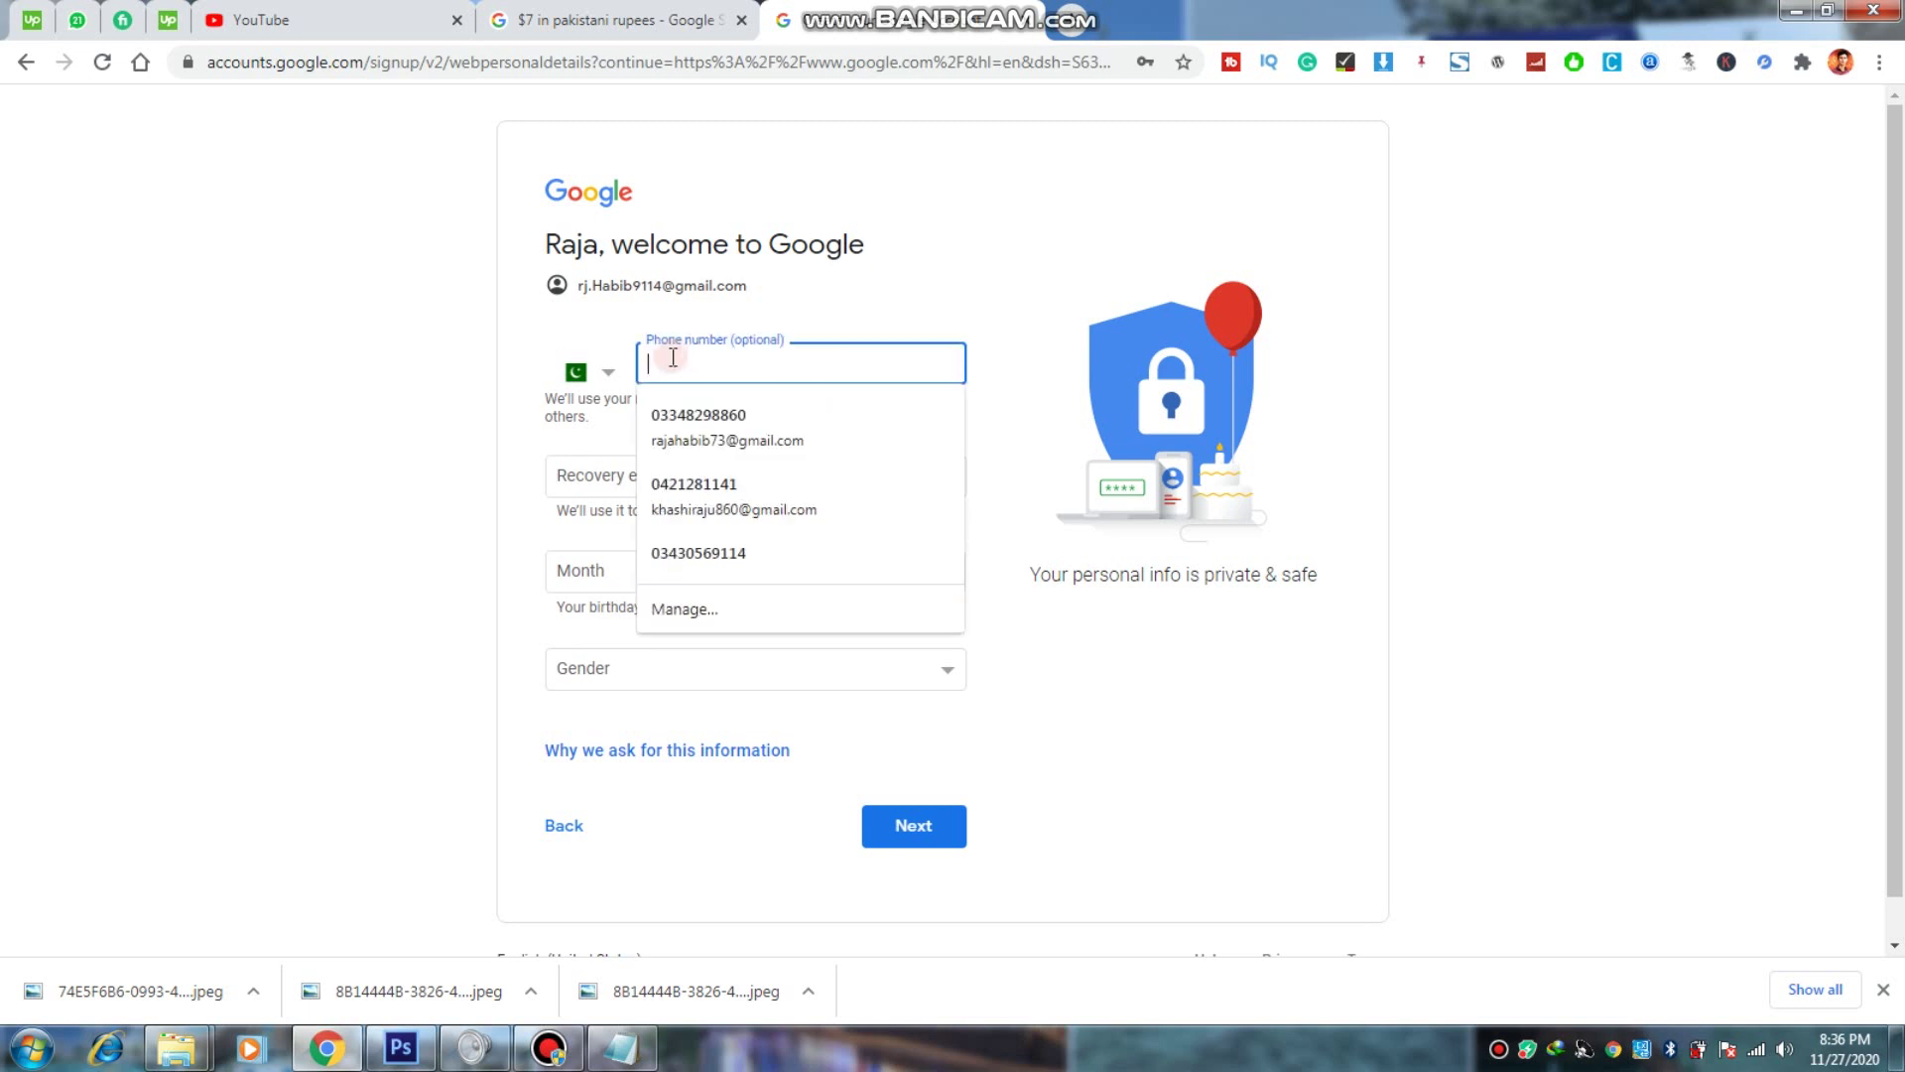
pyautogui.click(597, 331)
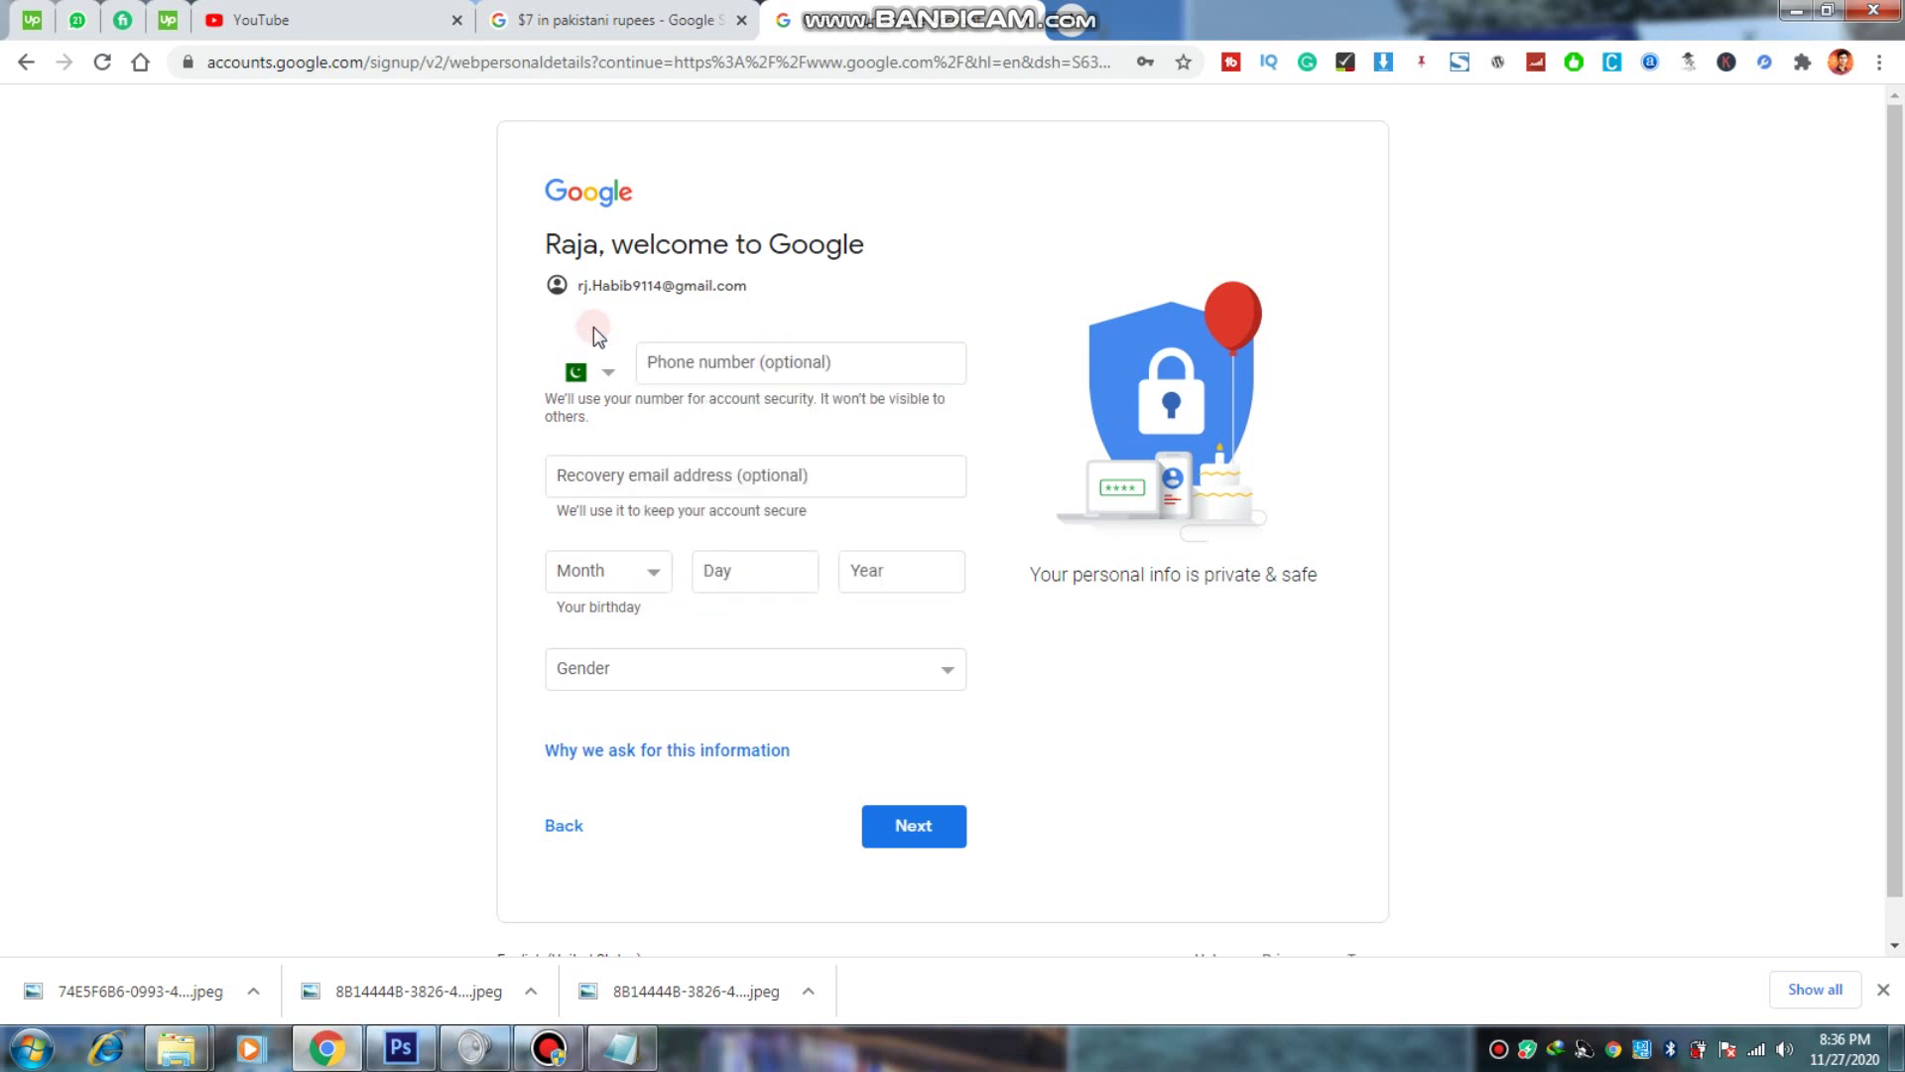
pyautogui.click(661, 335)
pyautogui.click(714, 469)
pyautogui.click(711, 443)
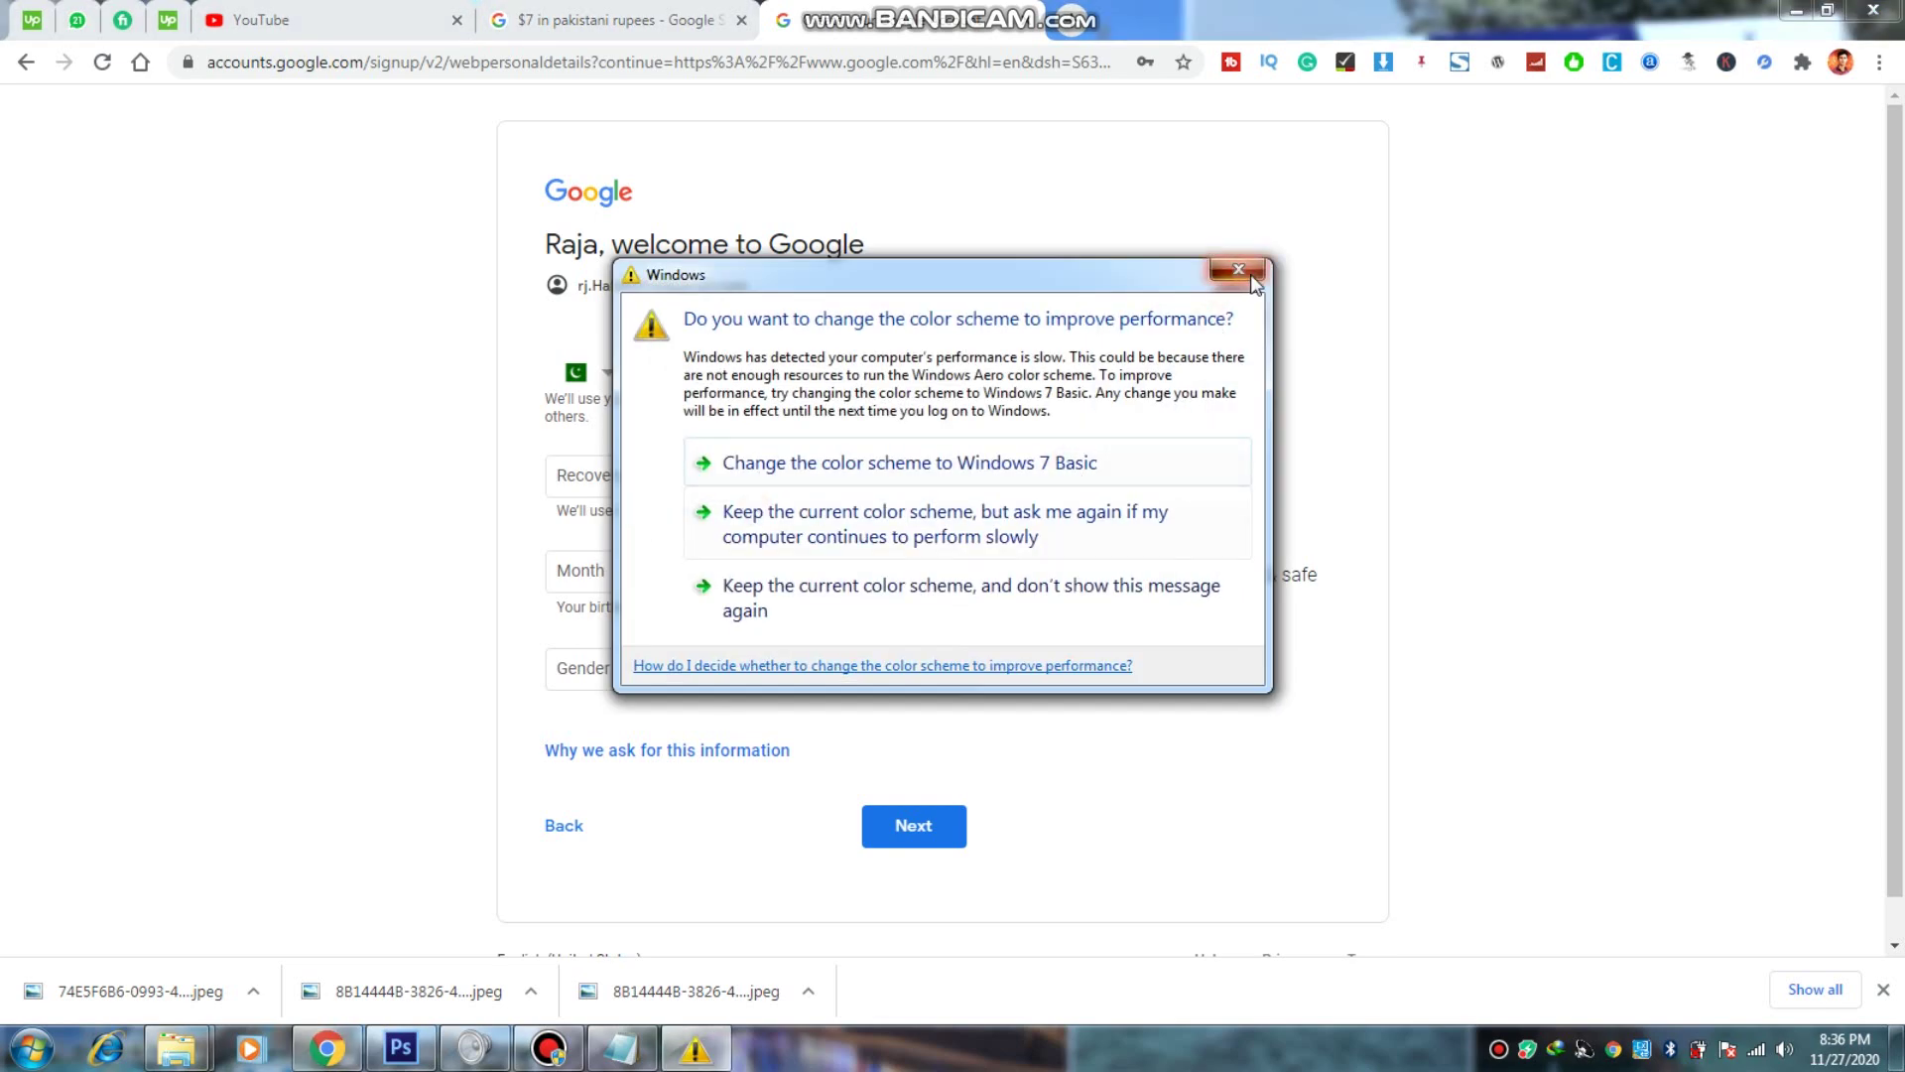
pyautogui.click(1251, 276)
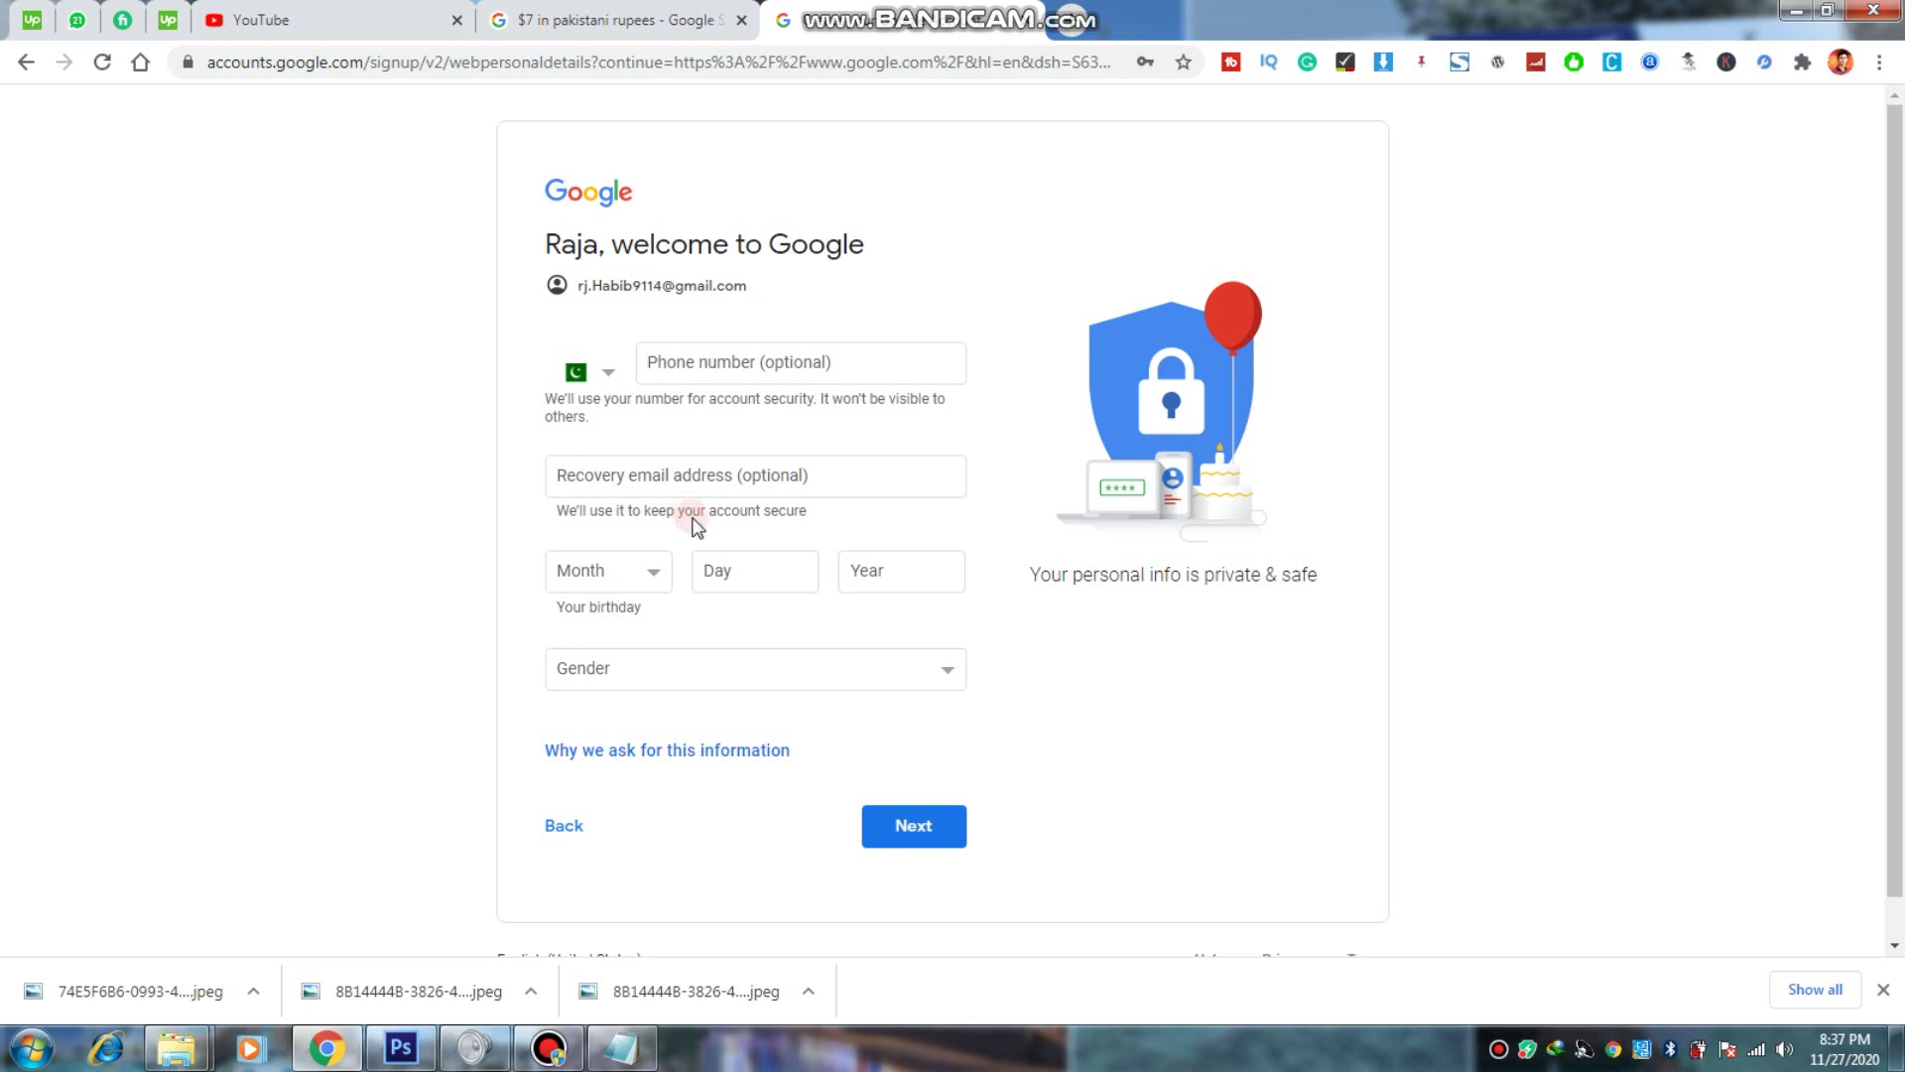
pyautogui.click(651, 573)
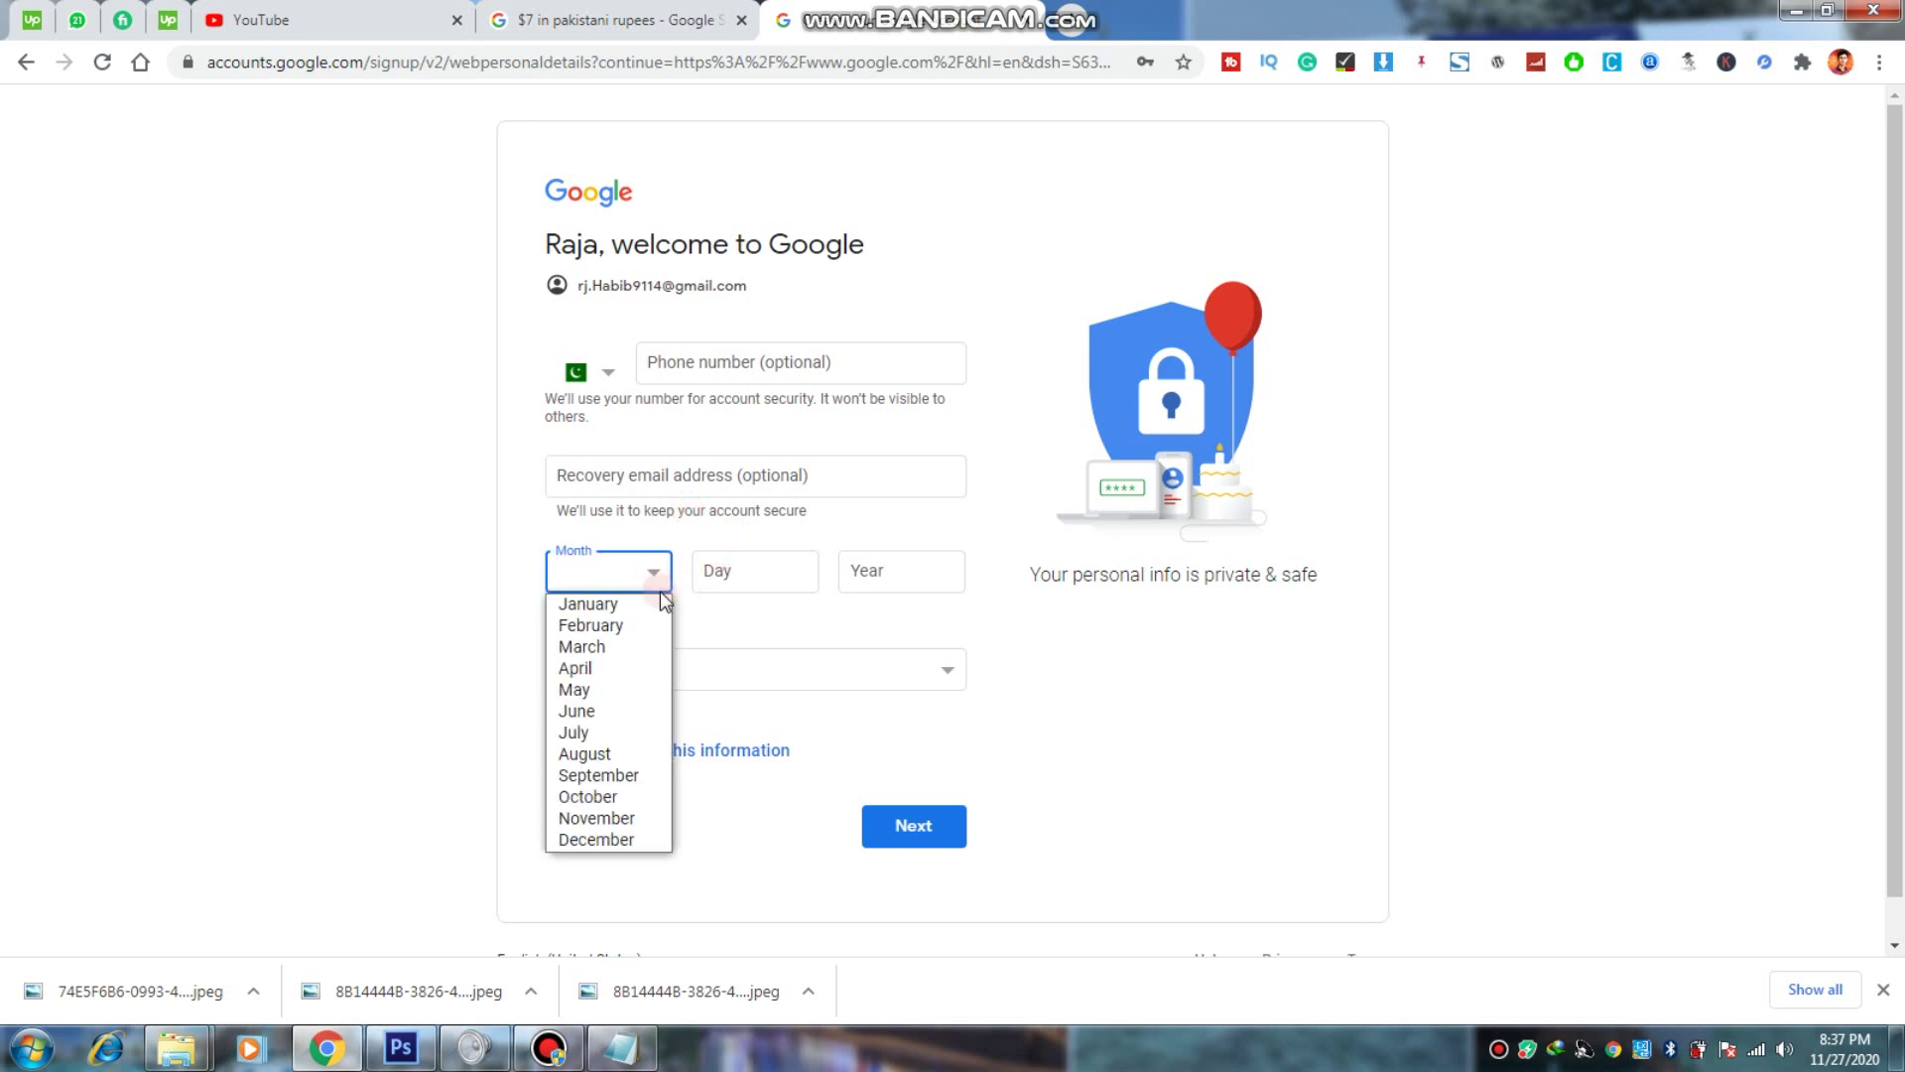
pyautogui.click(619, 800)
pyautogui.click(733, 566)
pyautogui.write('21')
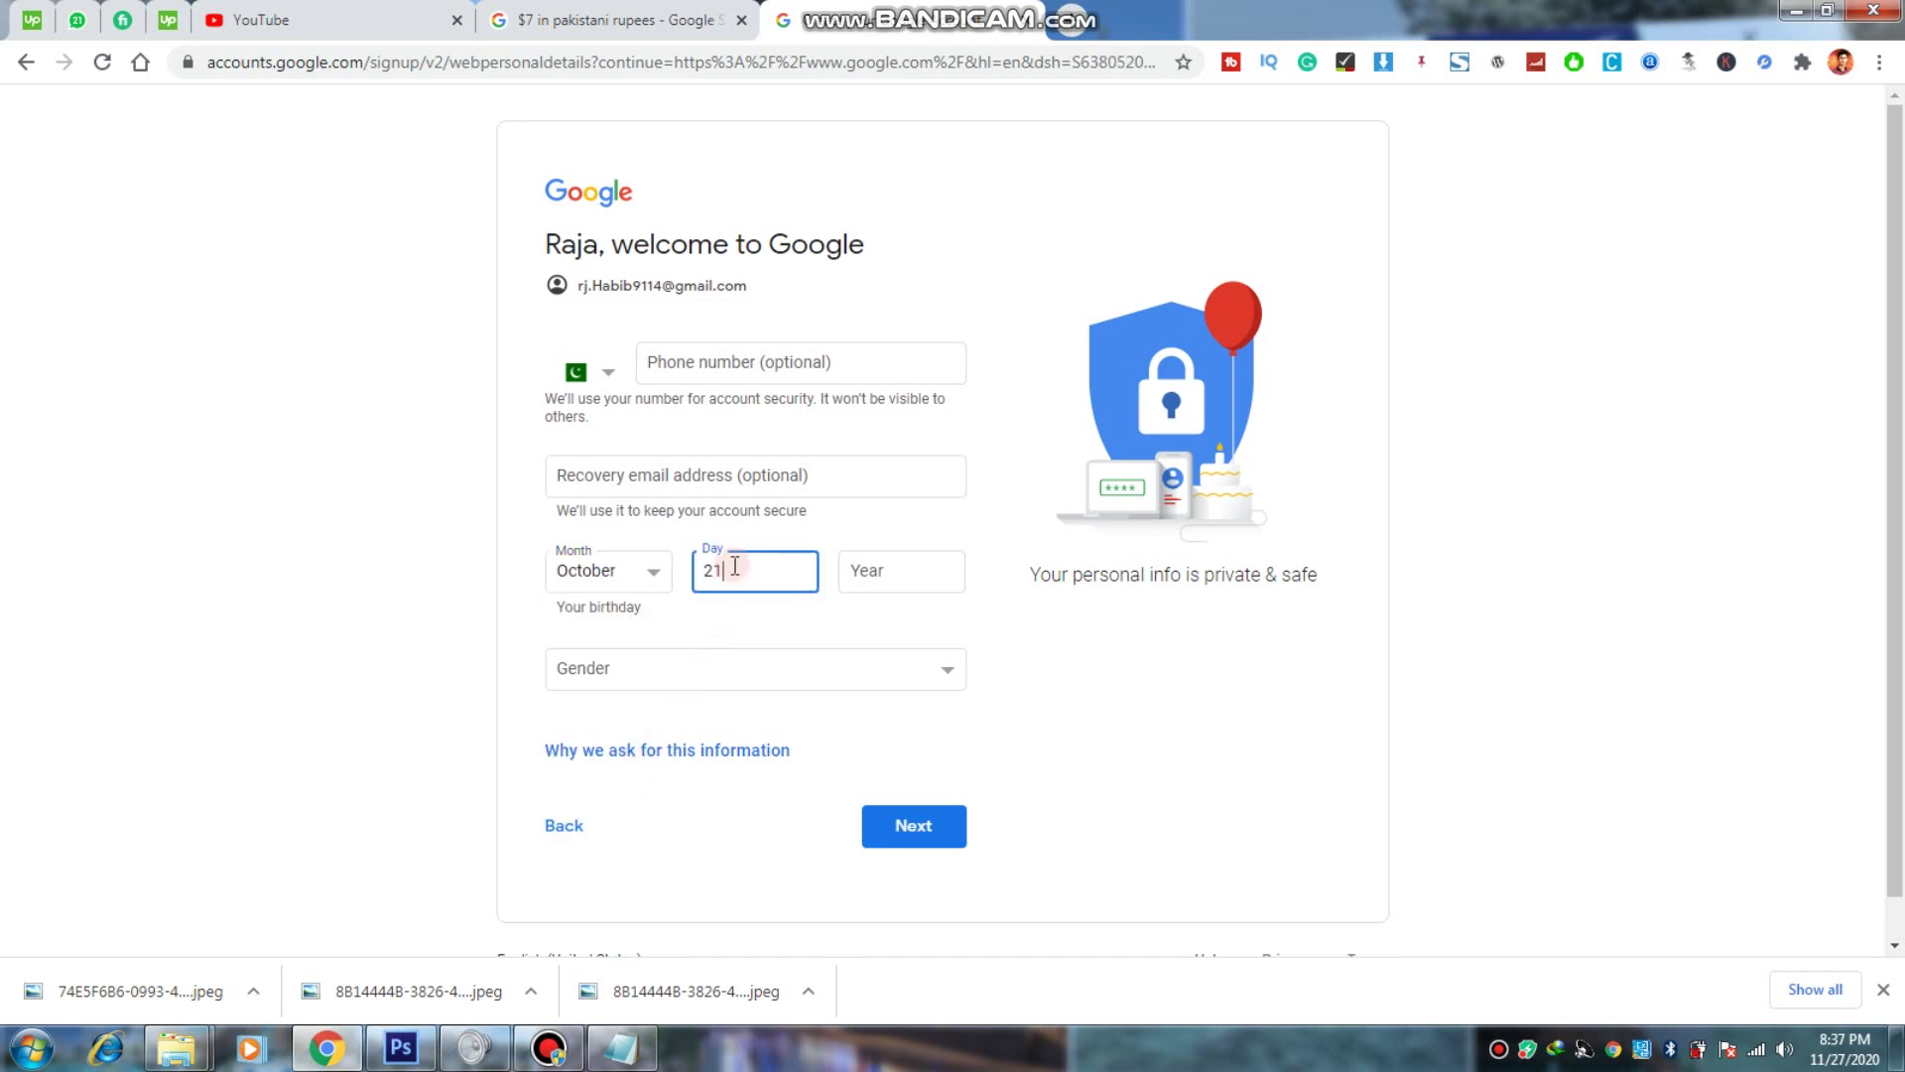
pyautogui.press('Tab')
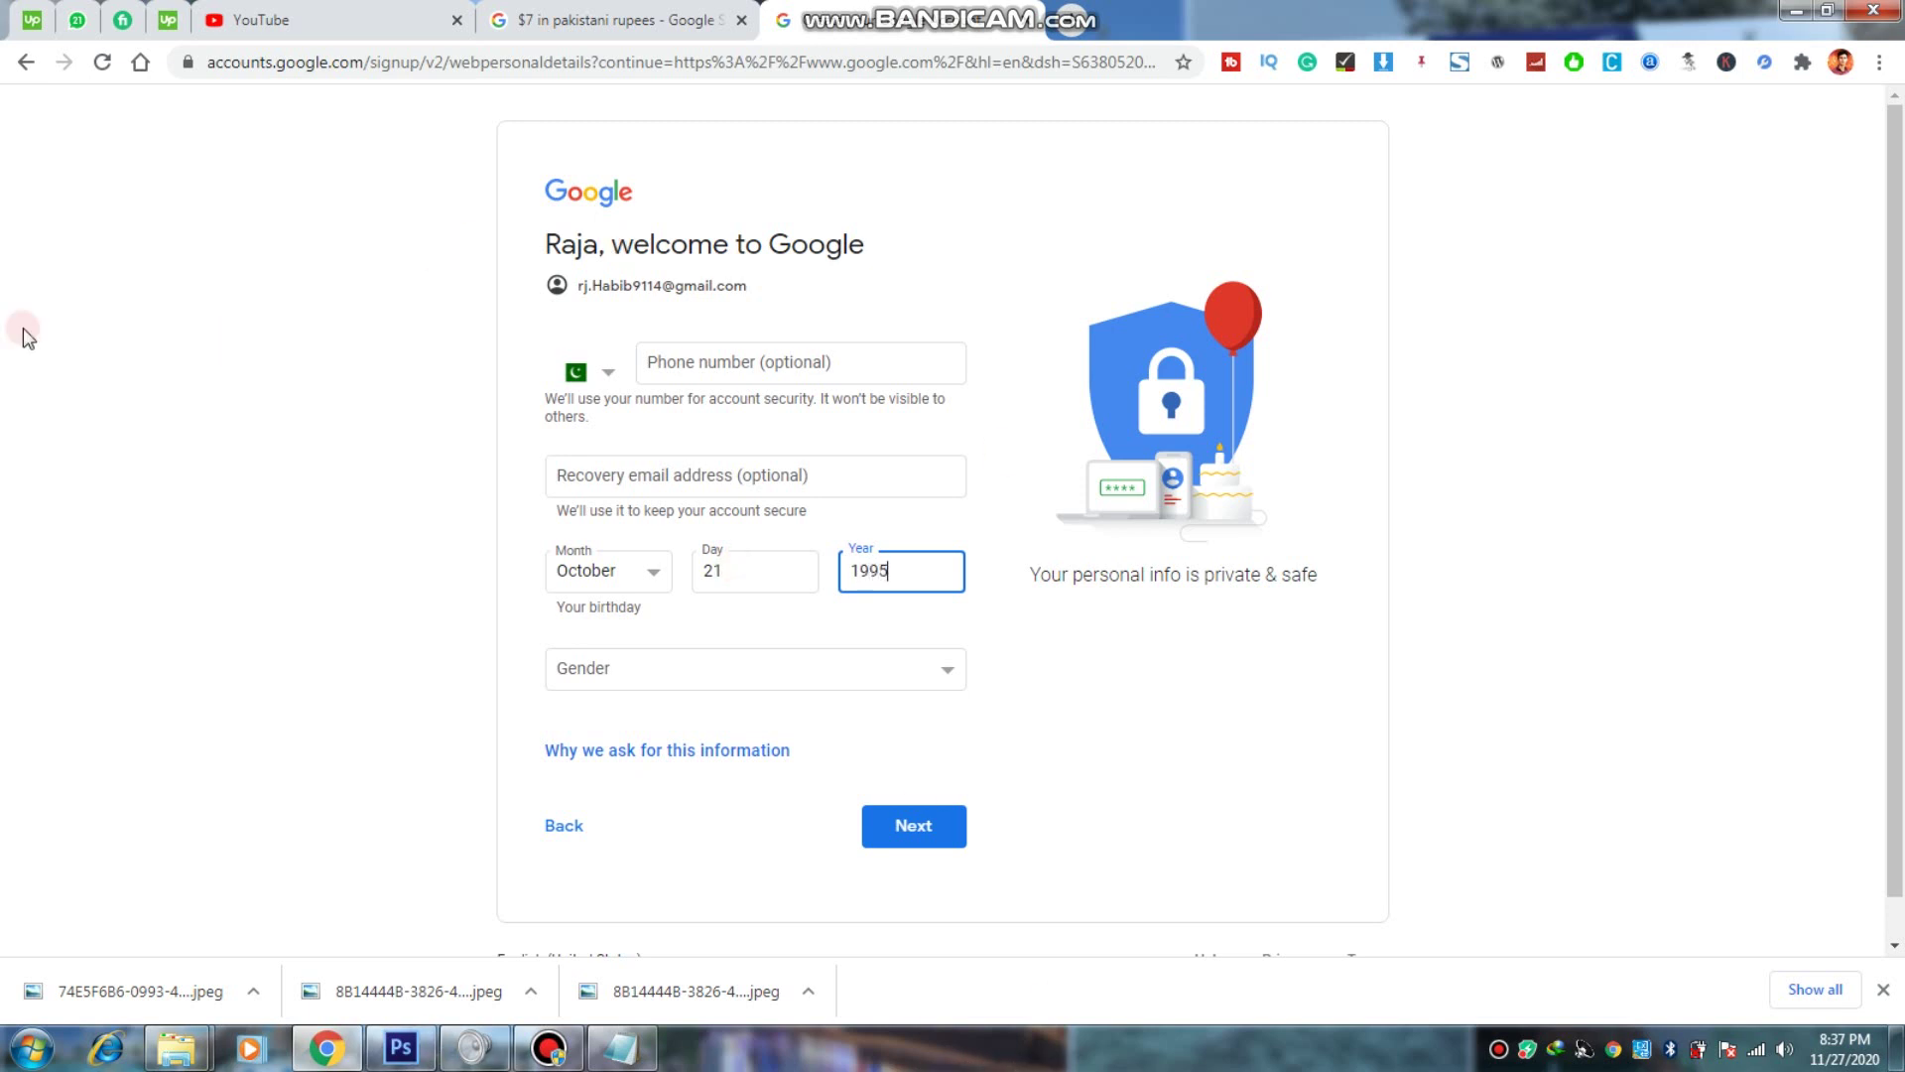
pyautogui.click(751, 668)
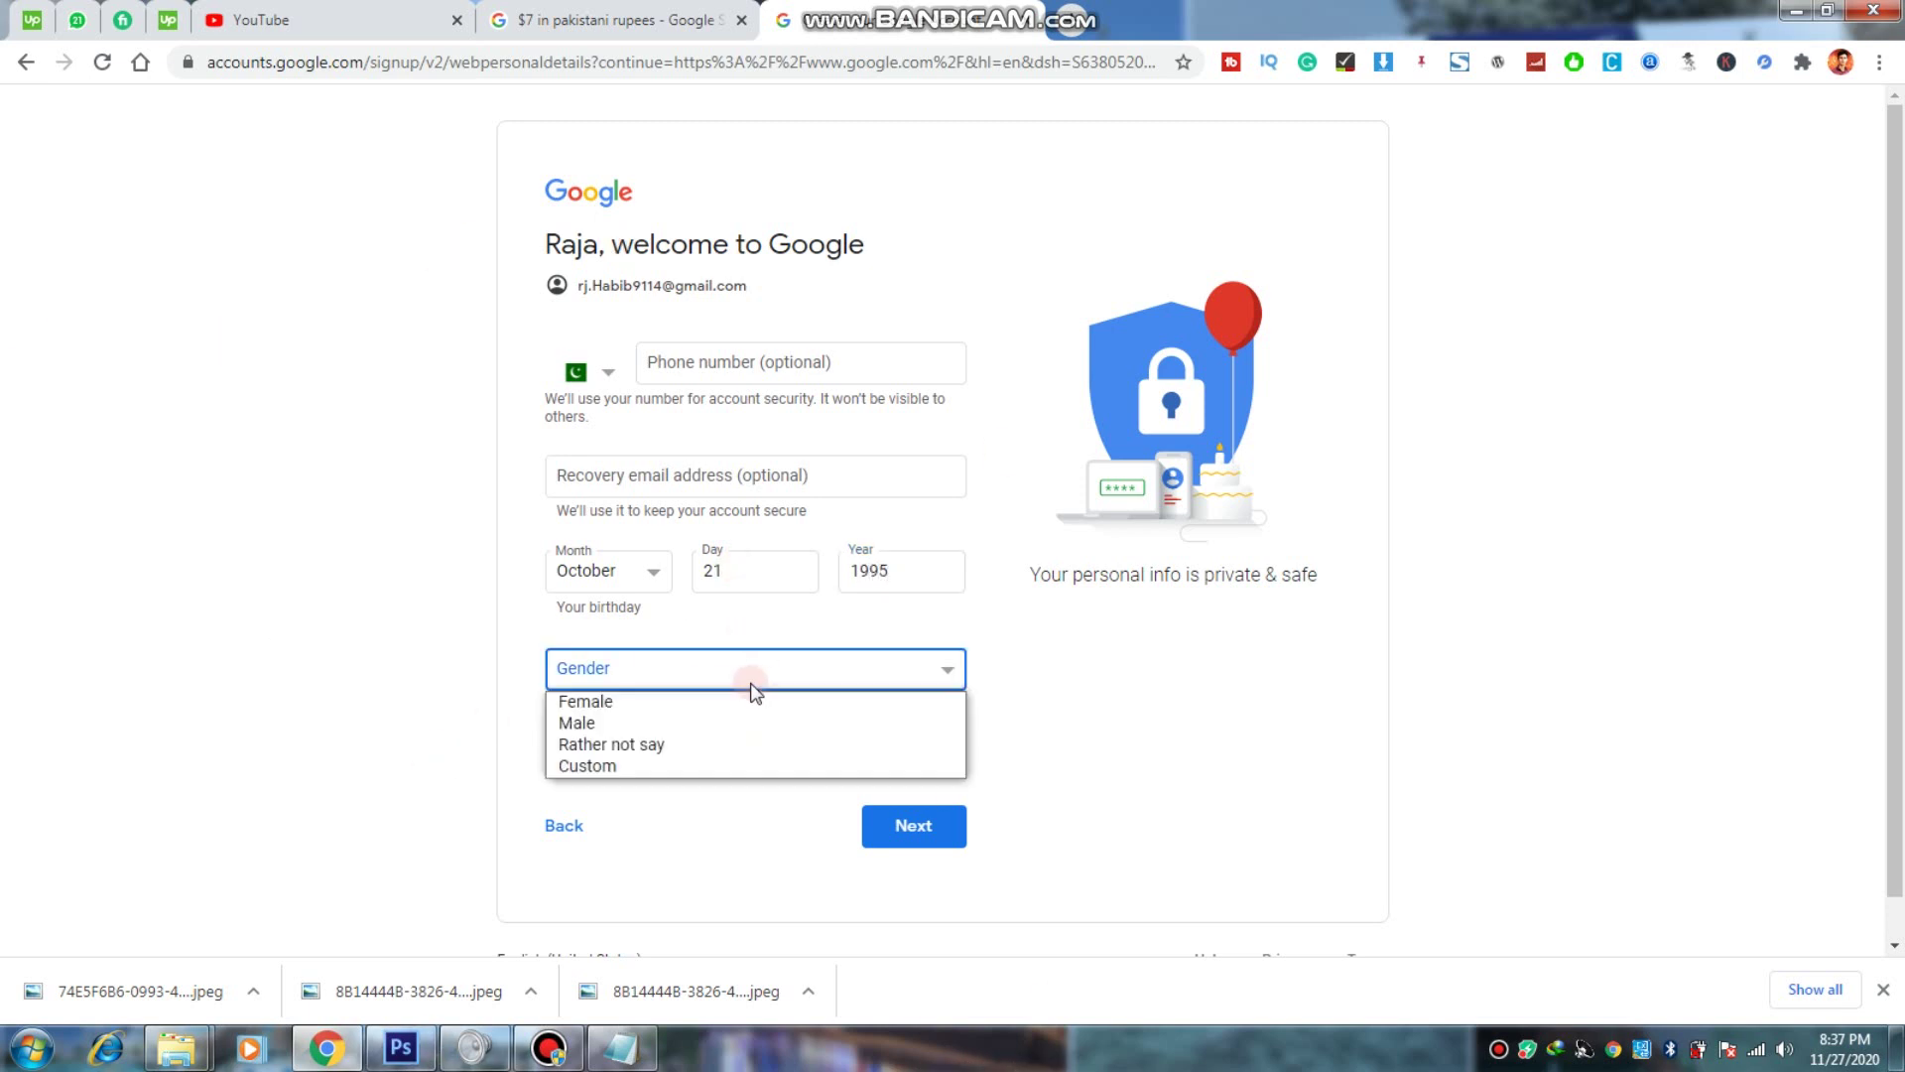
pyautogui.click(622, 732)
pyautogui.click(915, 833)
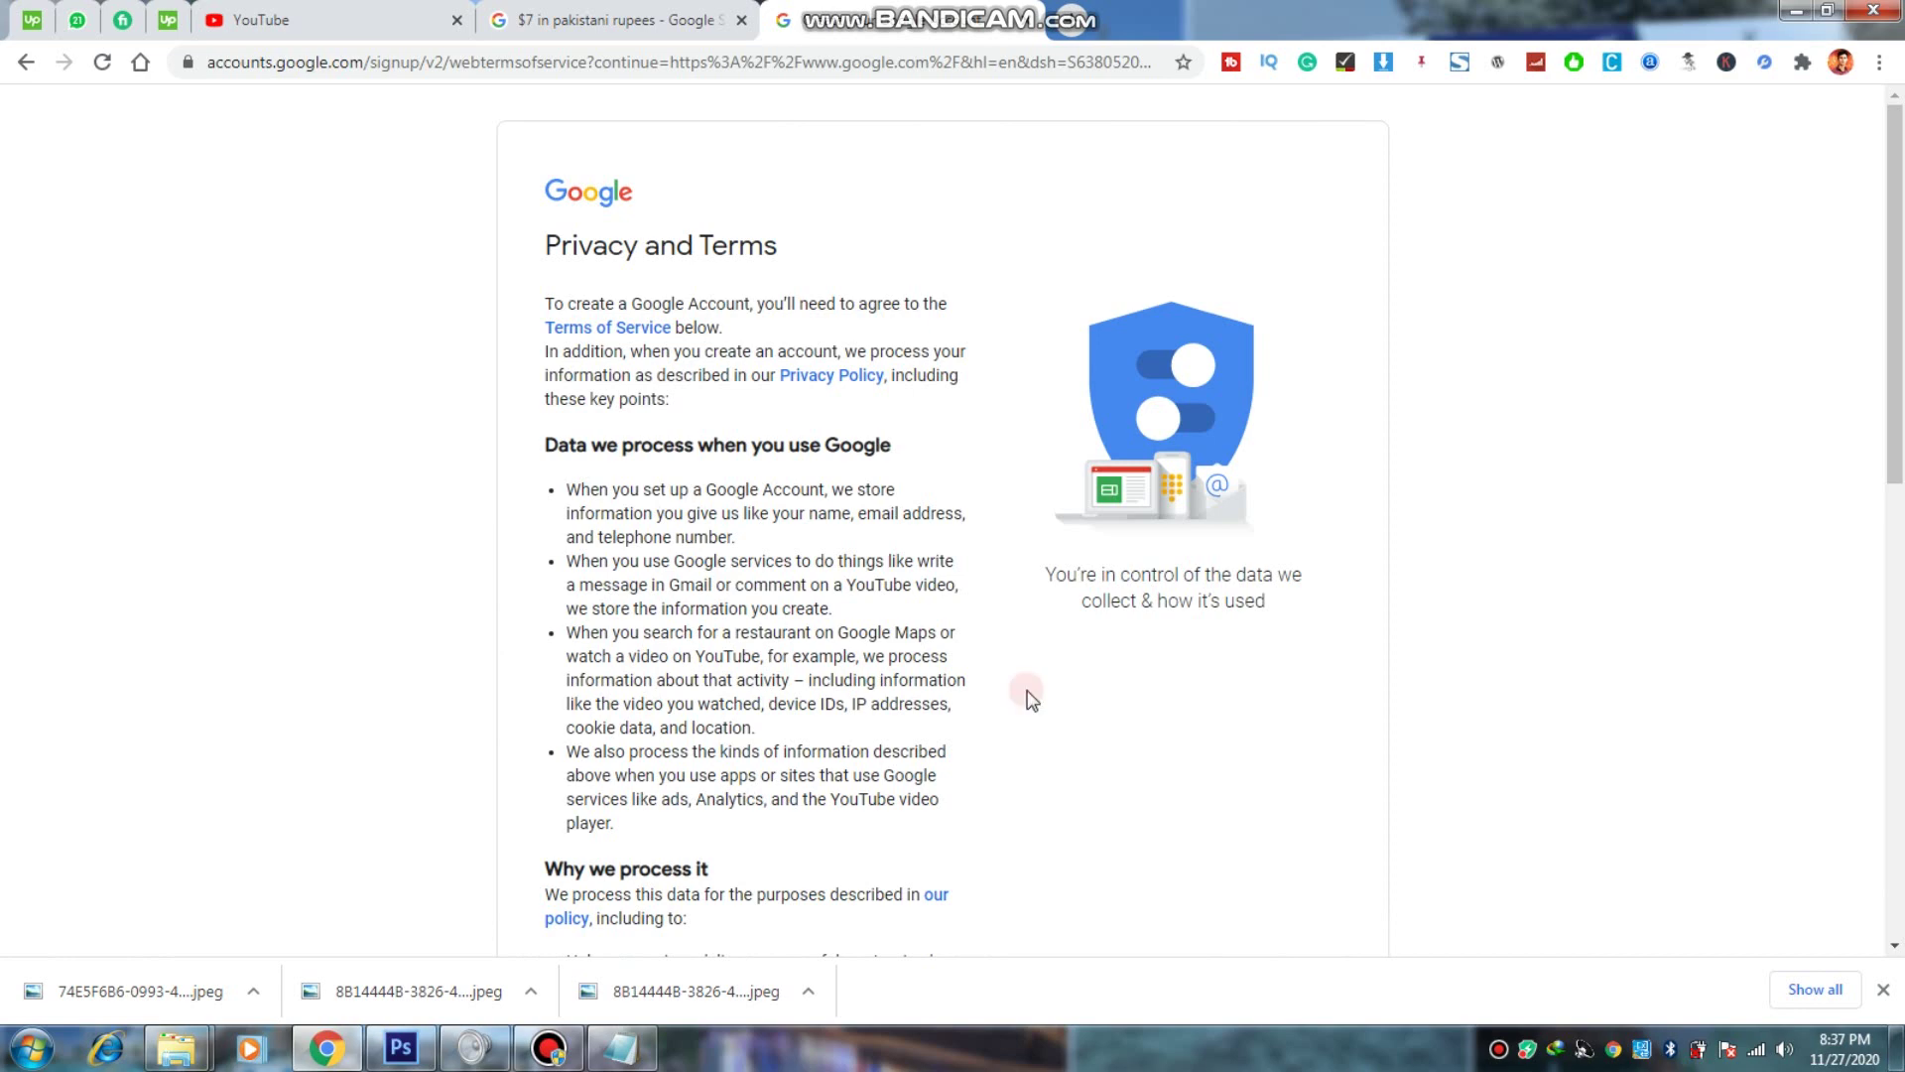
# Step: Scroll to the bottom of Privacy and Terms and click I agree
pyautogui.scroll(-10, 1026, 693)
pyautogui.scroll(-1, 794, 769)
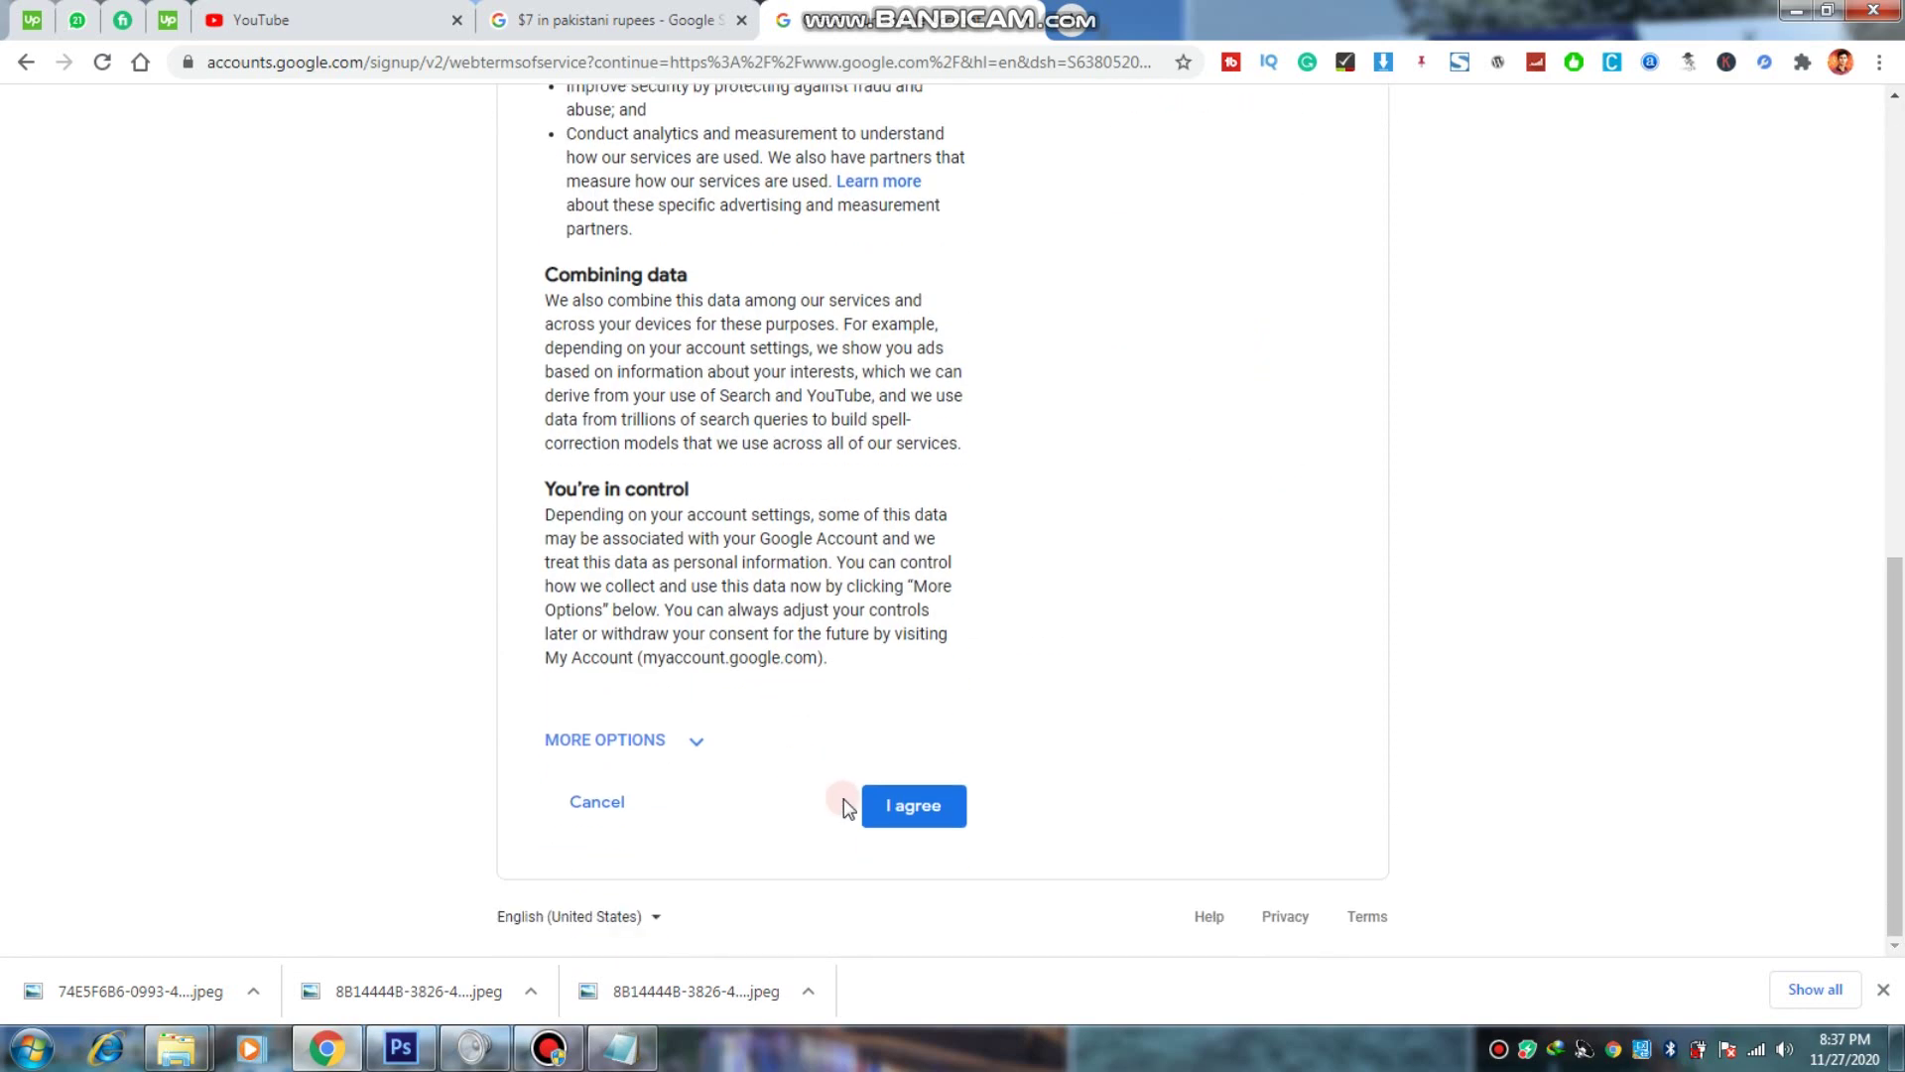
pyautogui.click(914, 809)
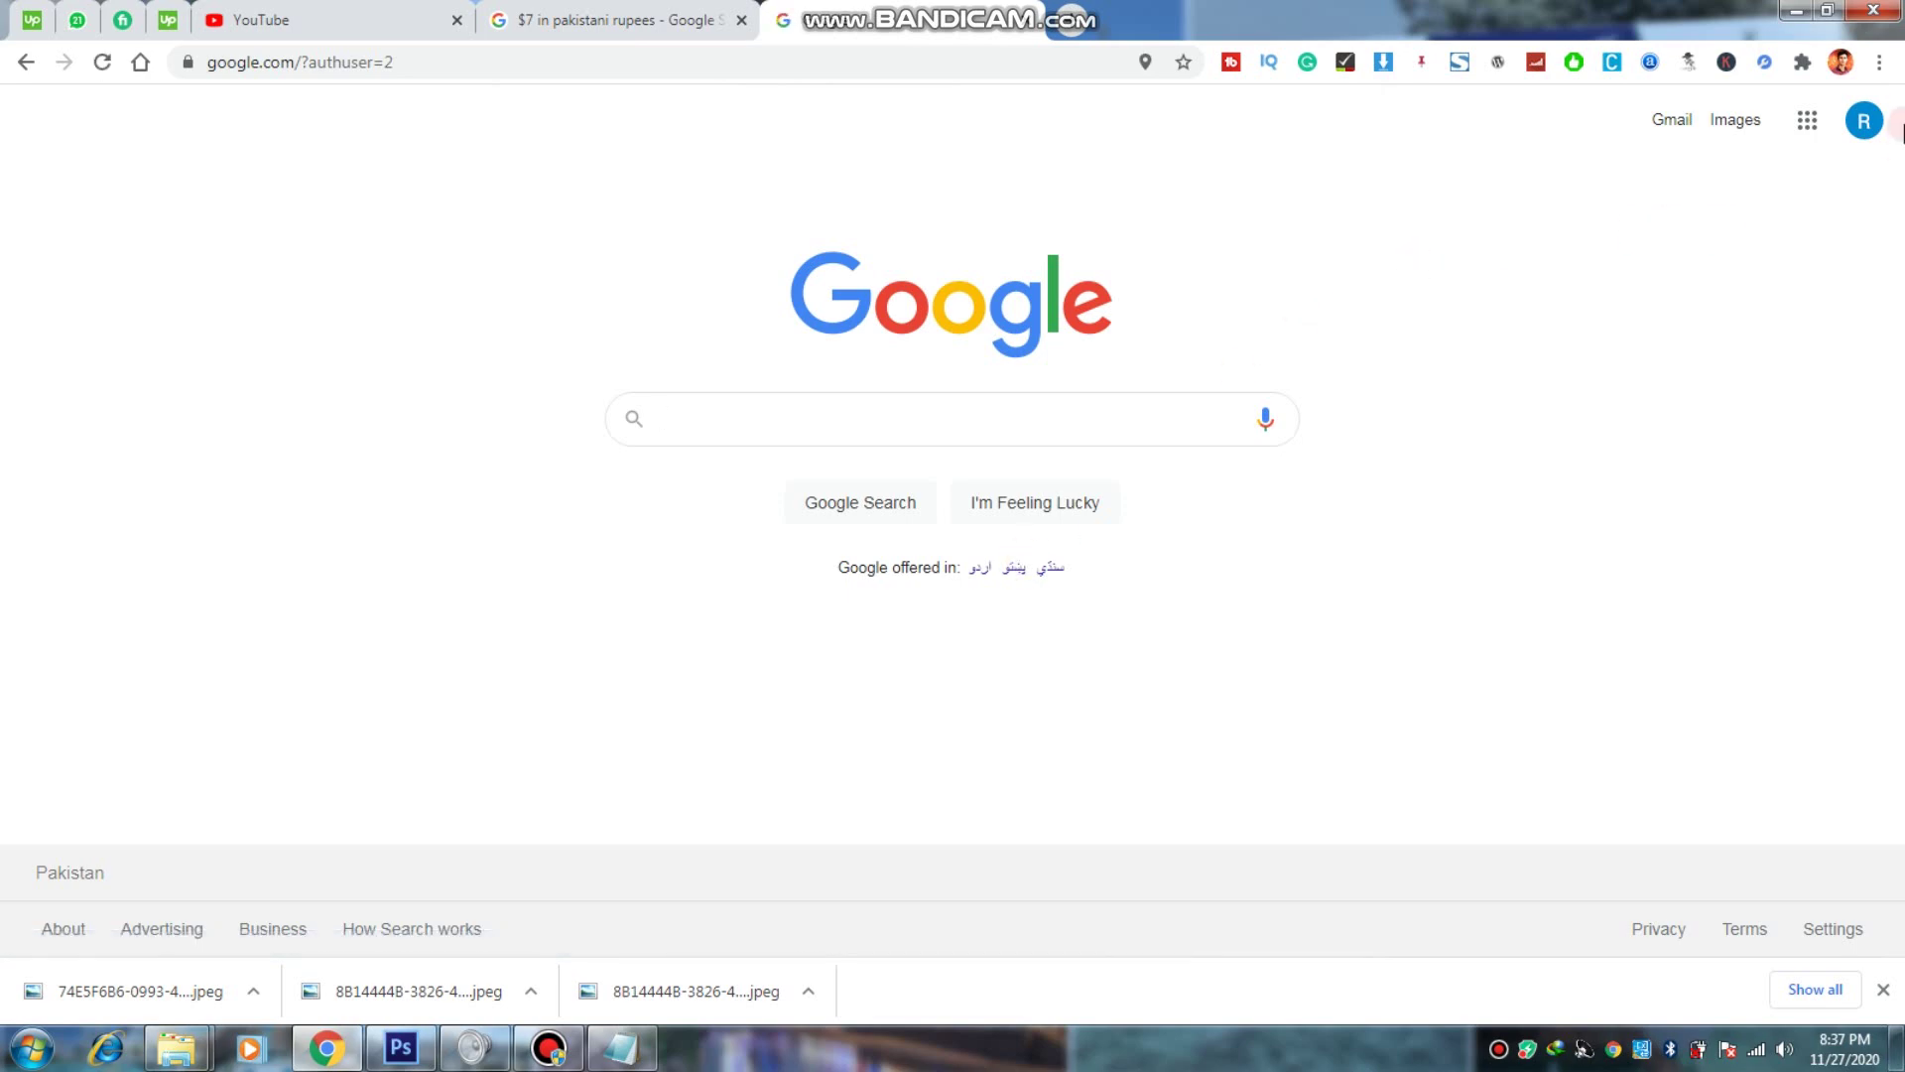
# Step: Confirm the signed-in account via the avatar, then launch Gmail from the Google apps grid
pyautogui.click(1865, 121)
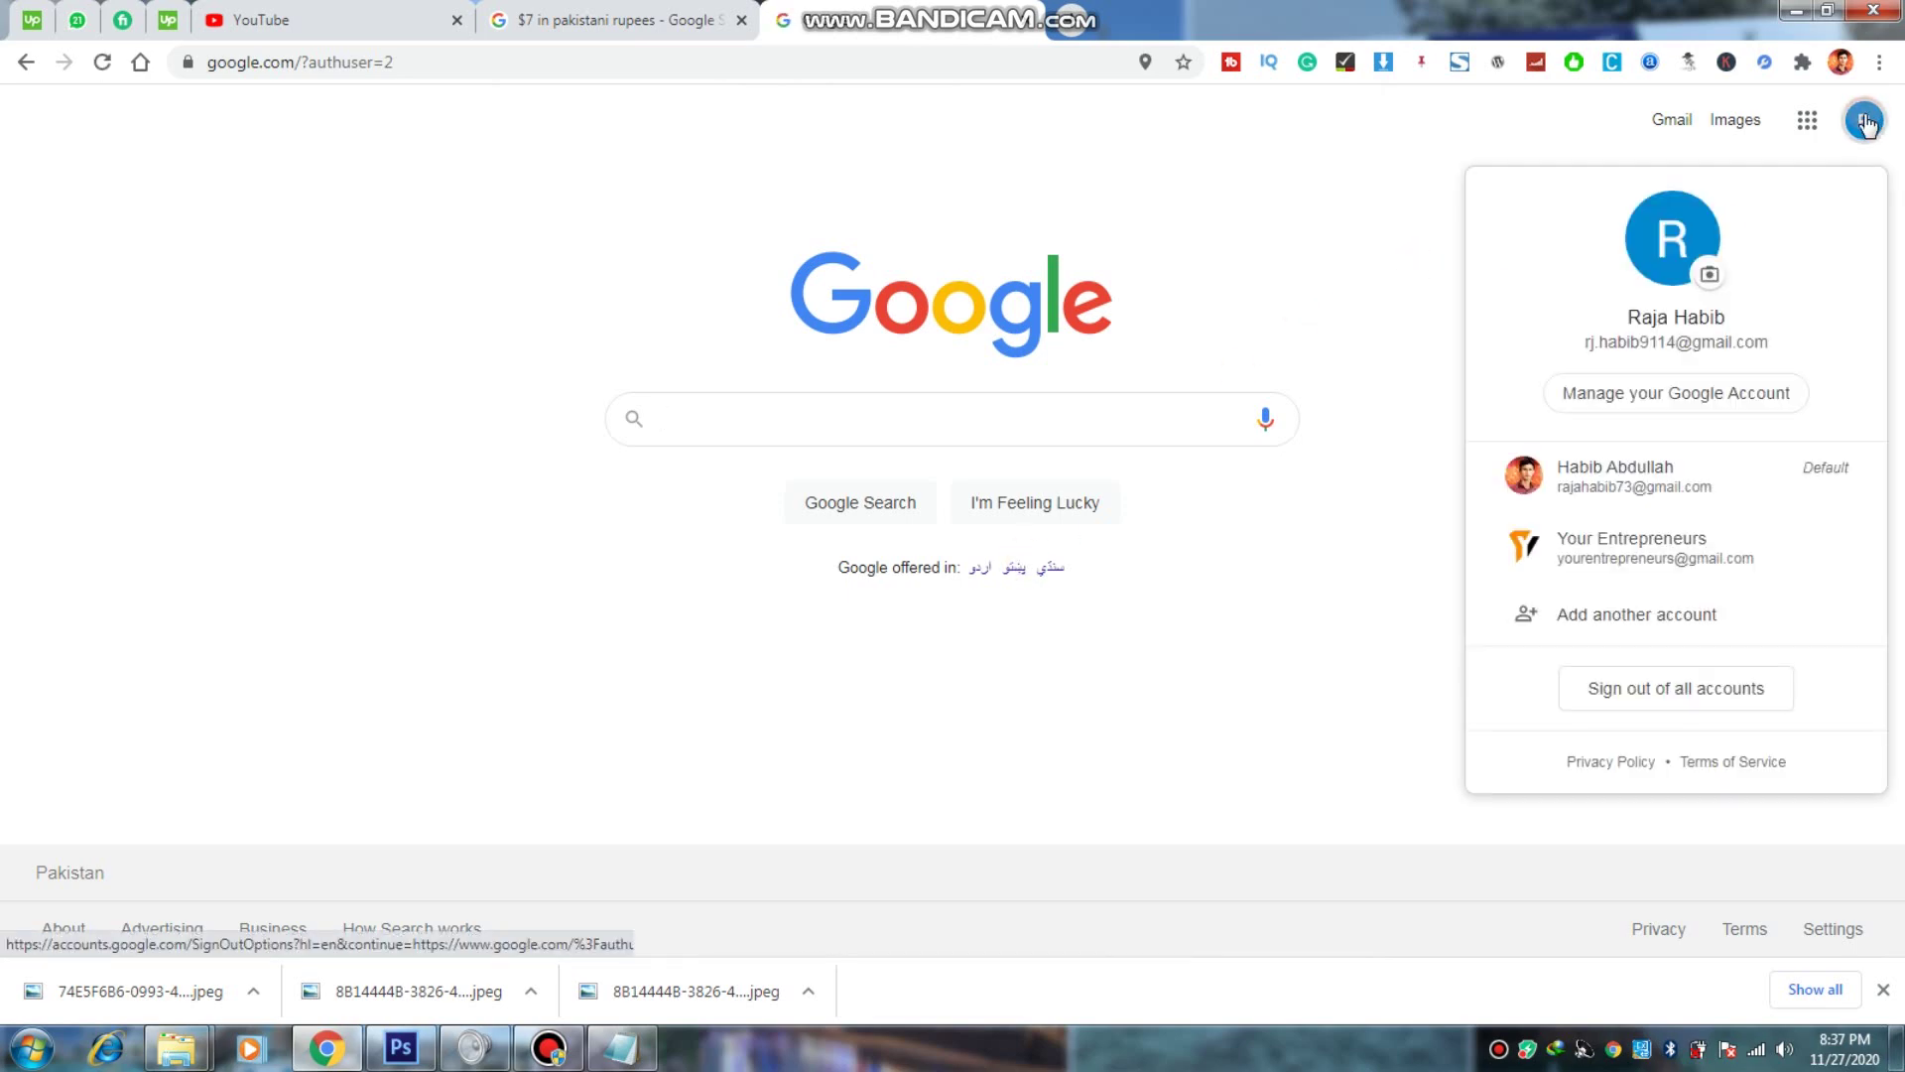
pyautogui.click(1546, 123)
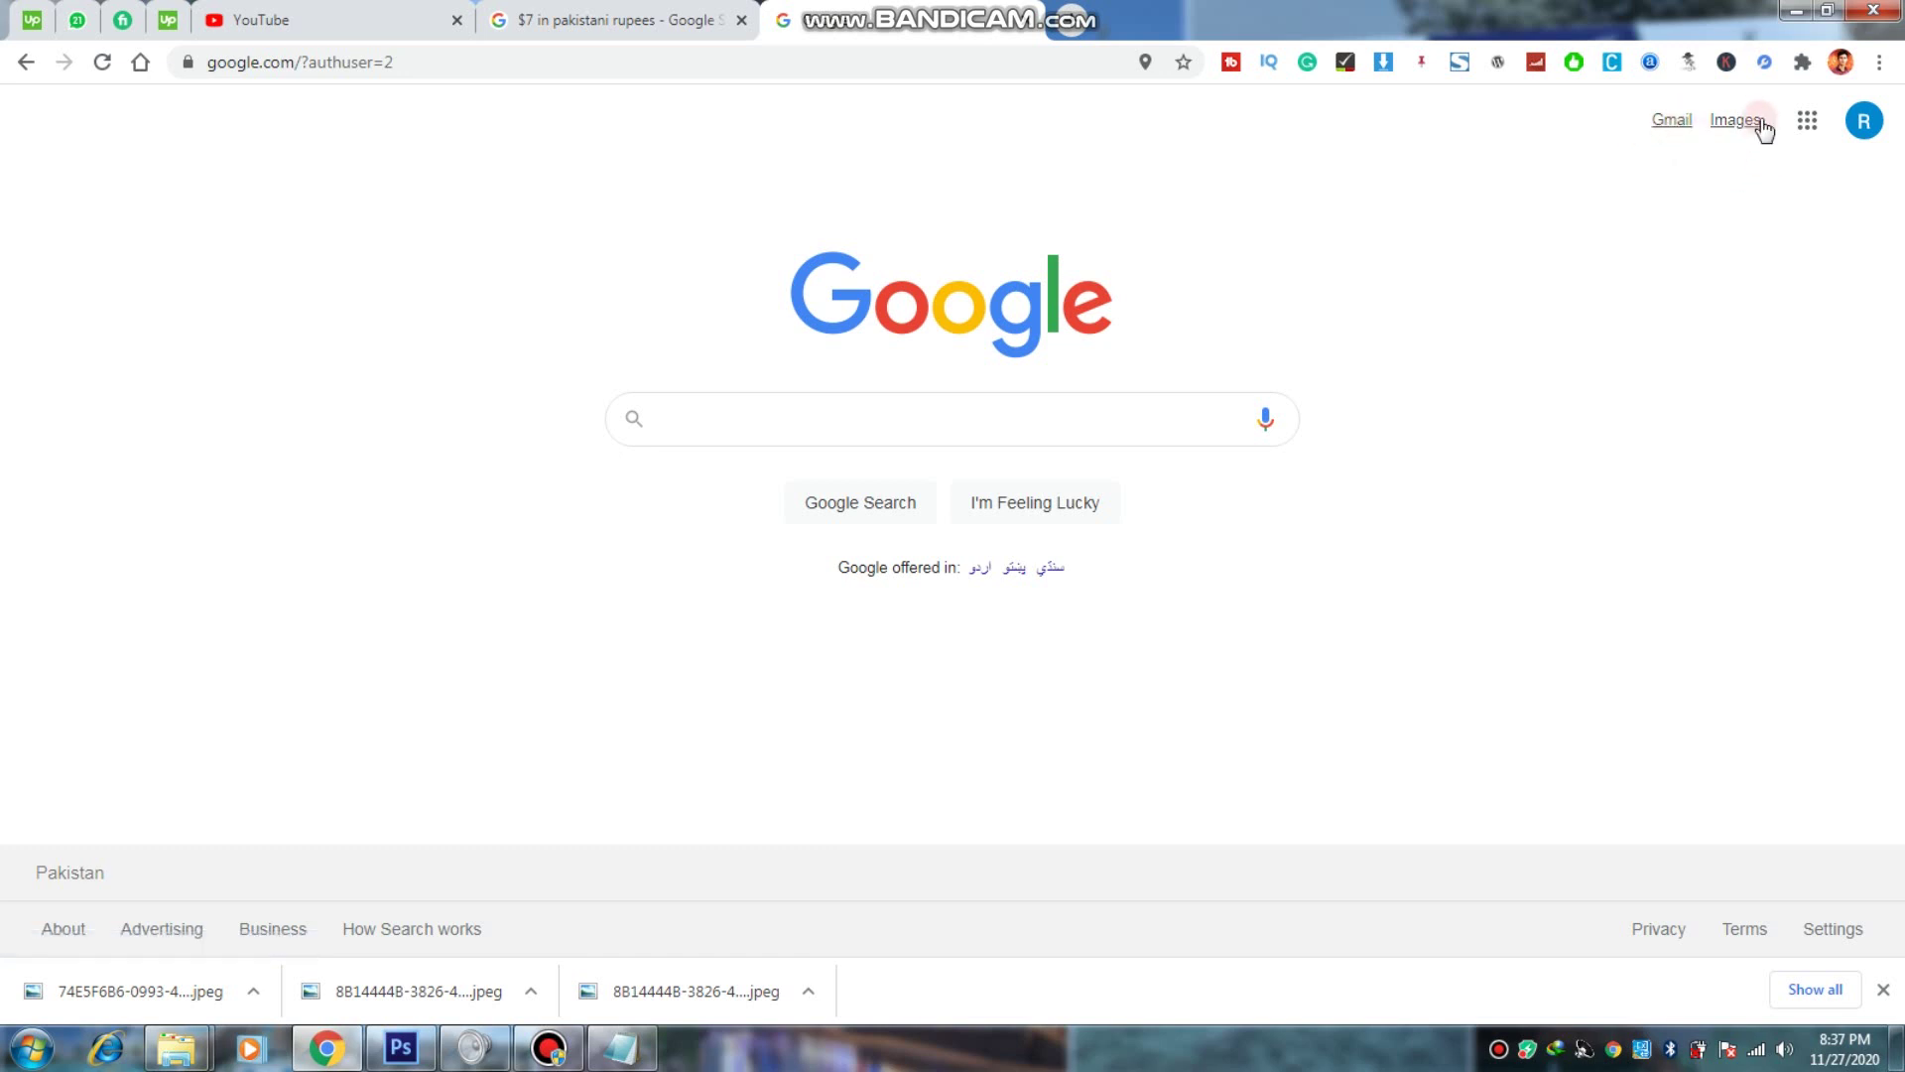
pyautogui.click(1807, 120)
pyautogui.click(1459, 147)
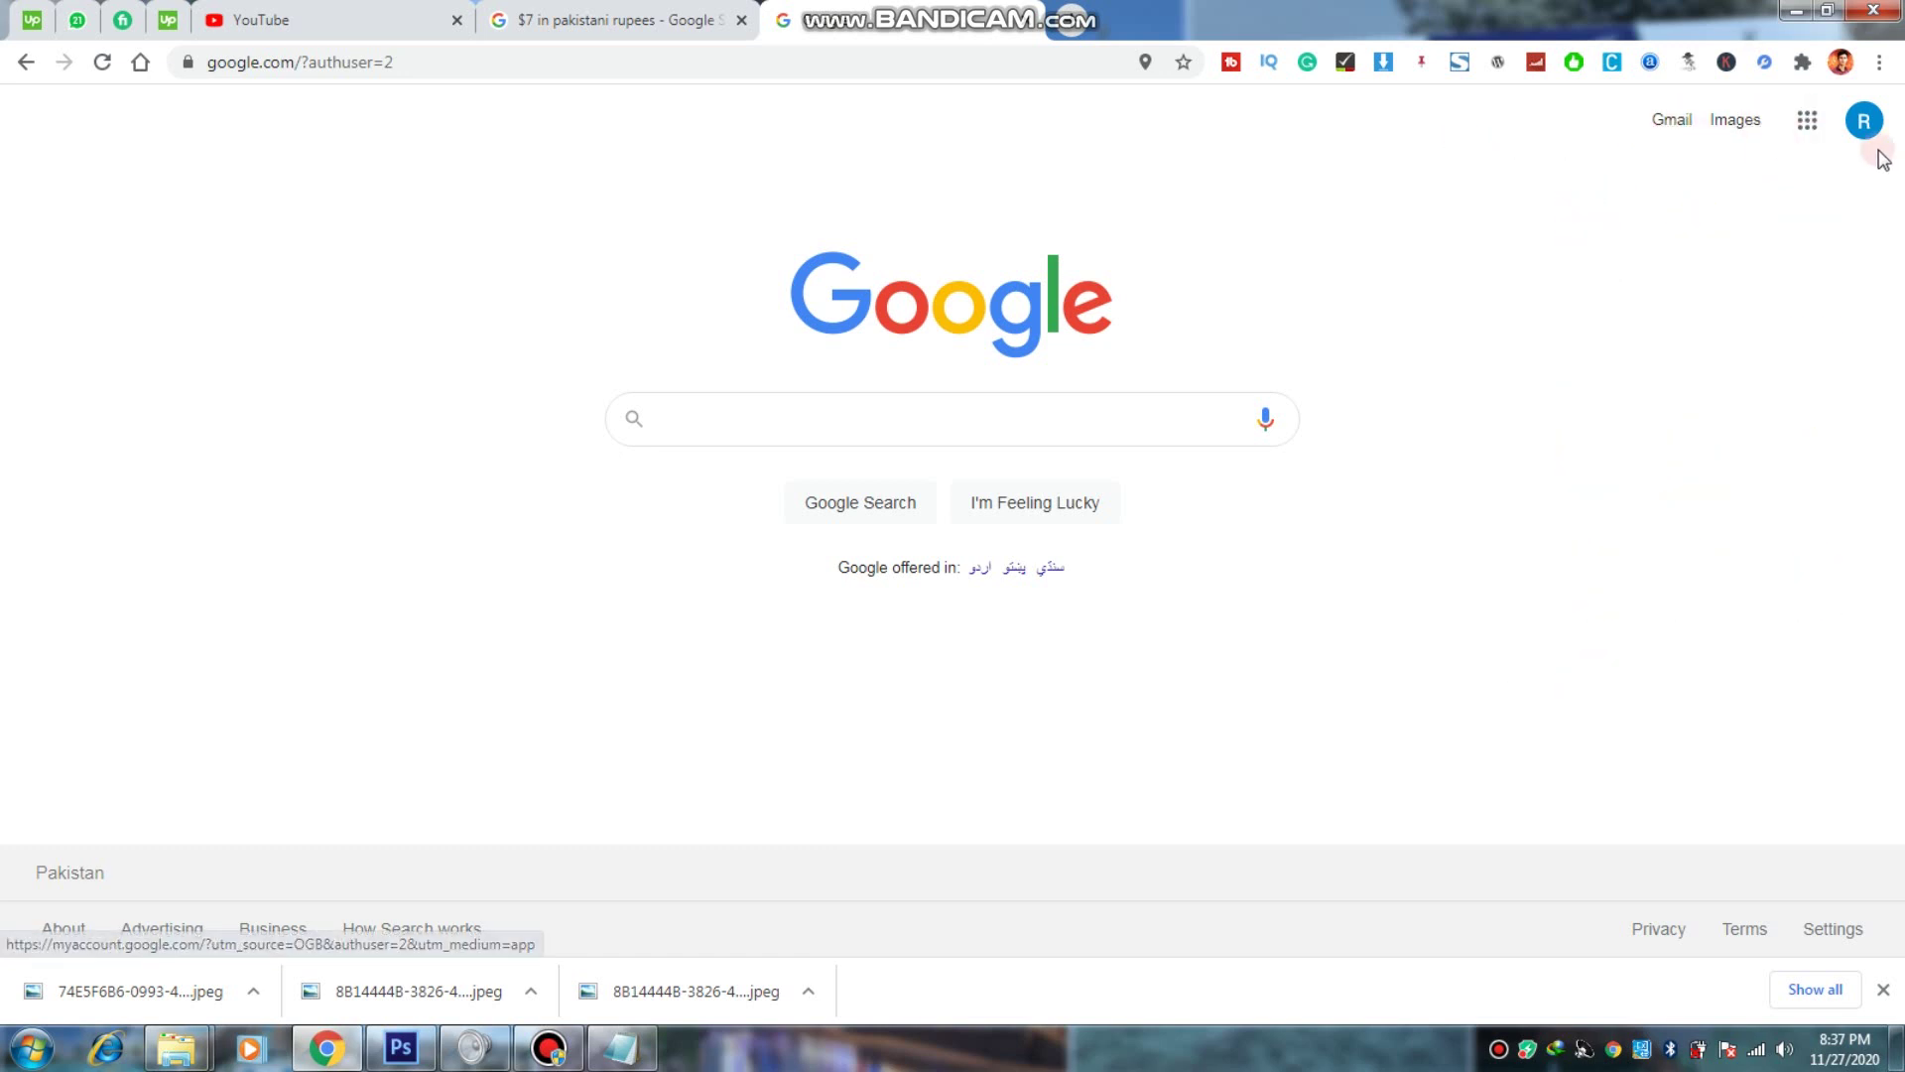
pyautogui.moveTo(1673, 124); pyautogui.dragTo(1621, 153)
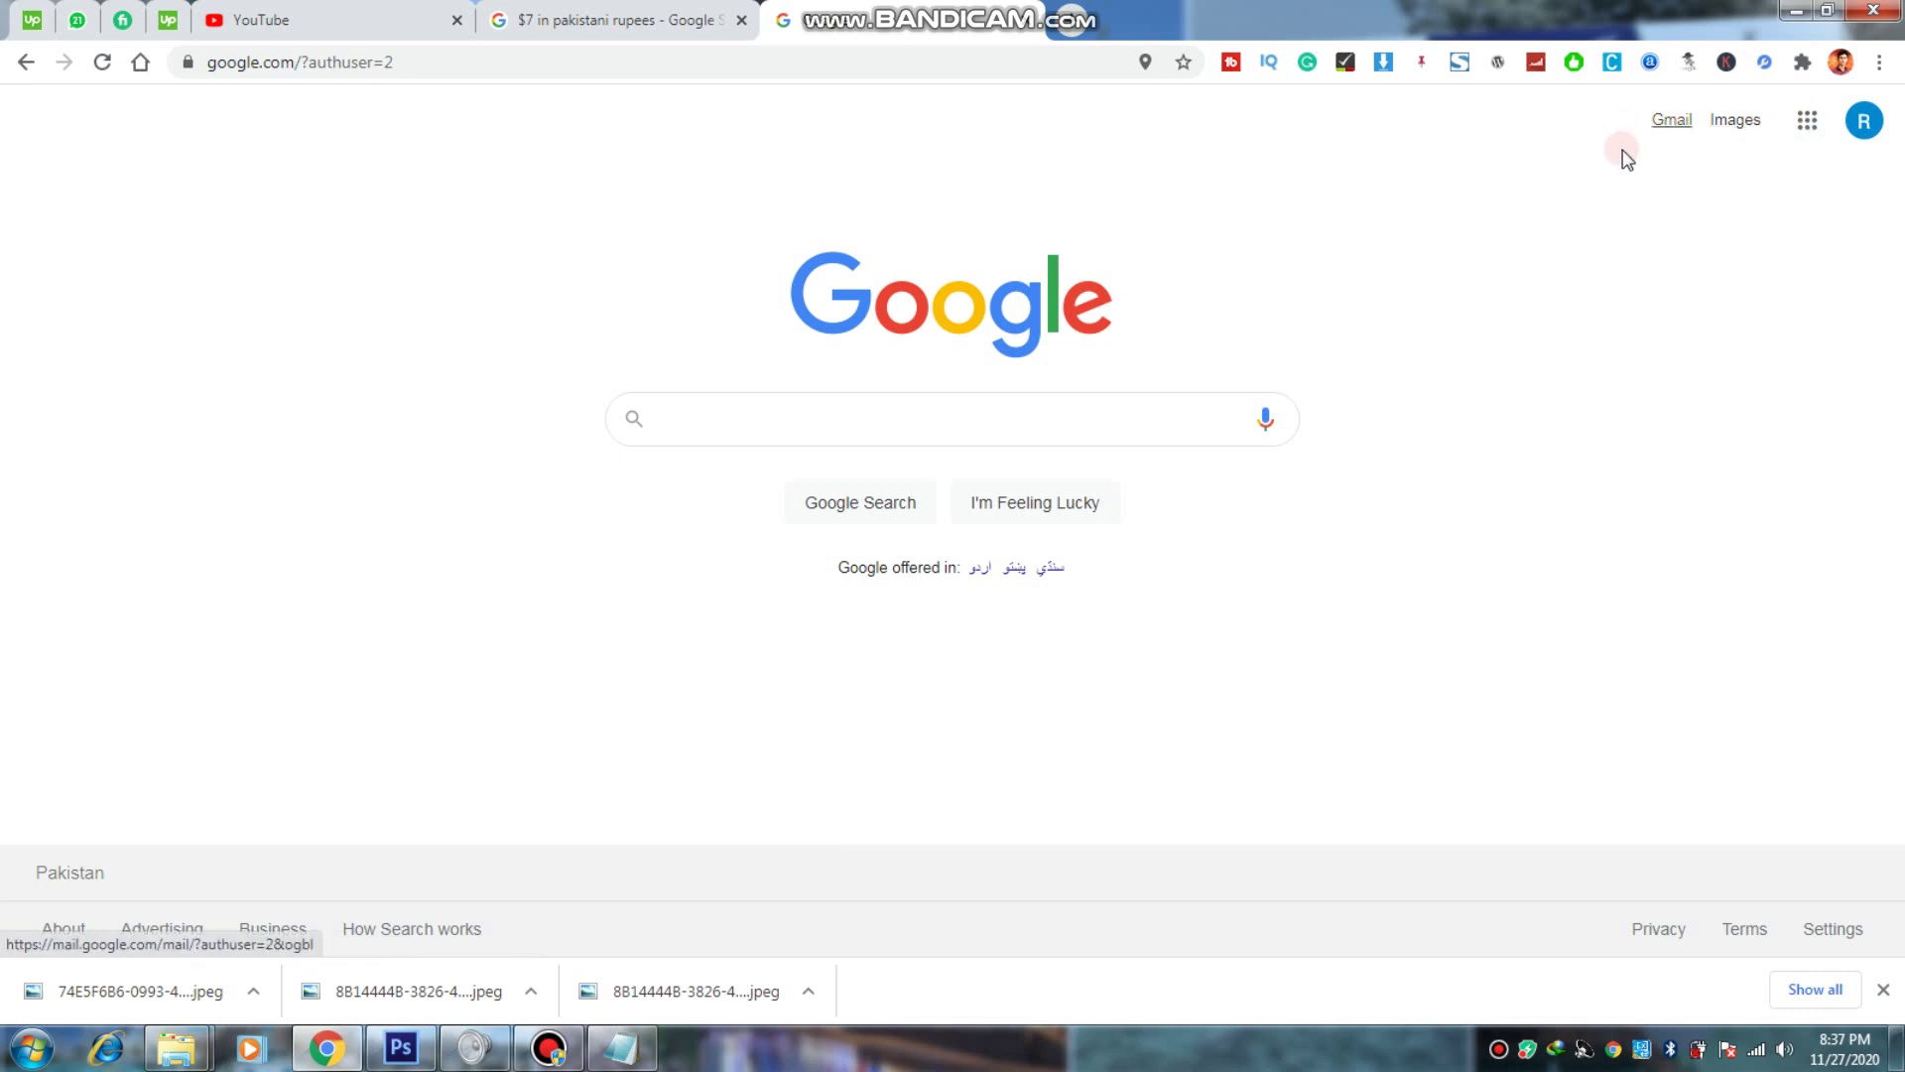
pyautogui.click(1807, 120)
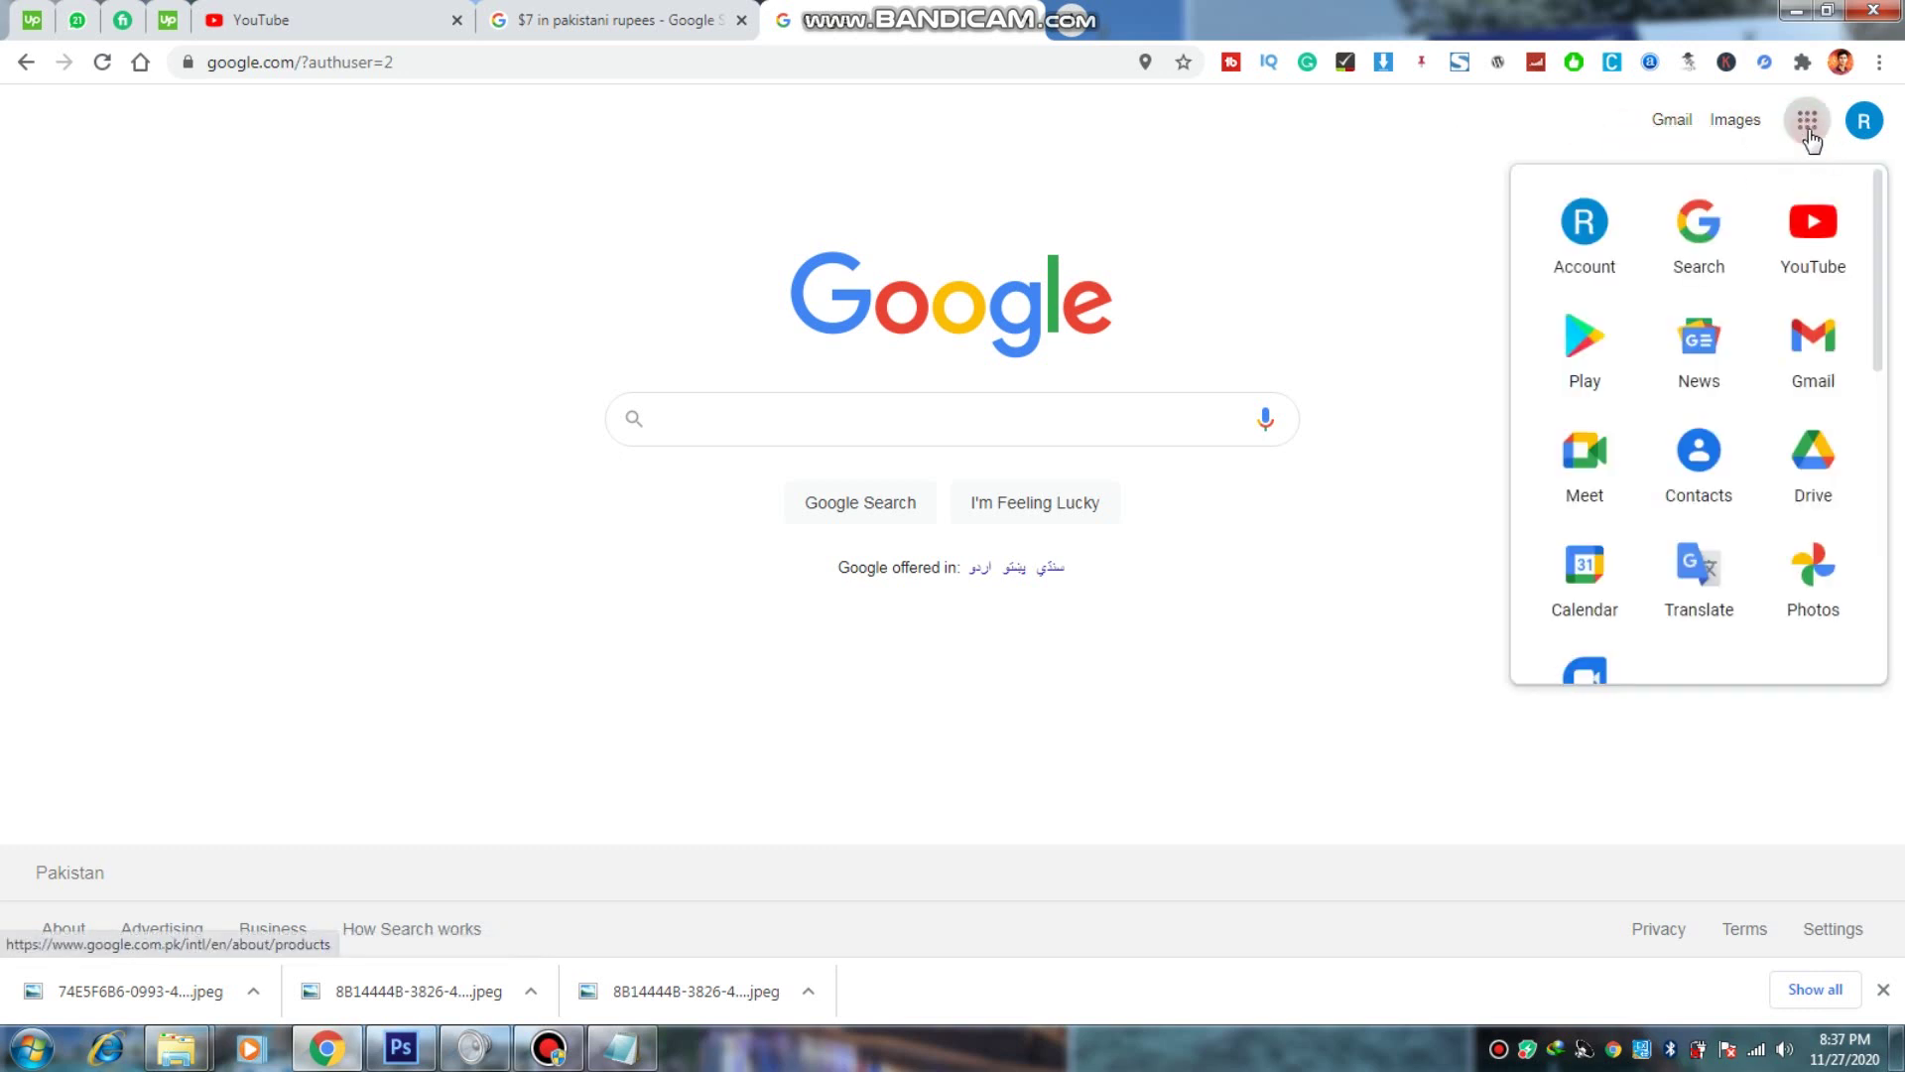
pyautogui.click(1821, 347)
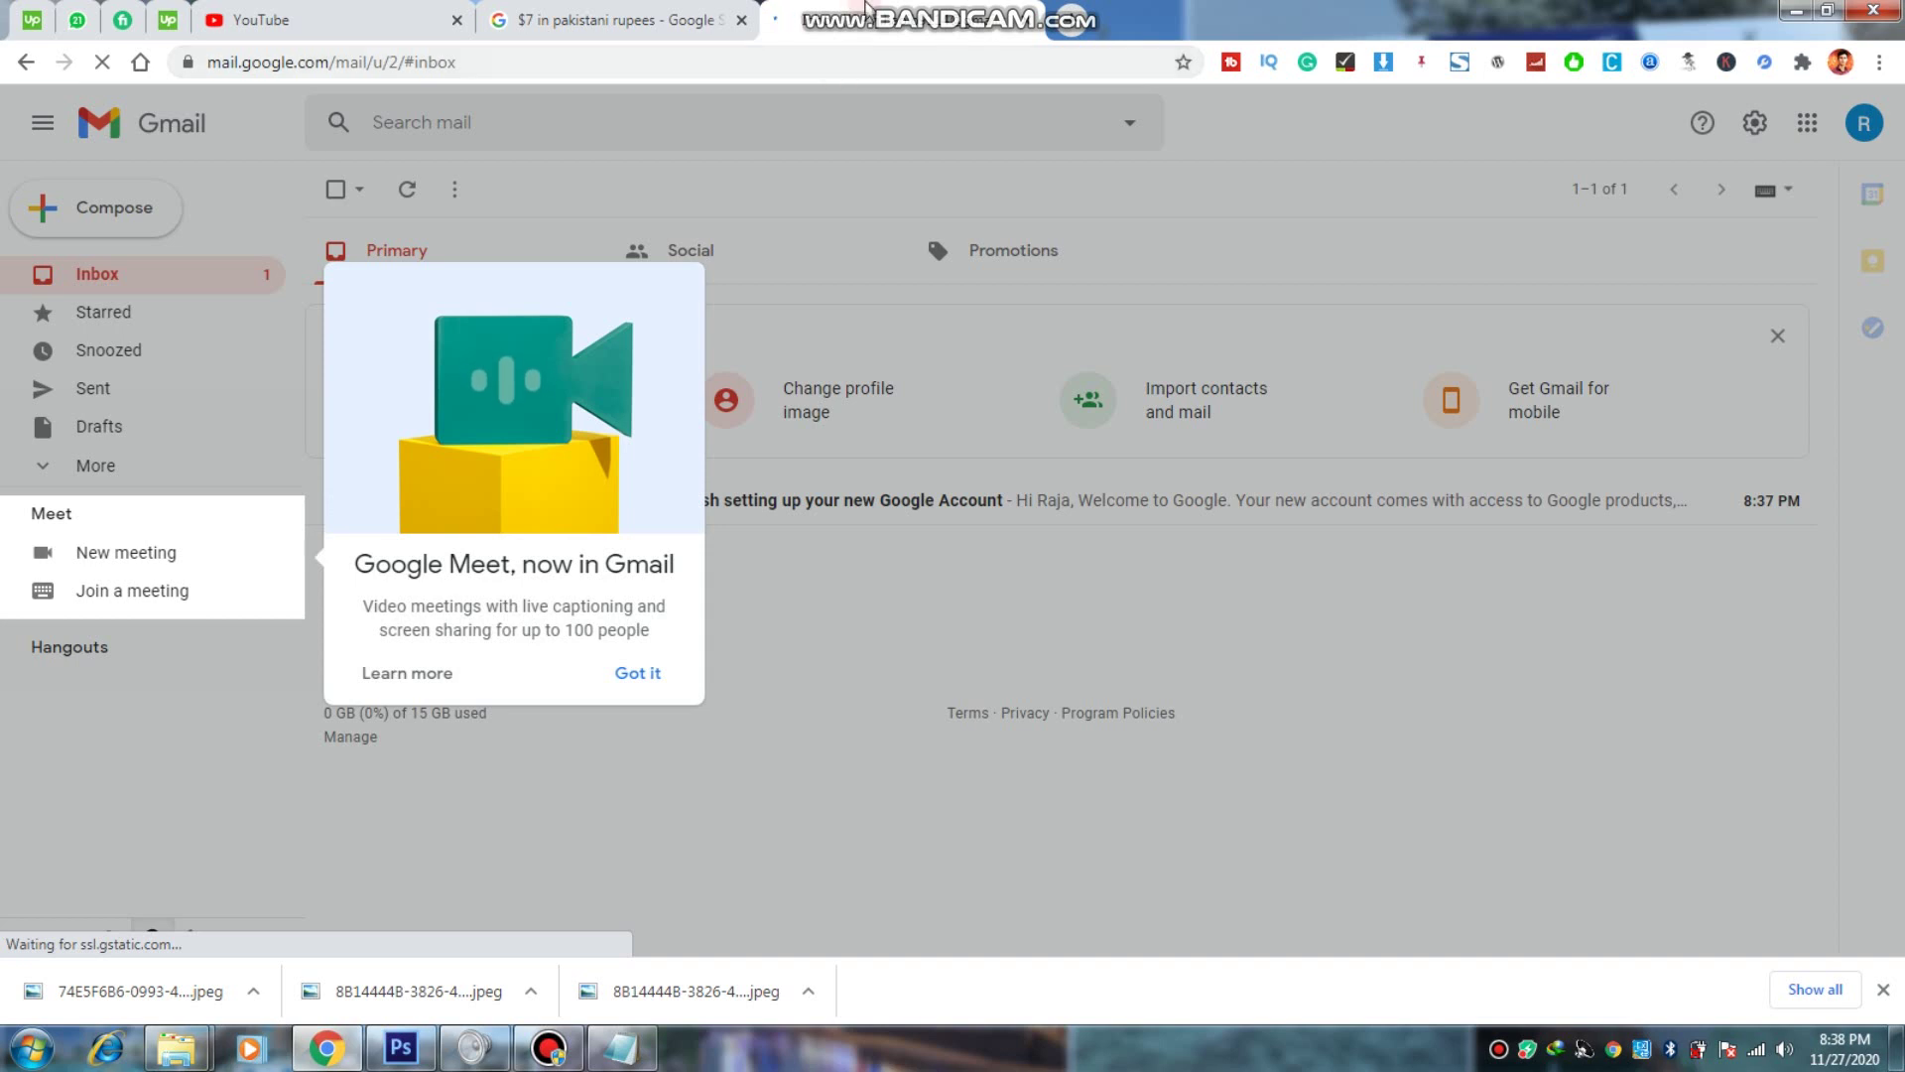
# Step: Dismiss the 'Google Meet, now in Gmail' popup with Got it to reveal the full inbox
pyautogui.click(644, 671)
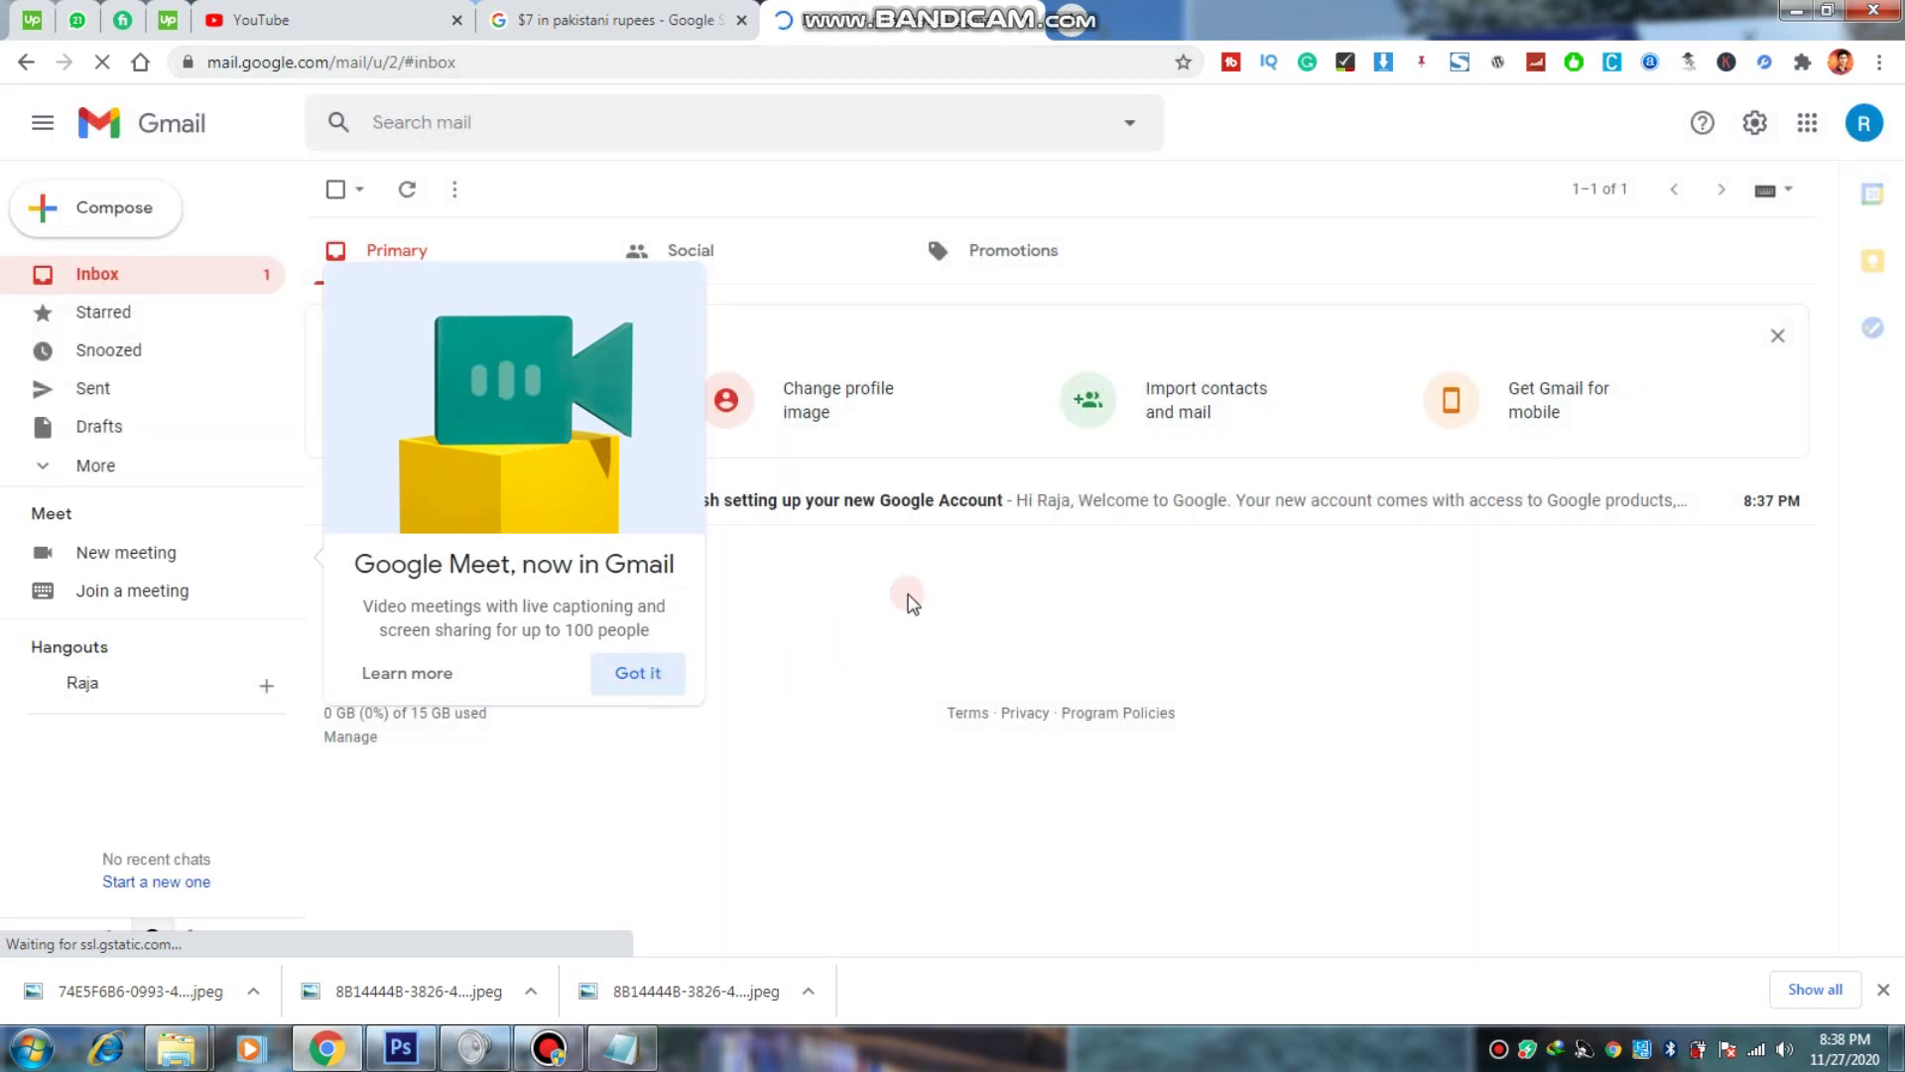